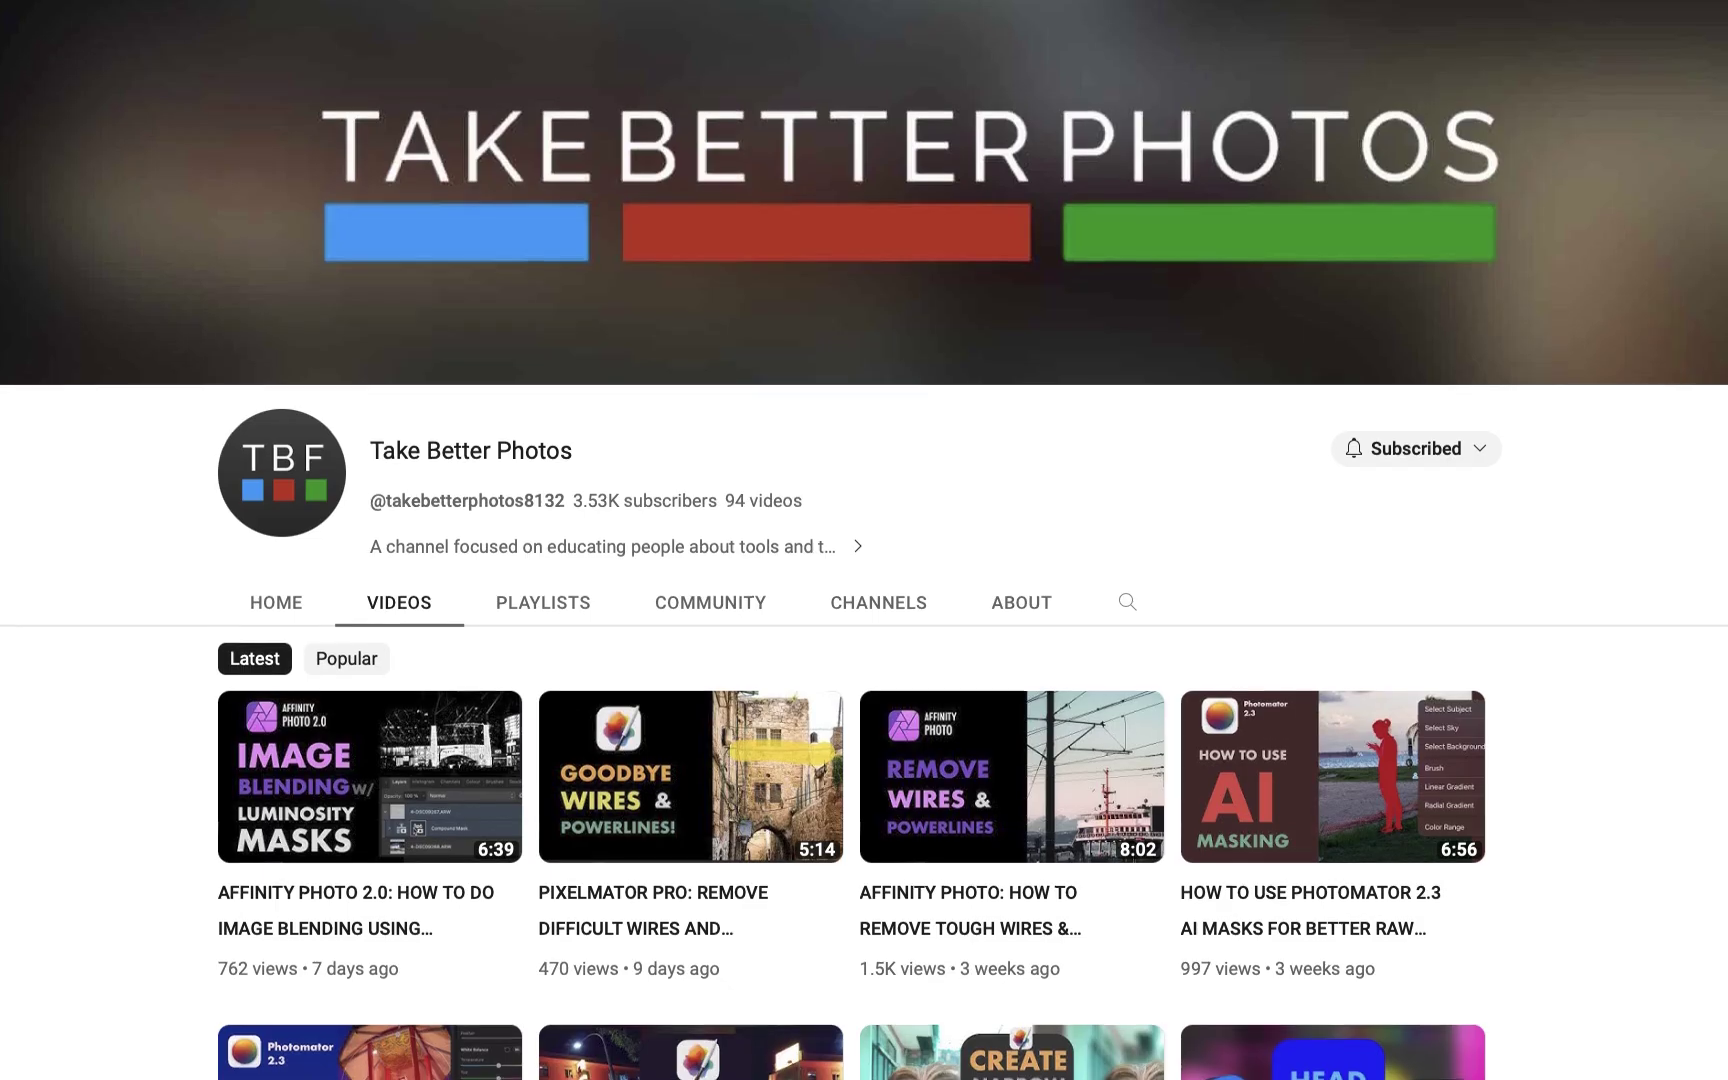
Scroll down the Photomator product page toward the 9to5Mac launch article.
{"action": "scroll", "coordinate": [864, 540], "scroll_direction": "down", "scroll_amount": 3}
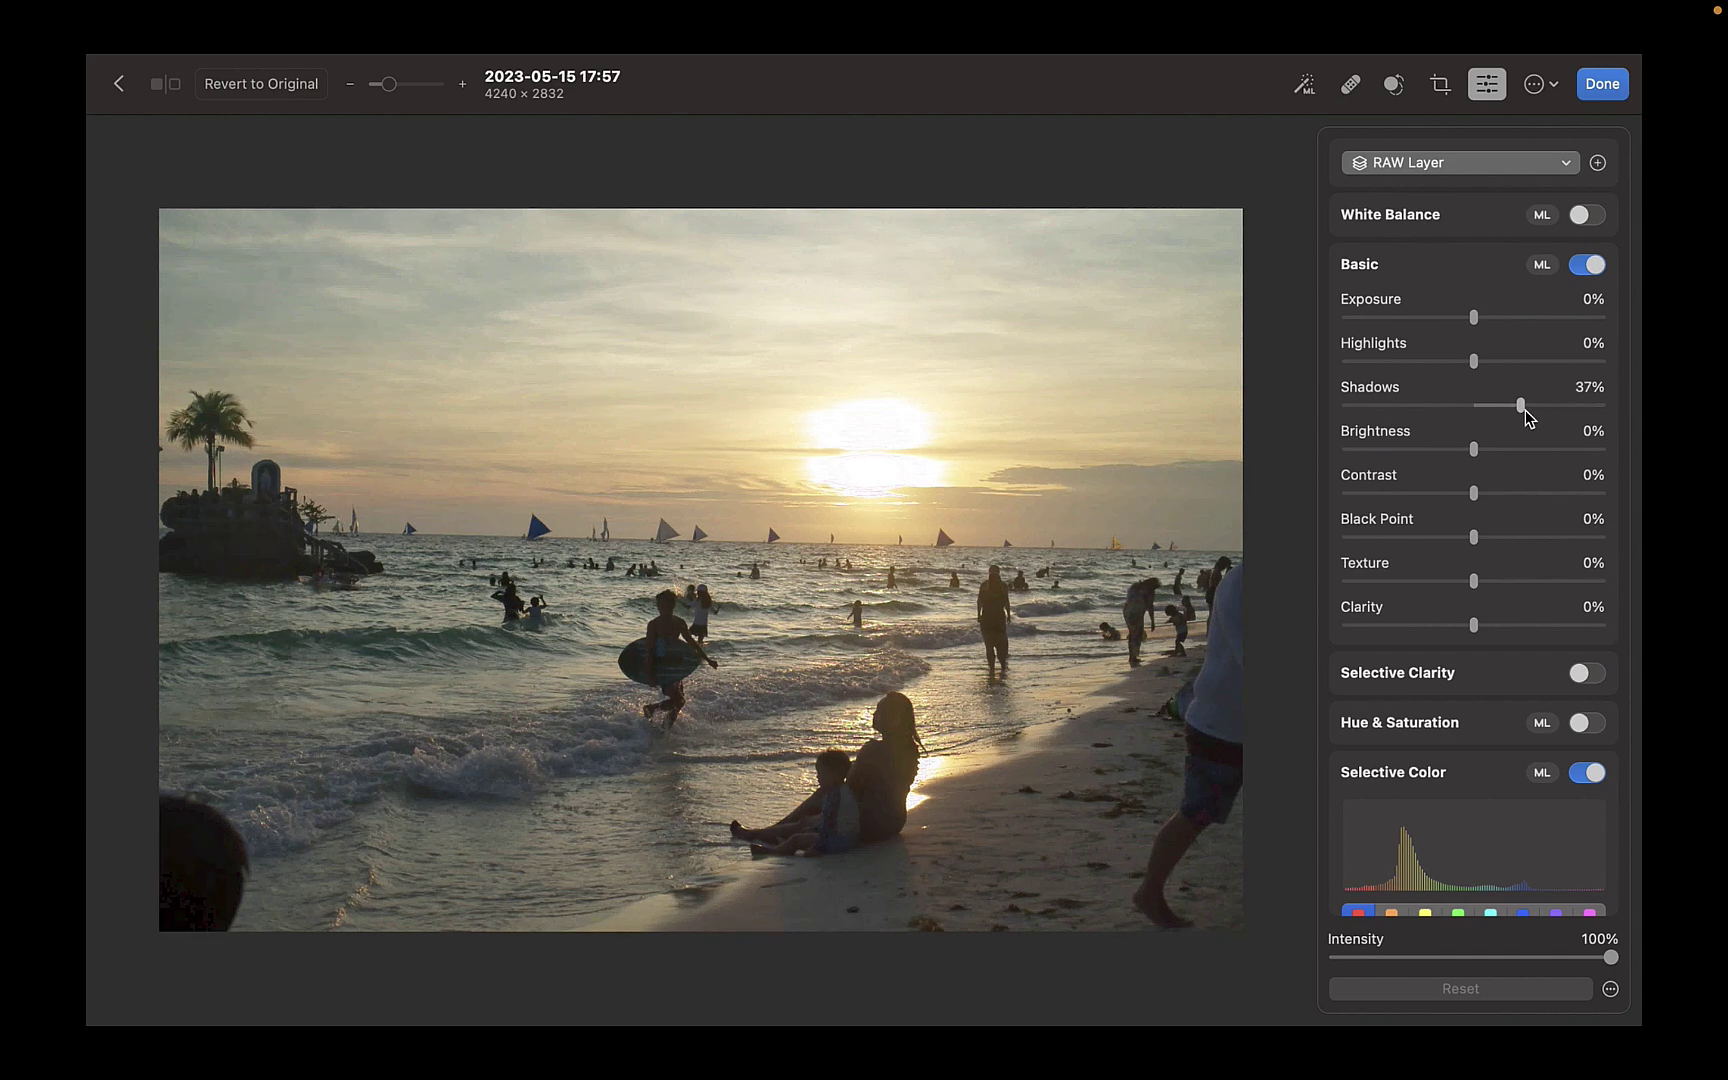
Set the harbour photo's Highlights to -92%, Shadows to 63% and Texture to 25%.
{"action": "left_click_drag", "start_coordinate": [1477, 367], "coordinate": [1370, 378]}
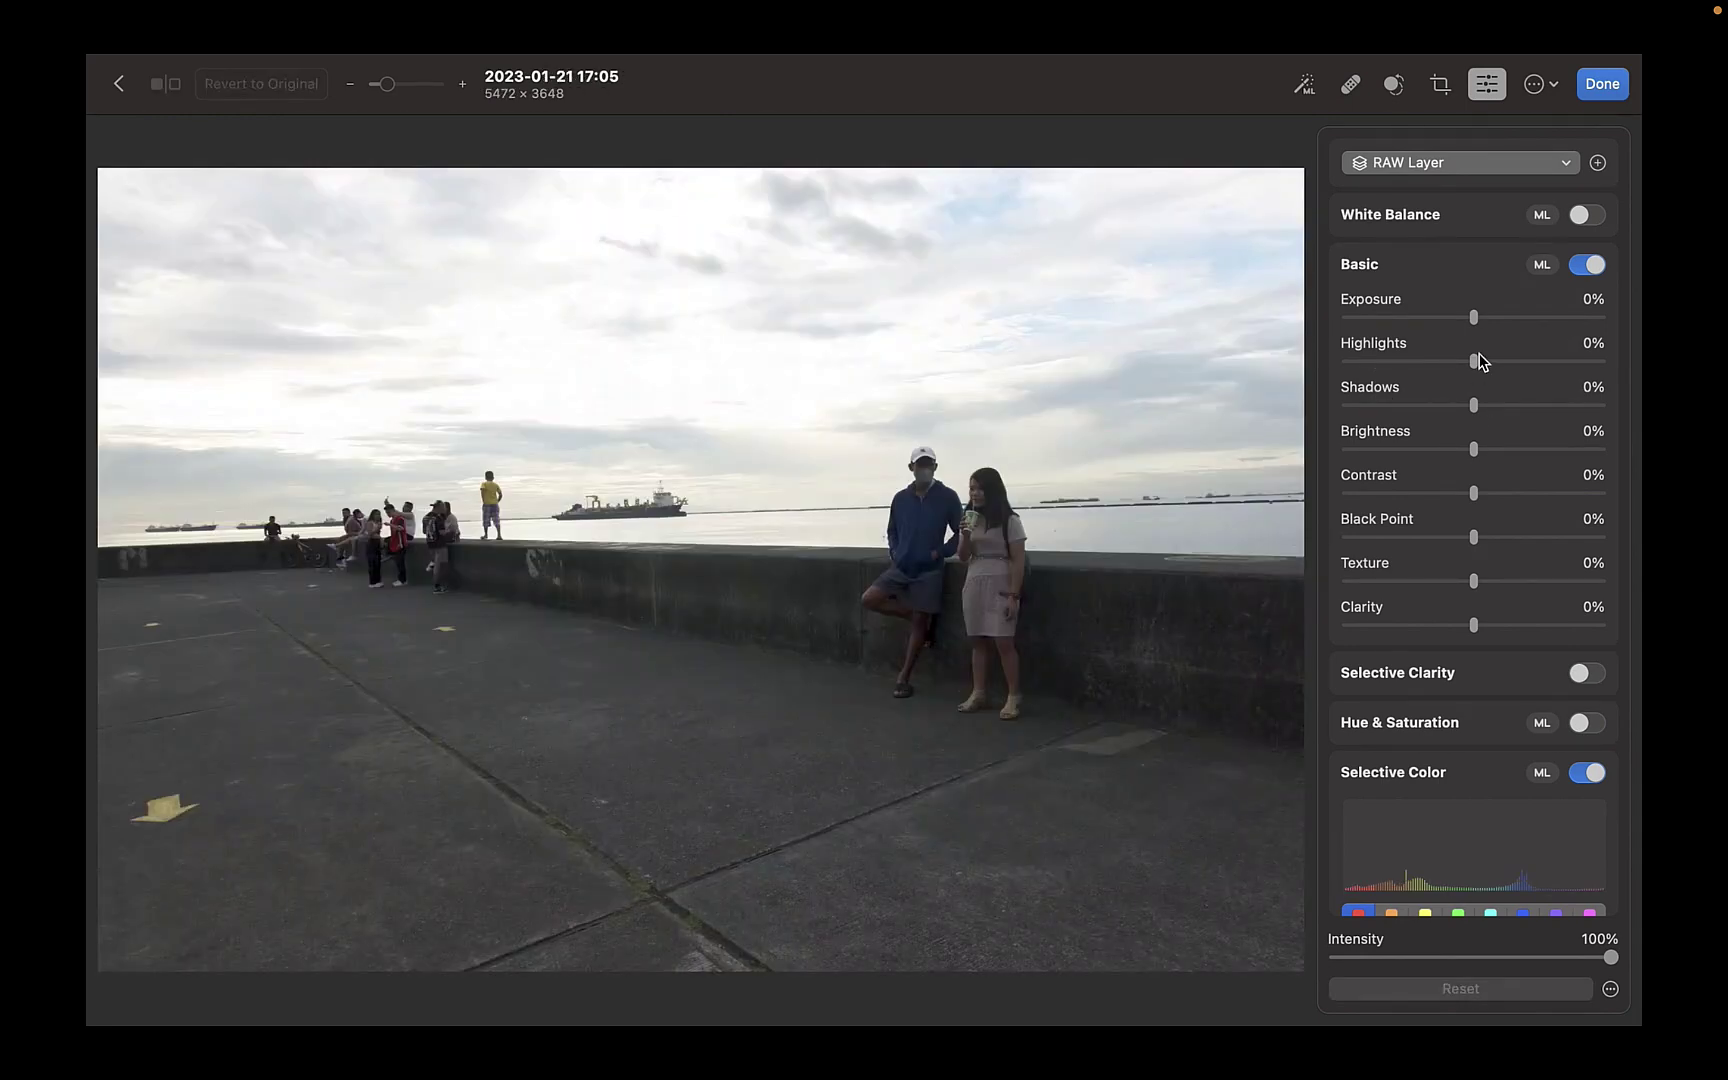
{"action": "left_click_drag", "start_coordinate": [1478, 368], "coordinate": [1359, 396]}
{"action": "left_click_drag", "start_coordinate": [1472, 405], "coordinate": [1548, 460]}
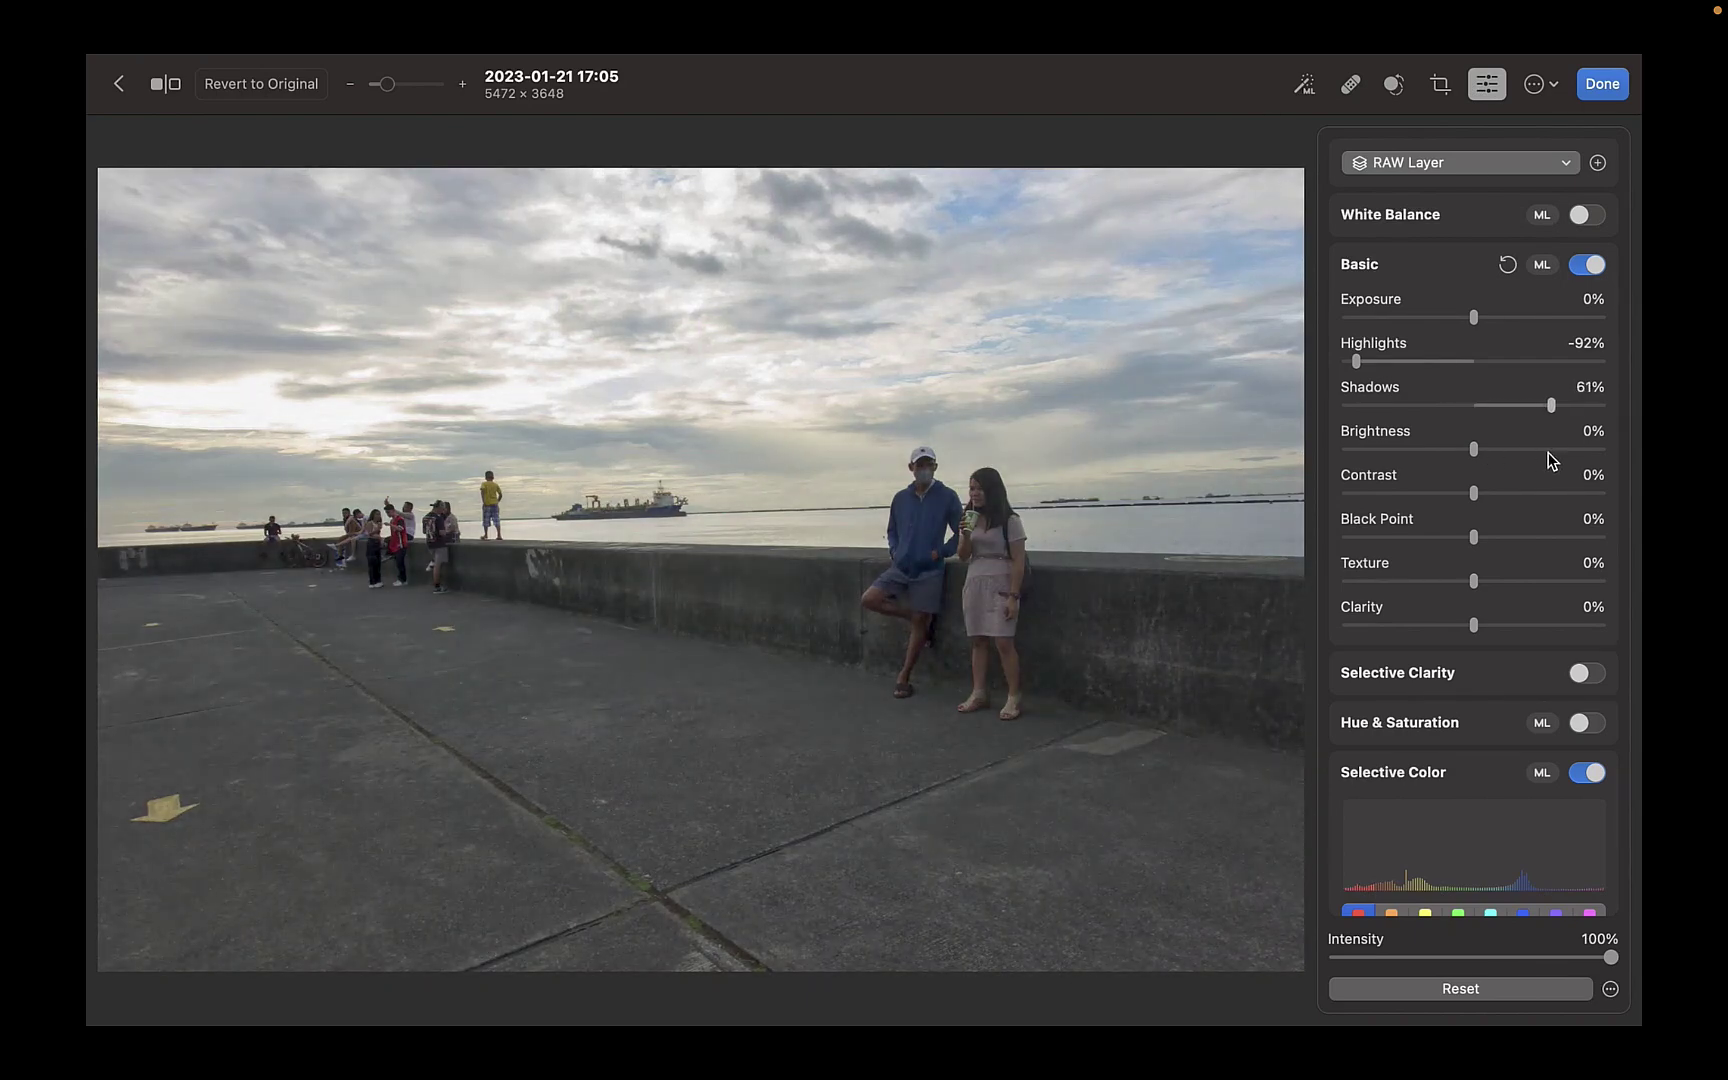
{"action": "left_click_drag", "start_coordinate": [1481, 592], "coordinate": [1549, 622]}
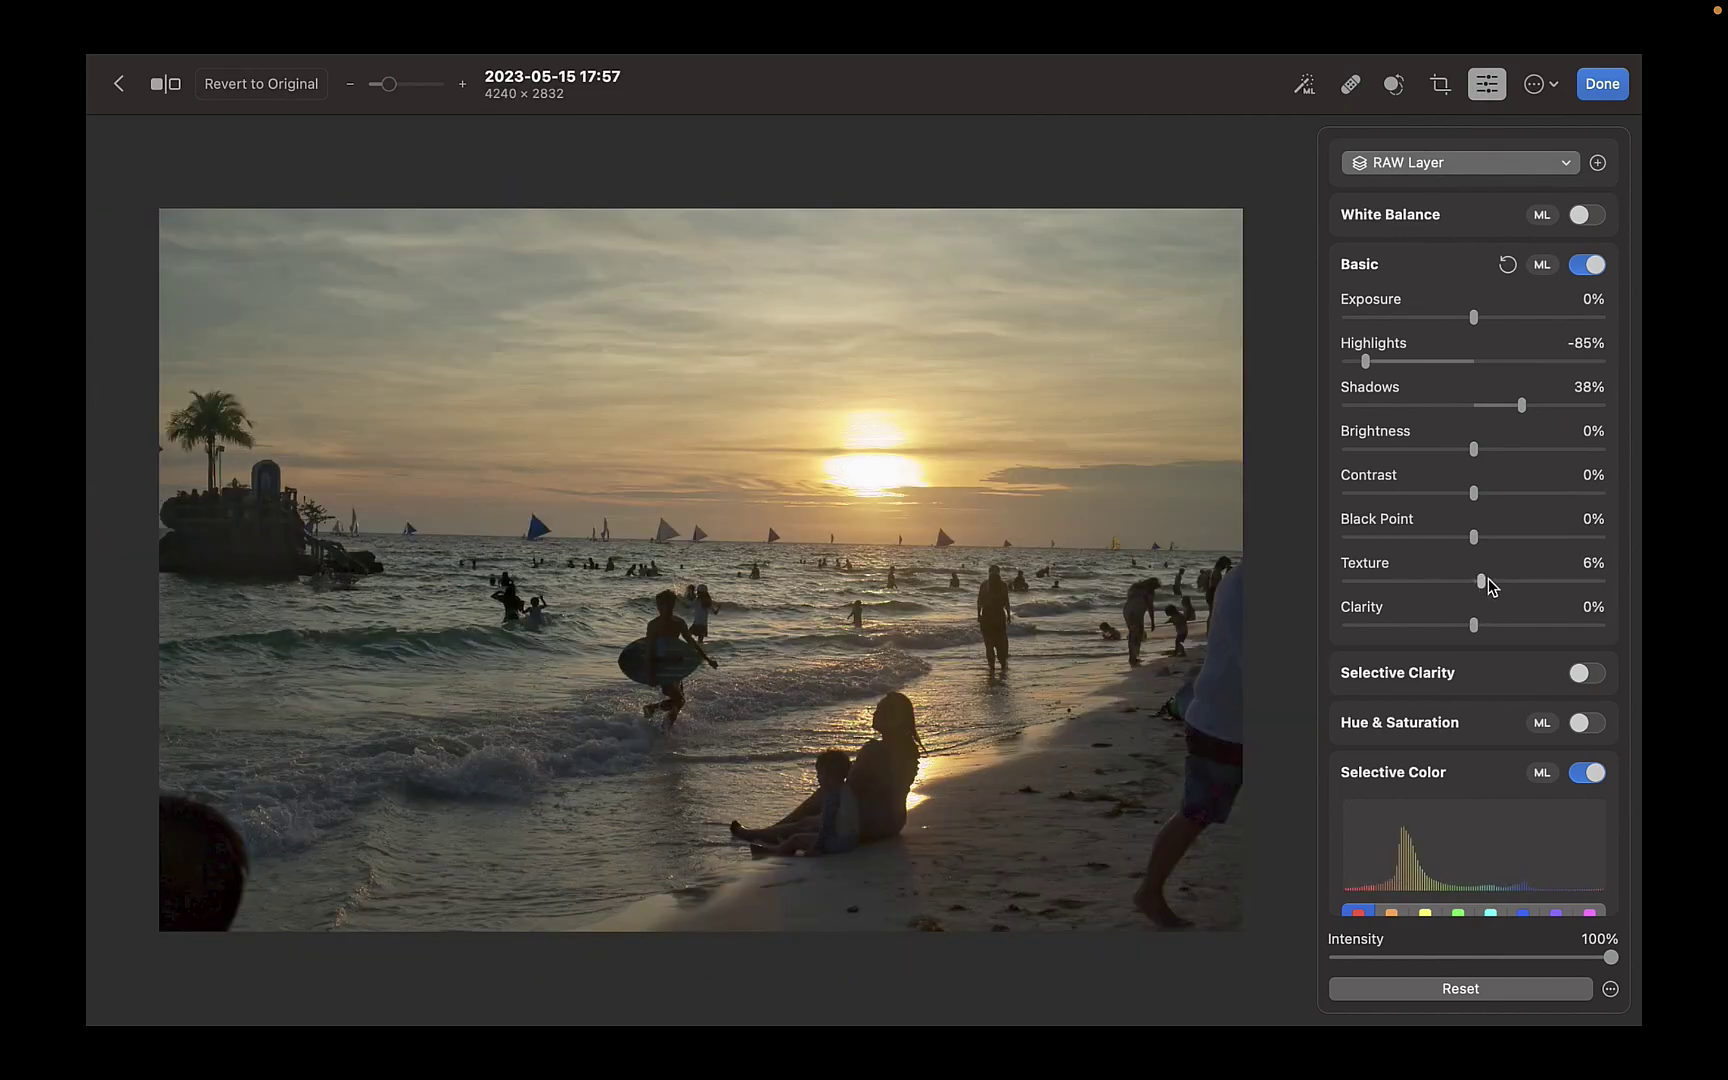
Push the beach sunset photo's Texture slider to 100%.
{"action": "left_click_drag", "start_coordinate": [1488, 580], "coordinate": [1595, 605]}
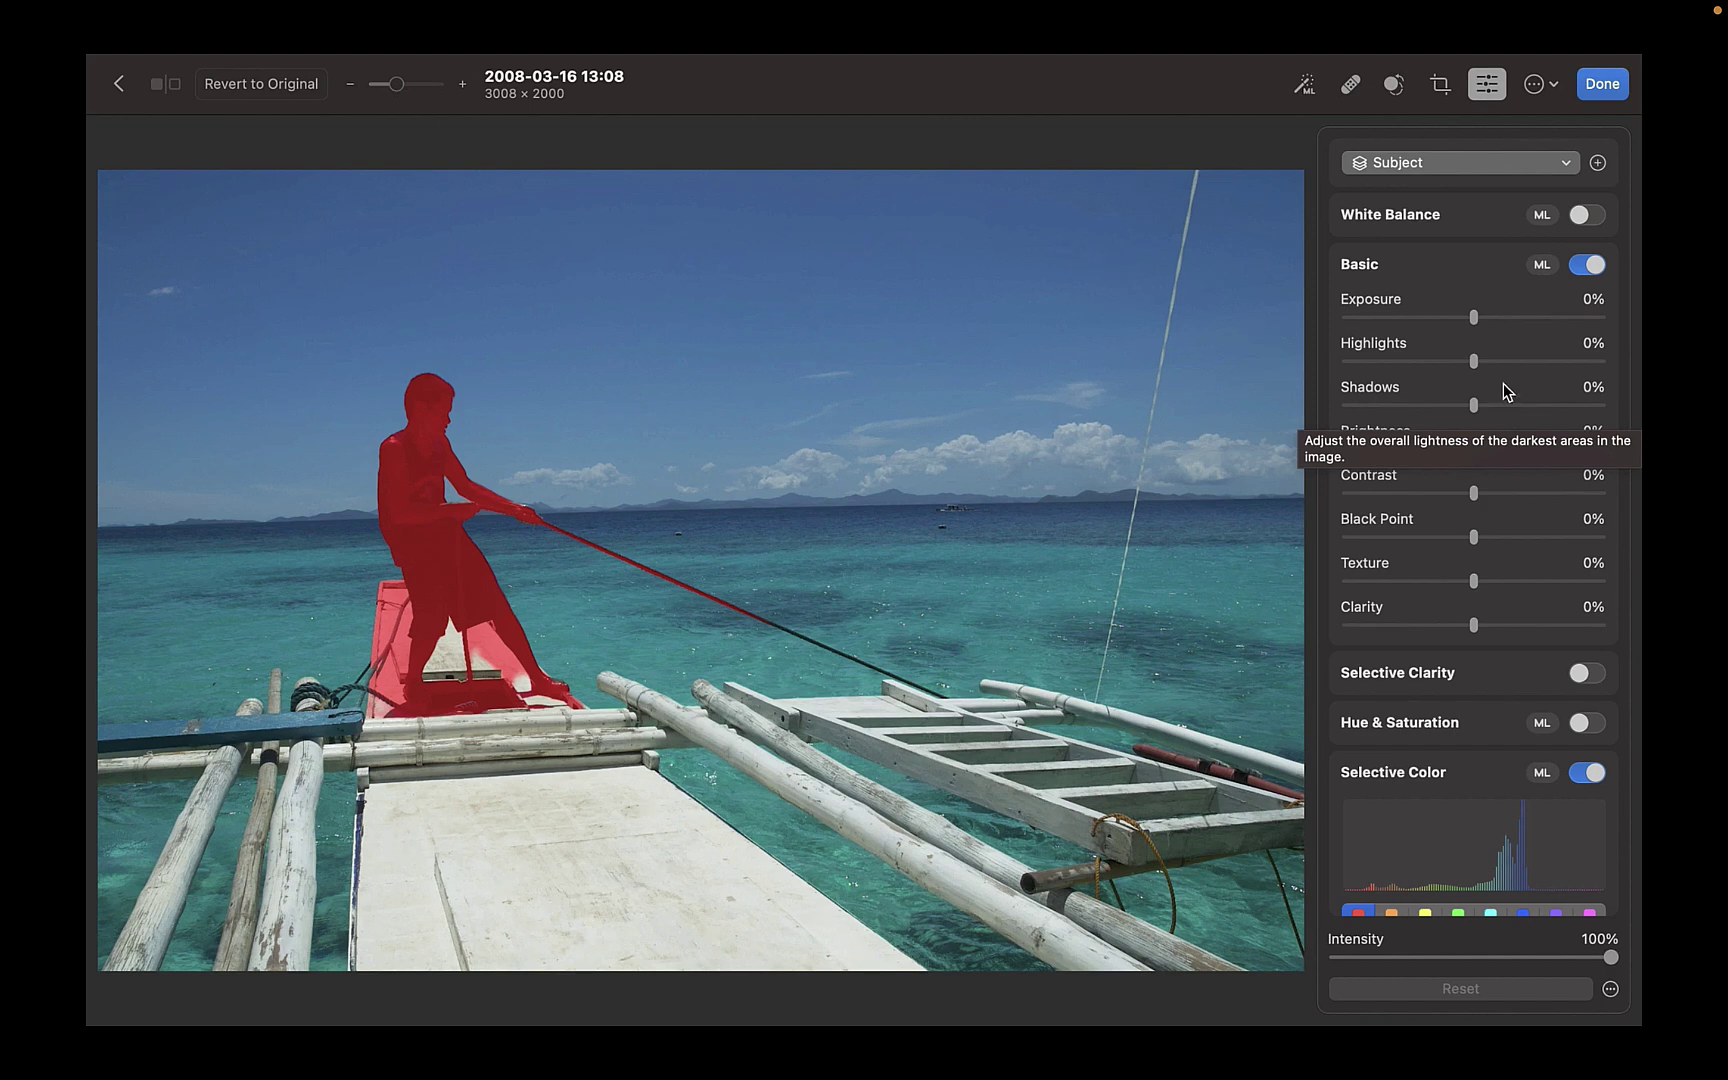
Set the existing Subject mask layer to paint areas out of the mask.
{"action": "left_click", "coordinate": [1516, 168]}
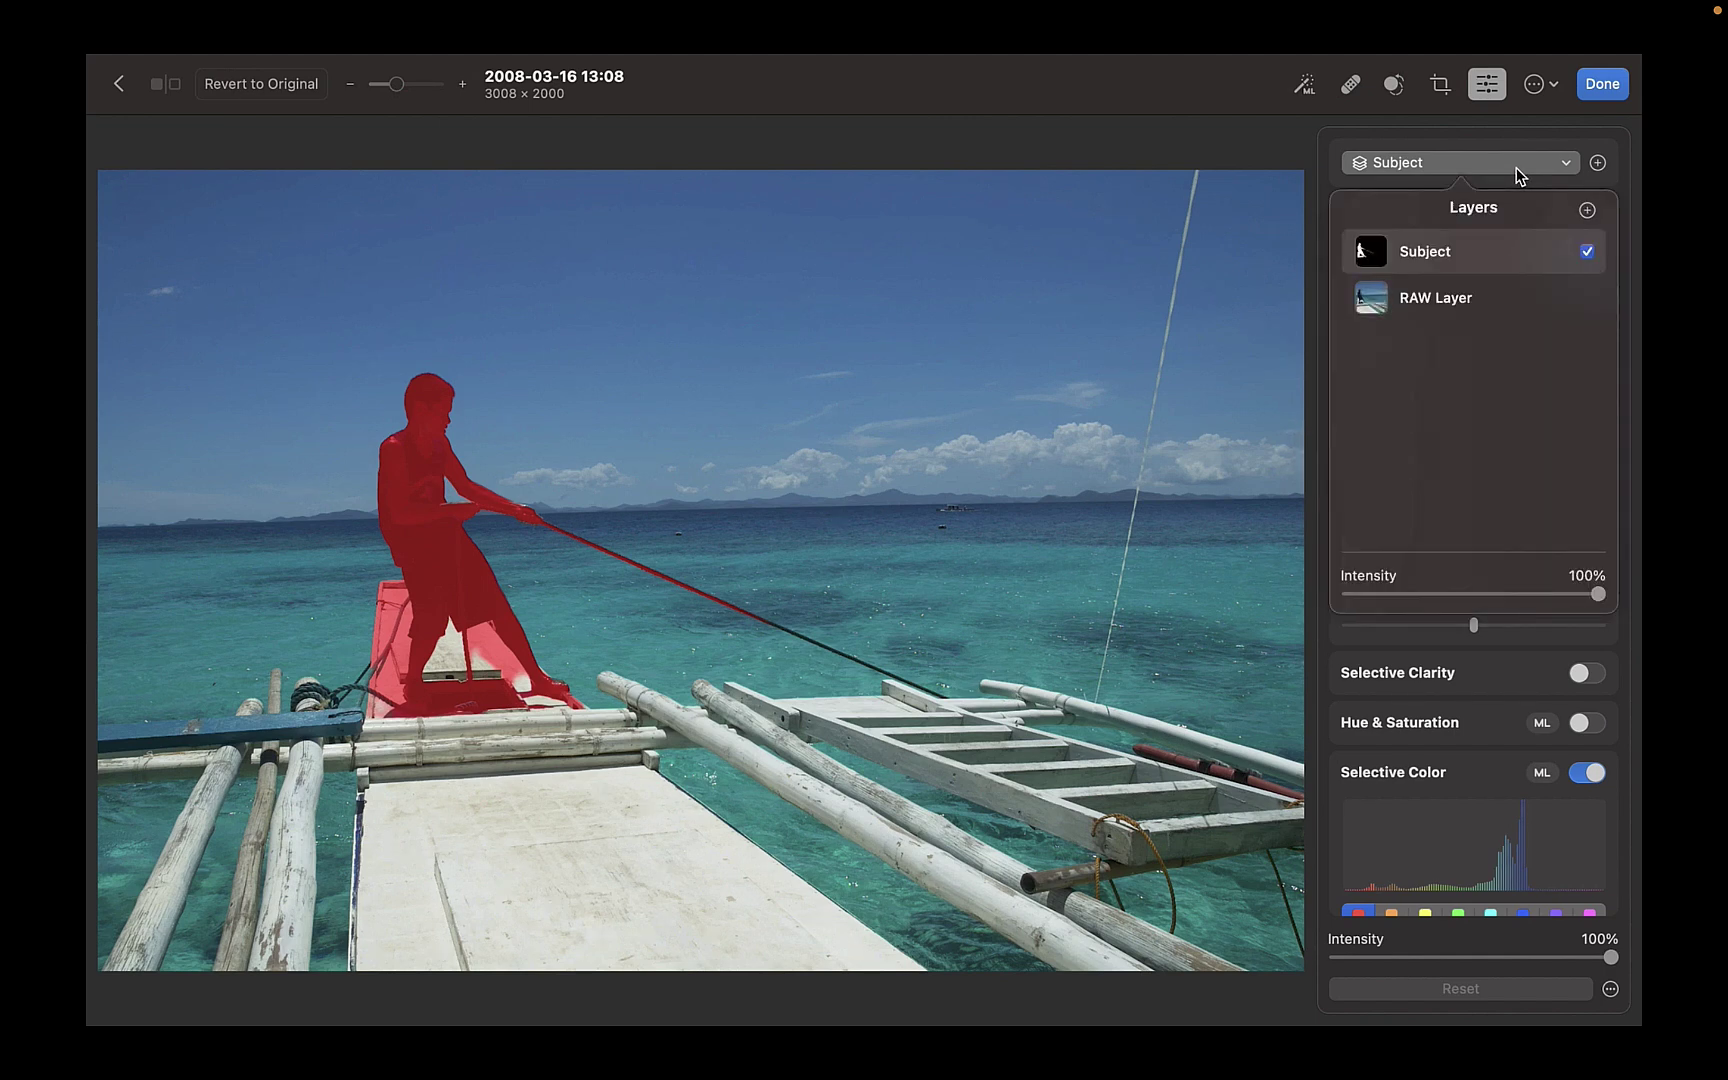
{"action": "left_click", "coordinate": [1562, 252]}
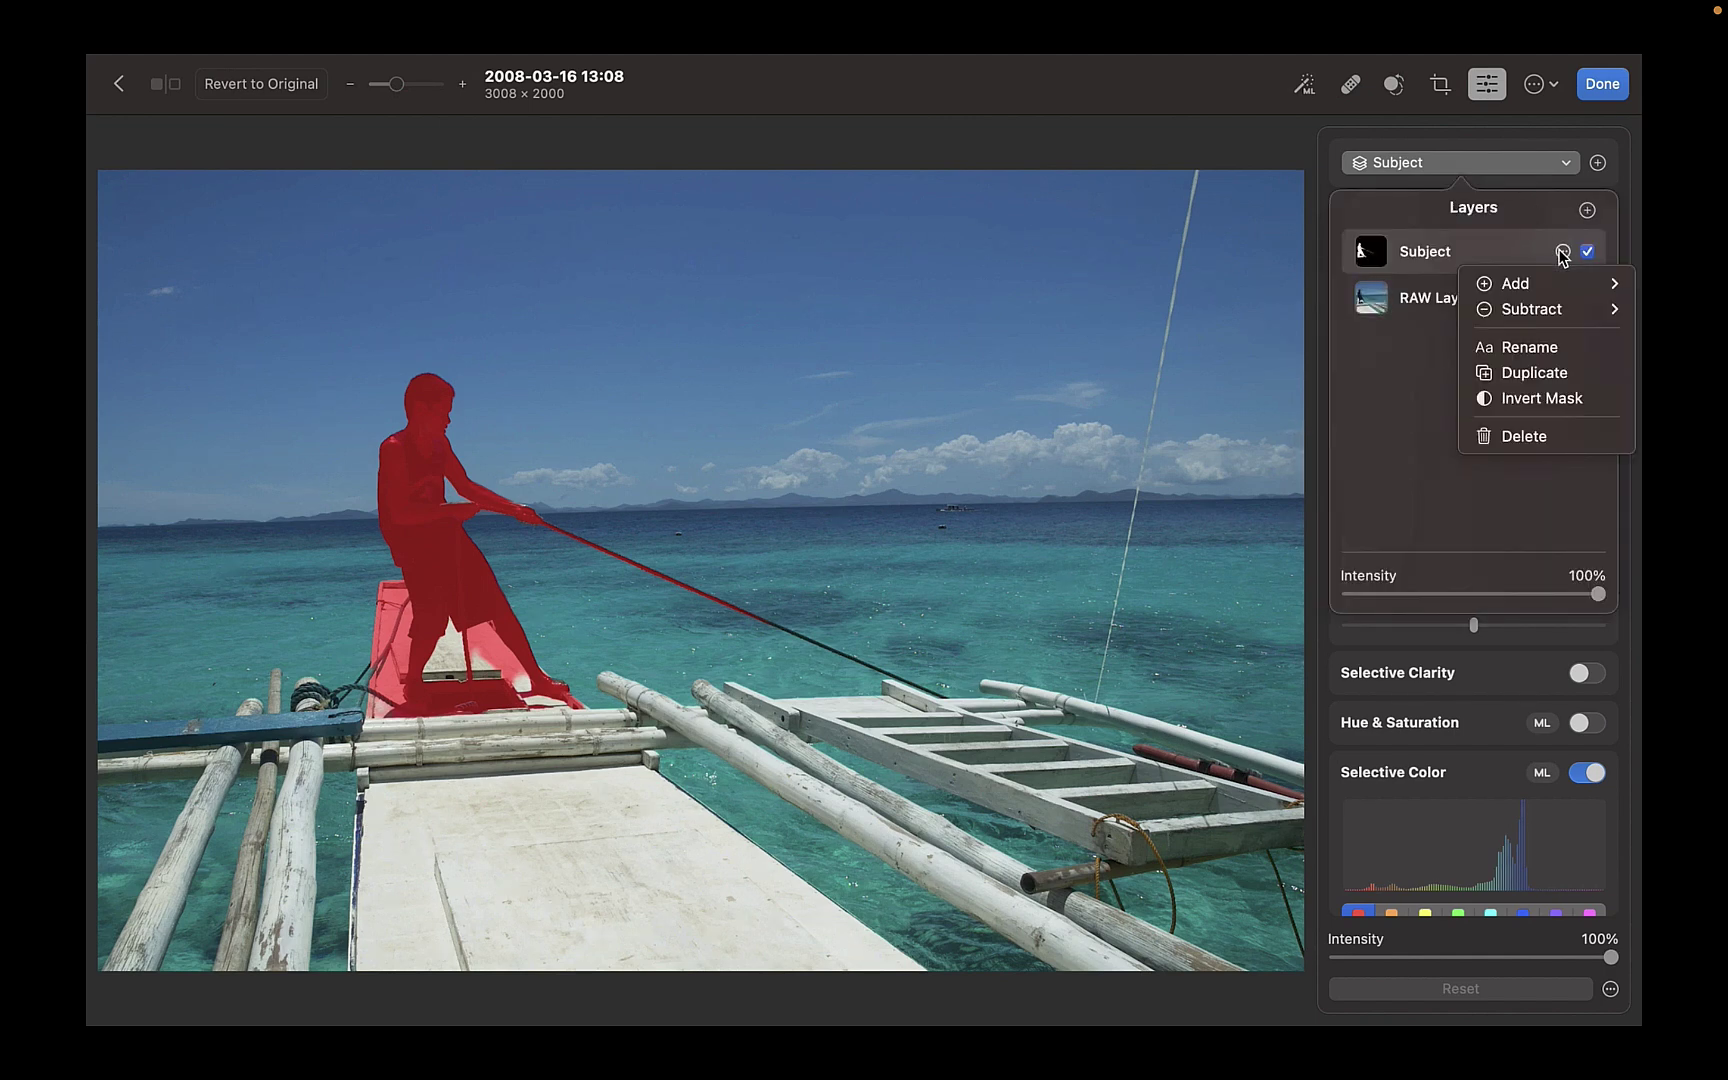
{"action": "mouse_move", "coordinate": [1557, 310]}
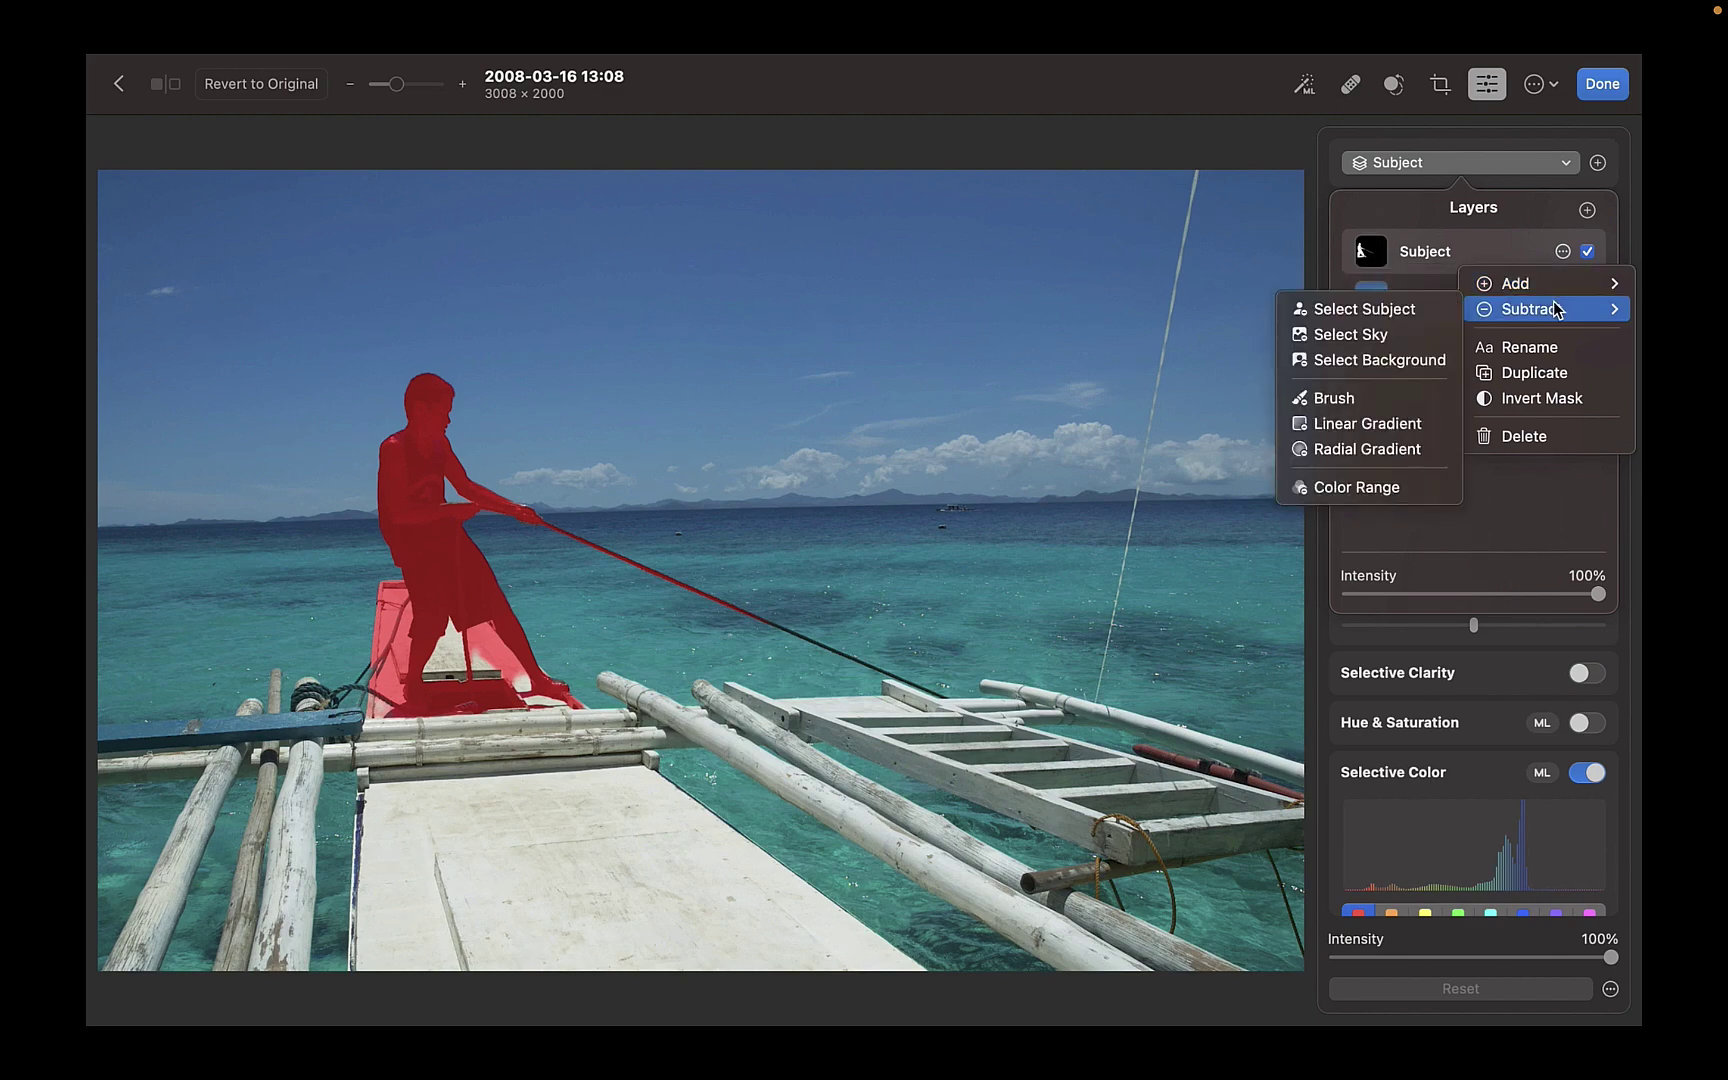
{"action": "left_click", "coordinate": [1334, 398]}
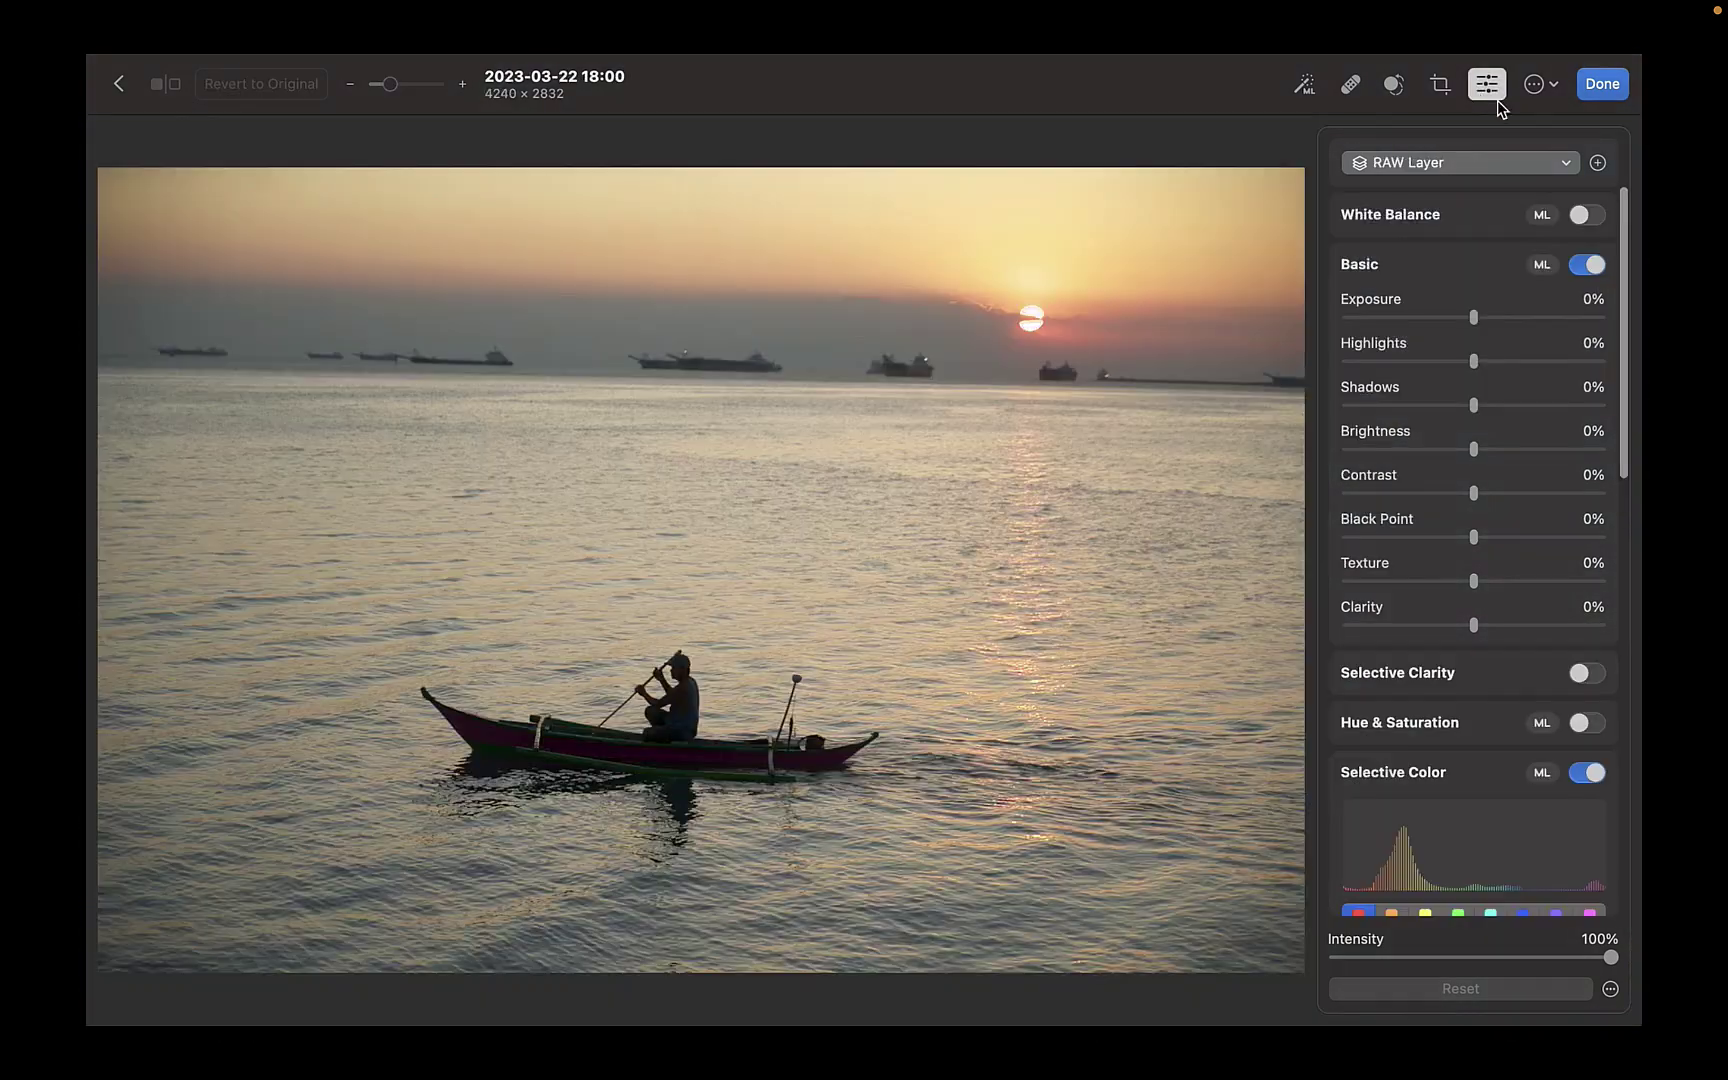
Add a Select Subject mask on the paddler and canoe and raise its Shadows to 88%.
{"action": "left_click", "coordinate": [1597, 162]}
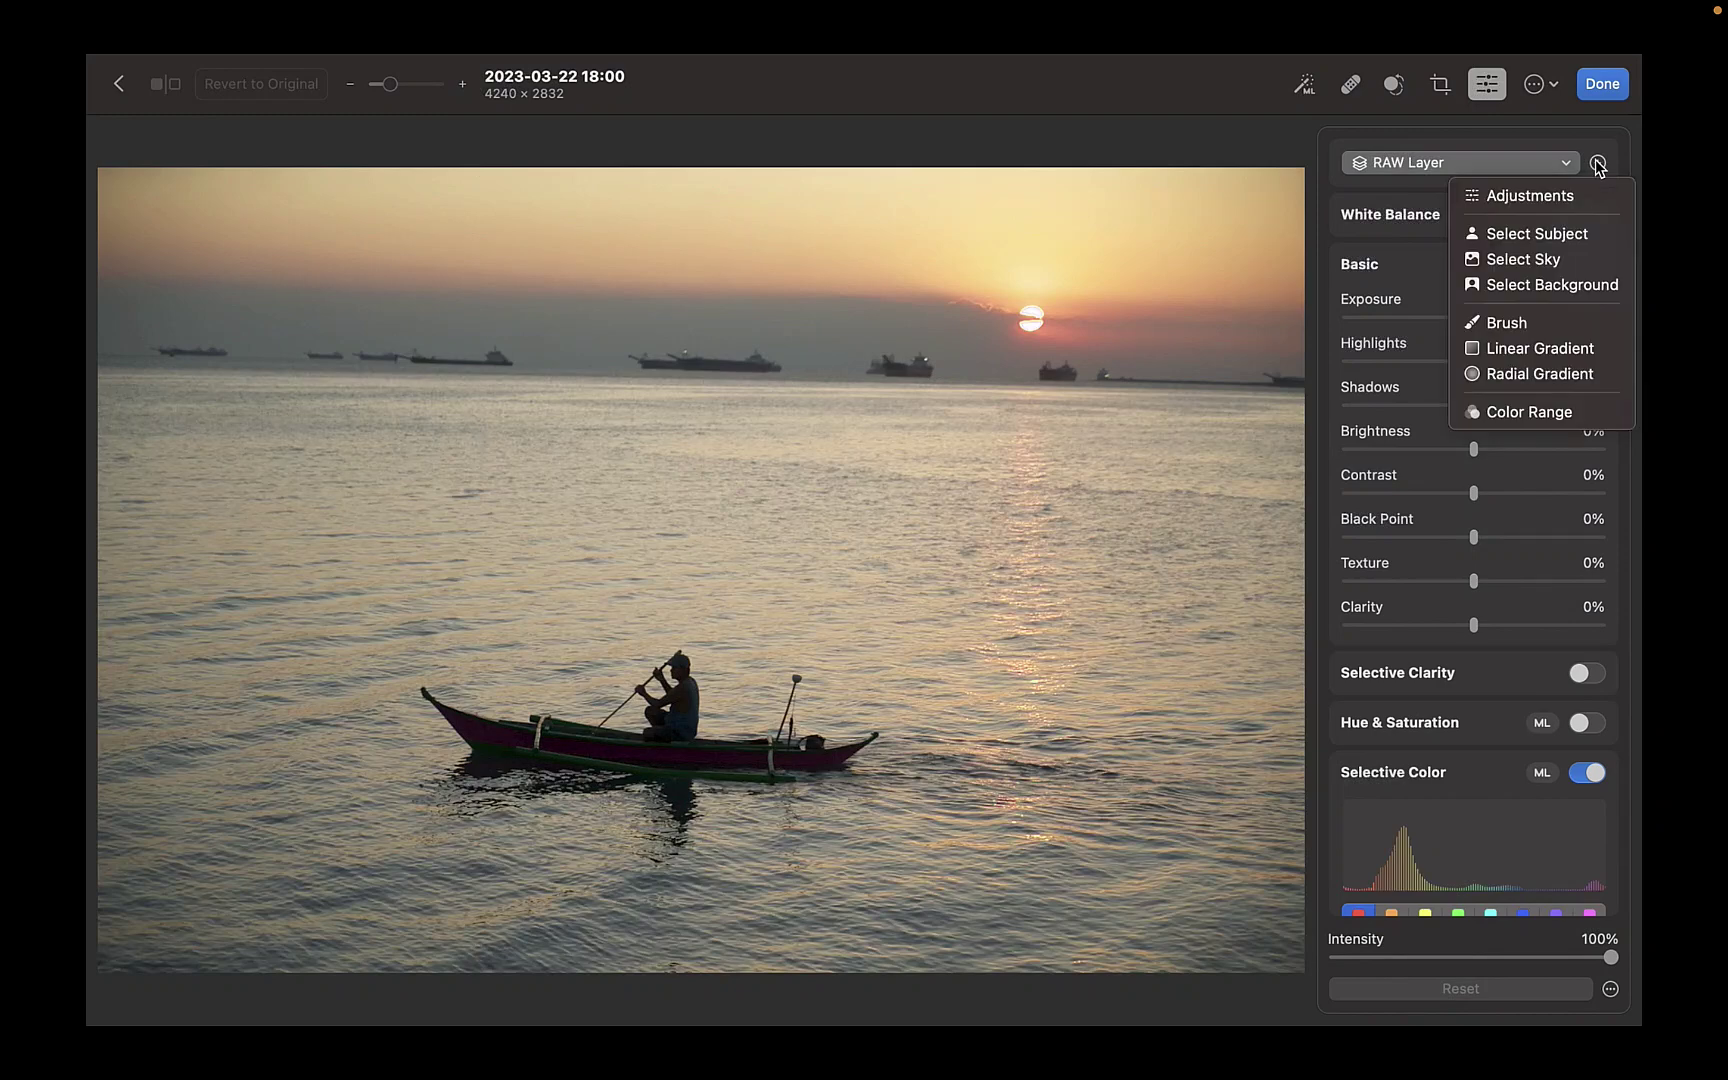
{"action": "left_click", "coordinate": [1565, 237]}
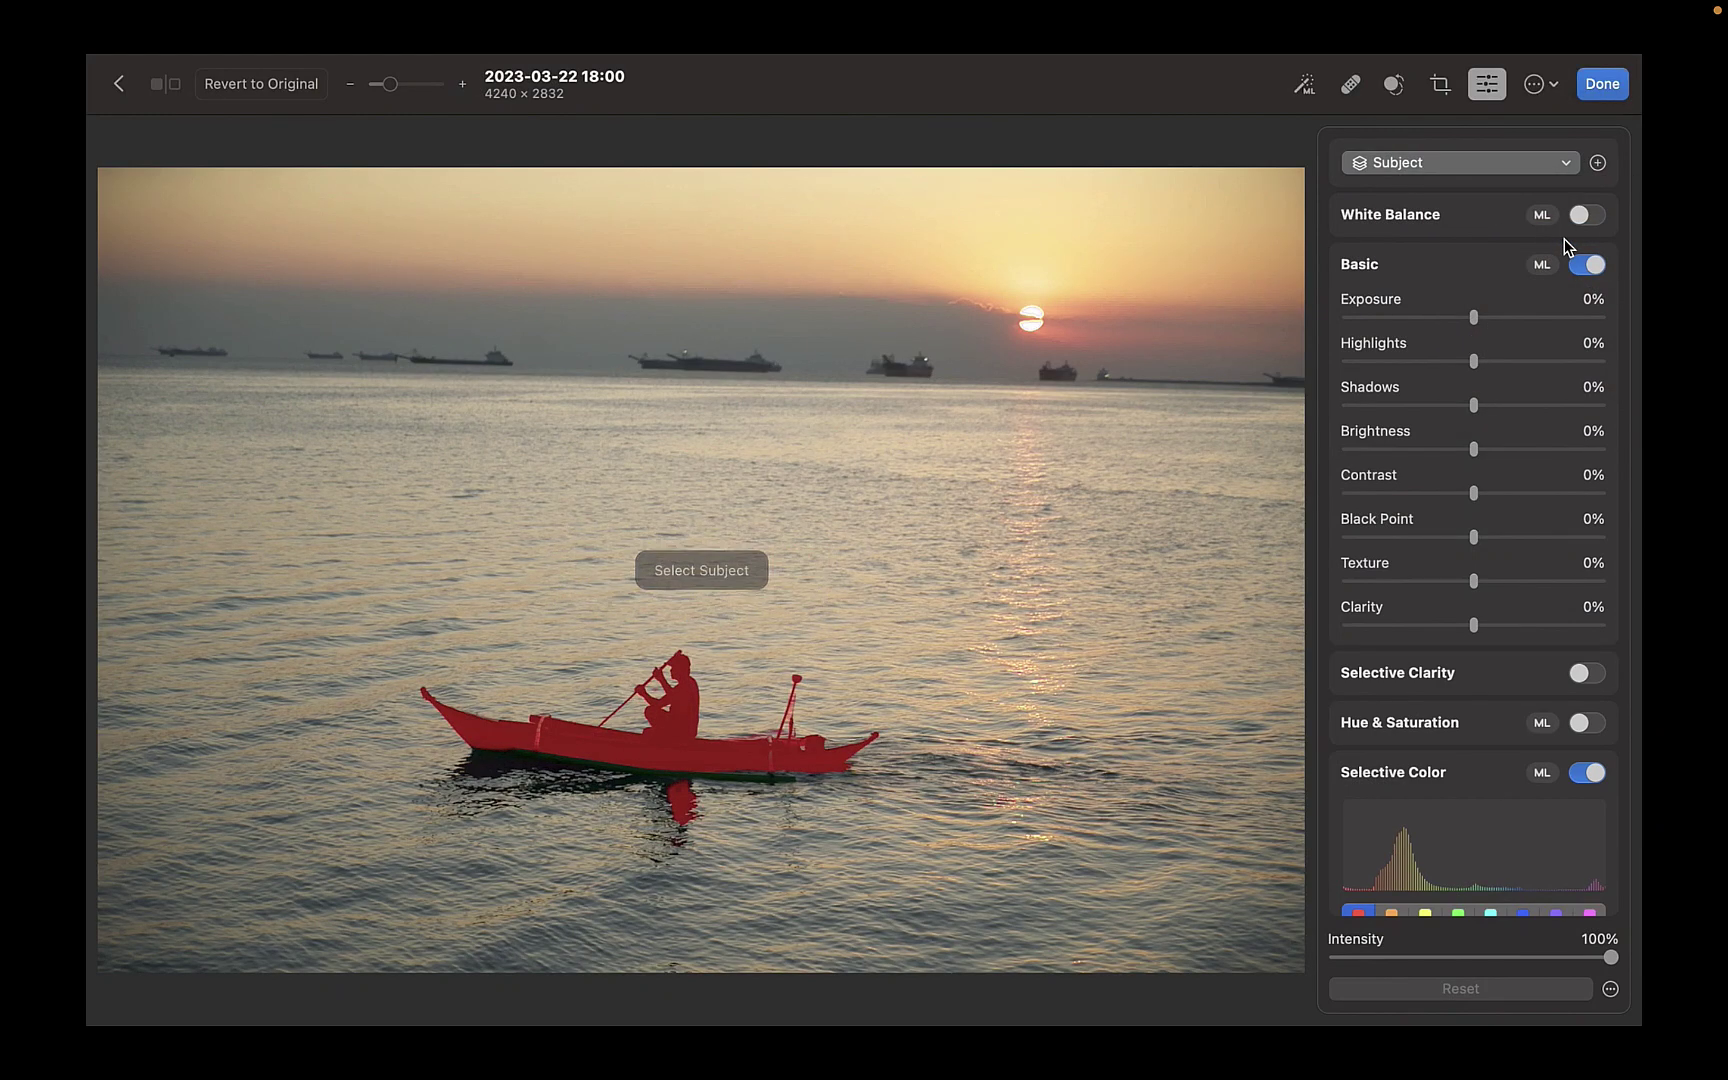
{"action": "left_click_drag", "start_coordinate": [1478, 404], "coordinate": [1585, 400]}
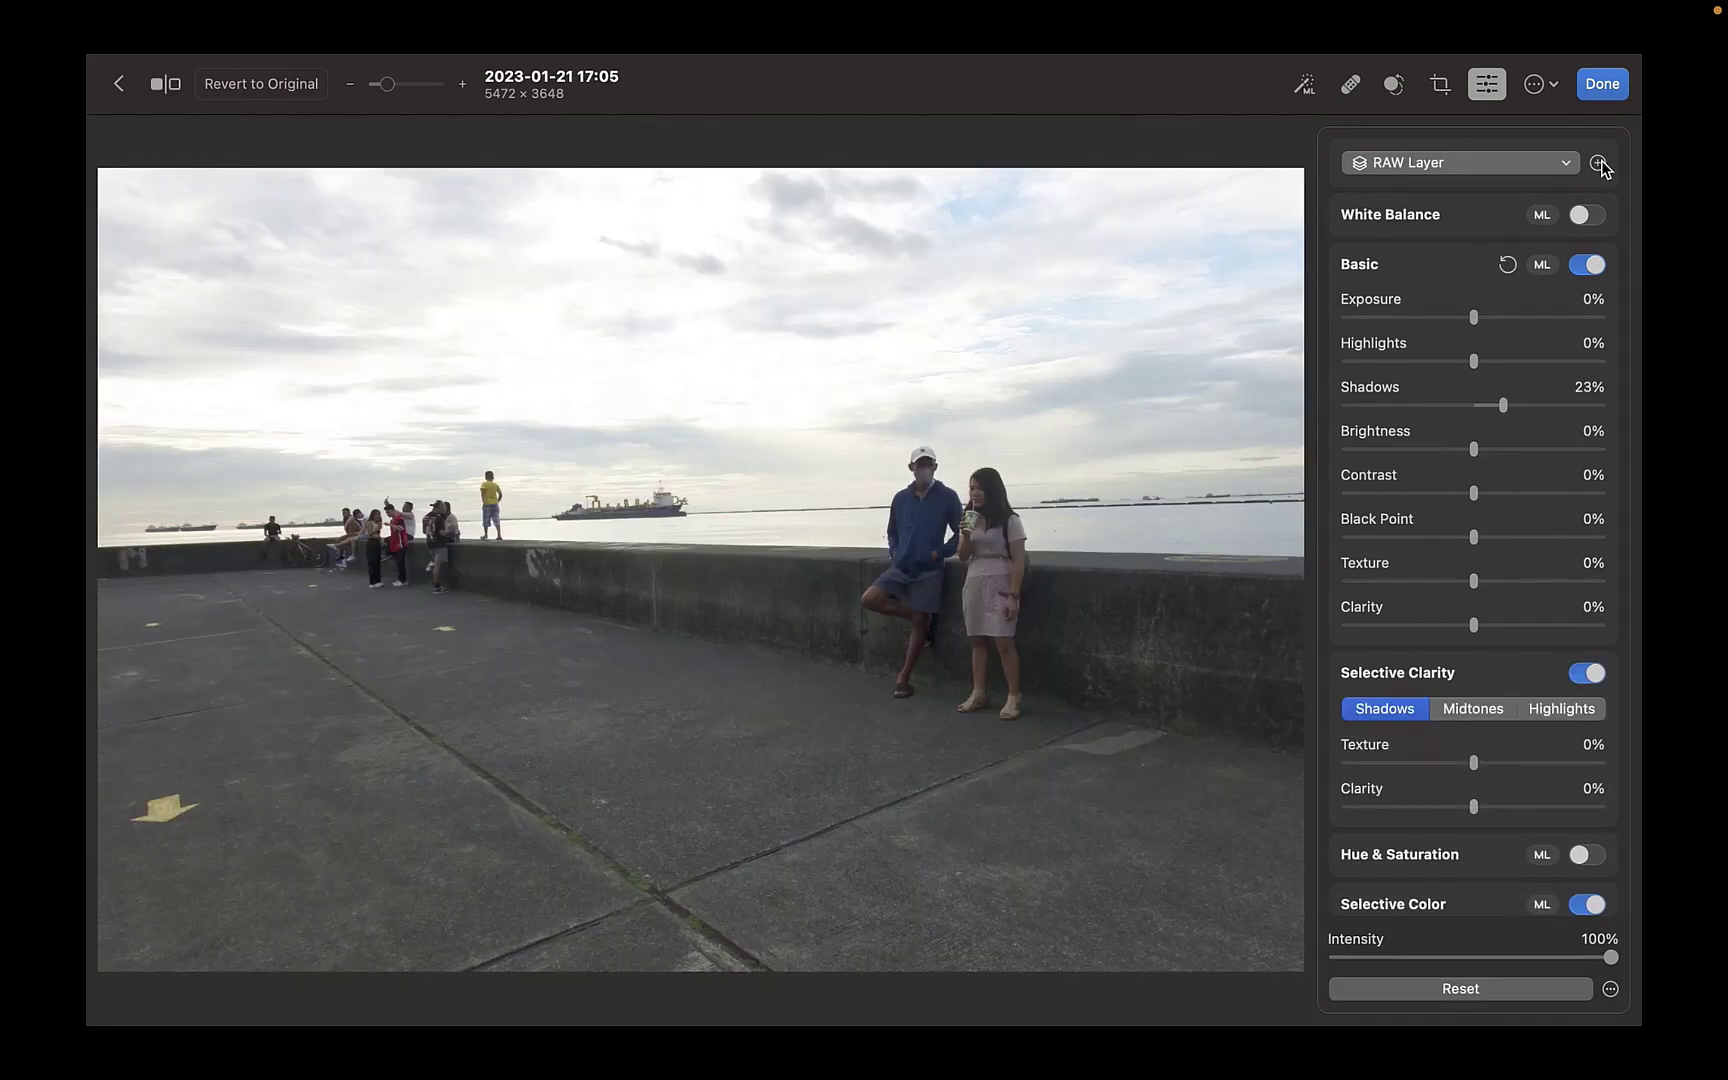
Add a Sky mask, pull its Highlights fully down and darken Brightness to -62%.
{"action": "left_click", "coordinate": [1597, 162]}
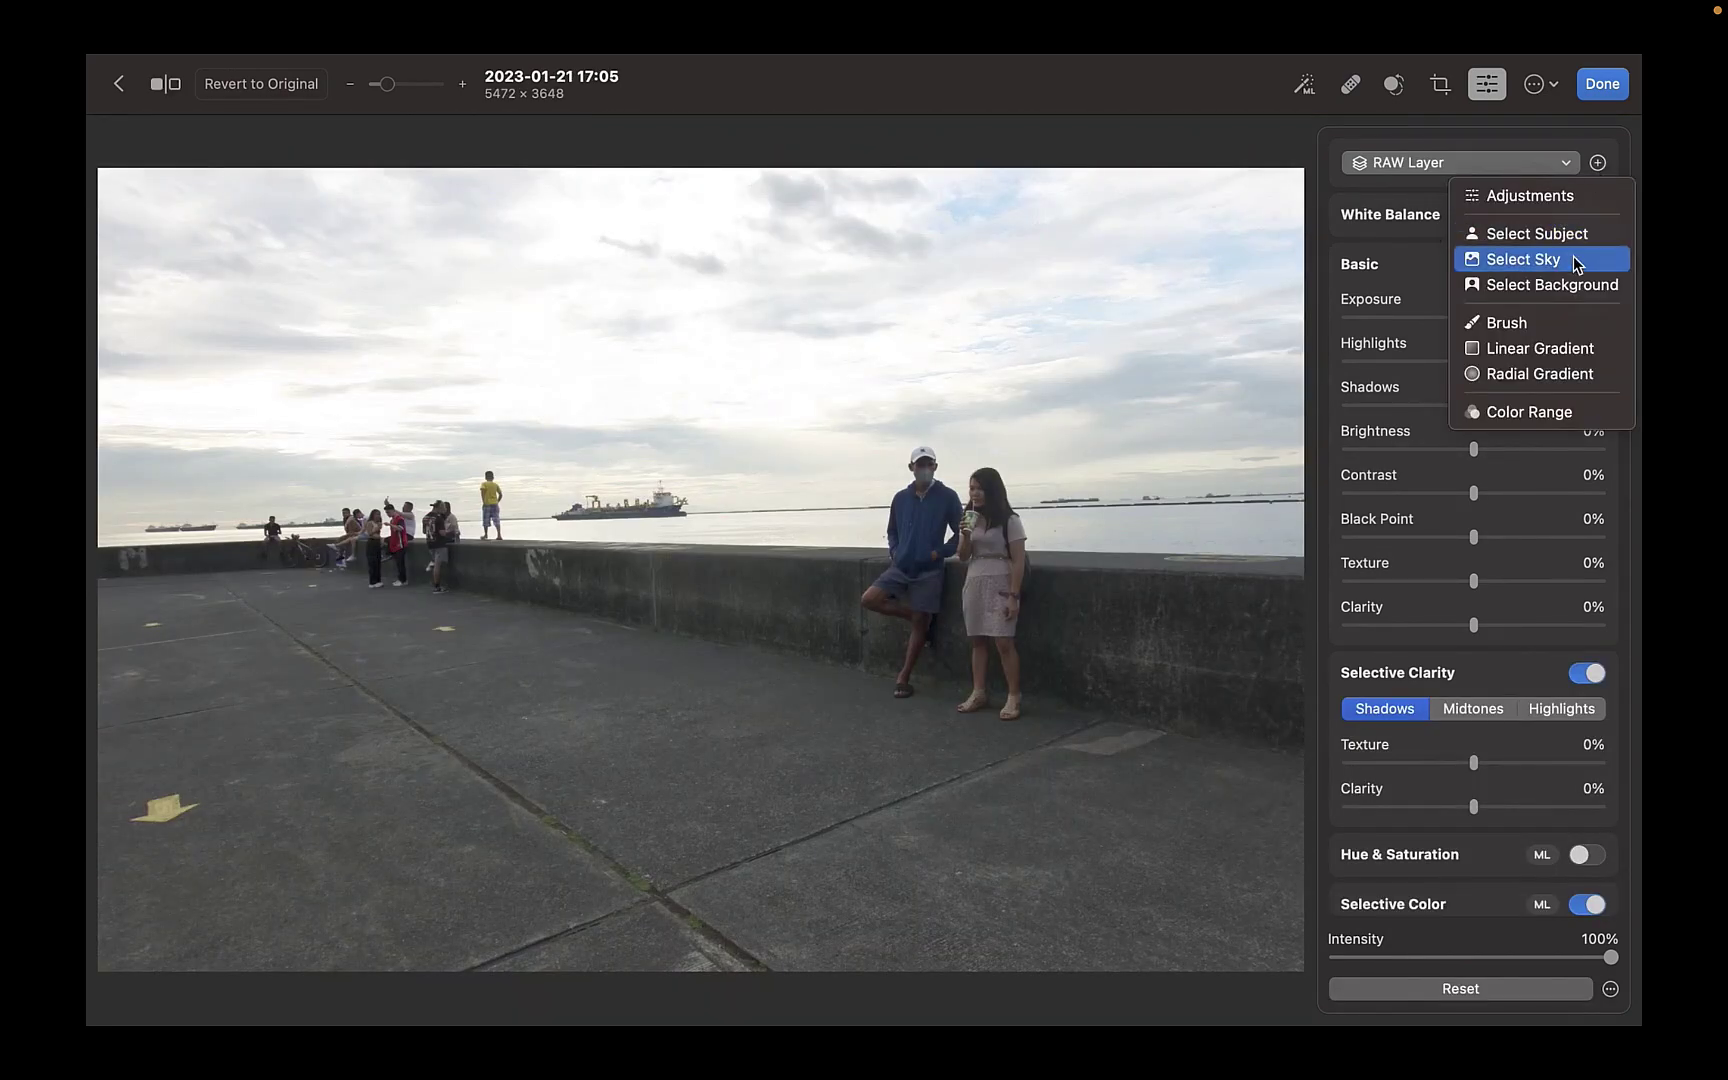
{"action": "left_click", "coordinate": [1573, 261]}
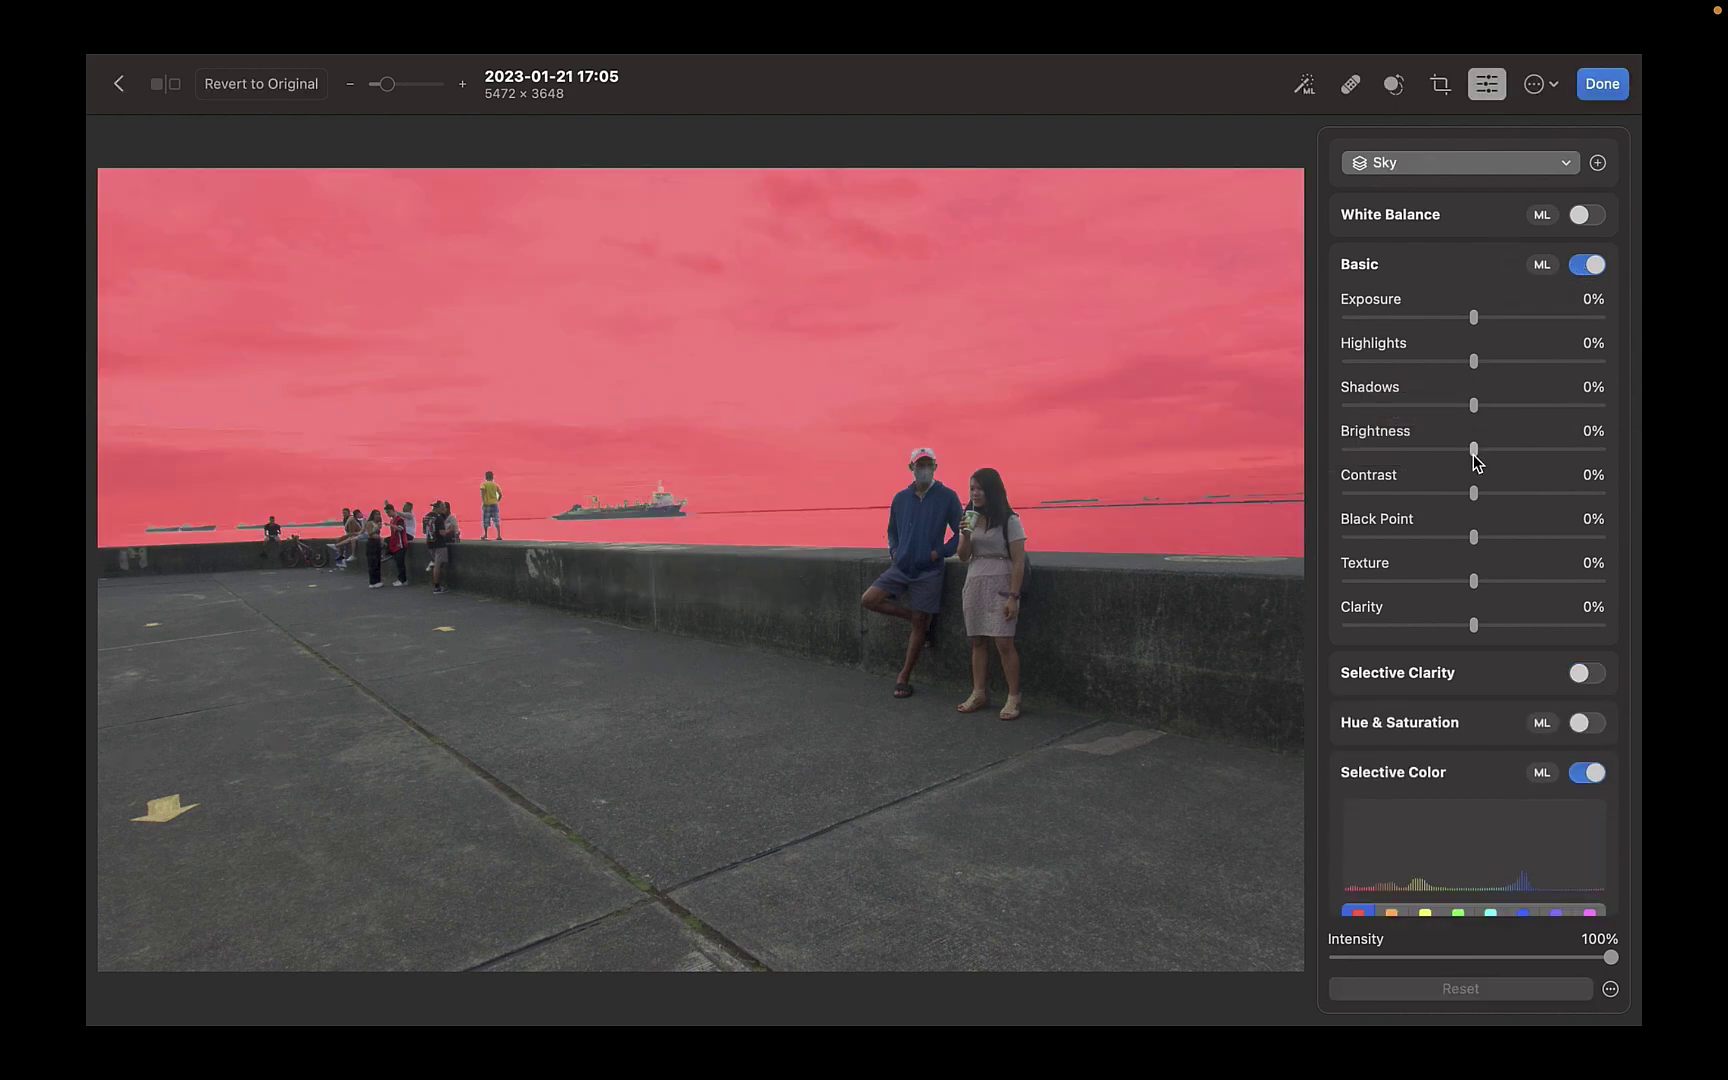
{"action": "mouse_move", "coordinate": [1475, 456]}
{"action": "left_mouse_down"}
{"action": "mouse_move", "coordinate": [1396, 452]}
{"action": "mouse_move", "coordinate": [1485, 467]}
{"action": "mouse_move", "coordinate": [1292, 496]}
{"action": "mouse_move", "coordinate": [1472, 487]}
{"action": "left_mouse_up"}
{"action": "left_click_drag", "start_coordinate": [1480, 364], "coordinate": [1301, 409]}
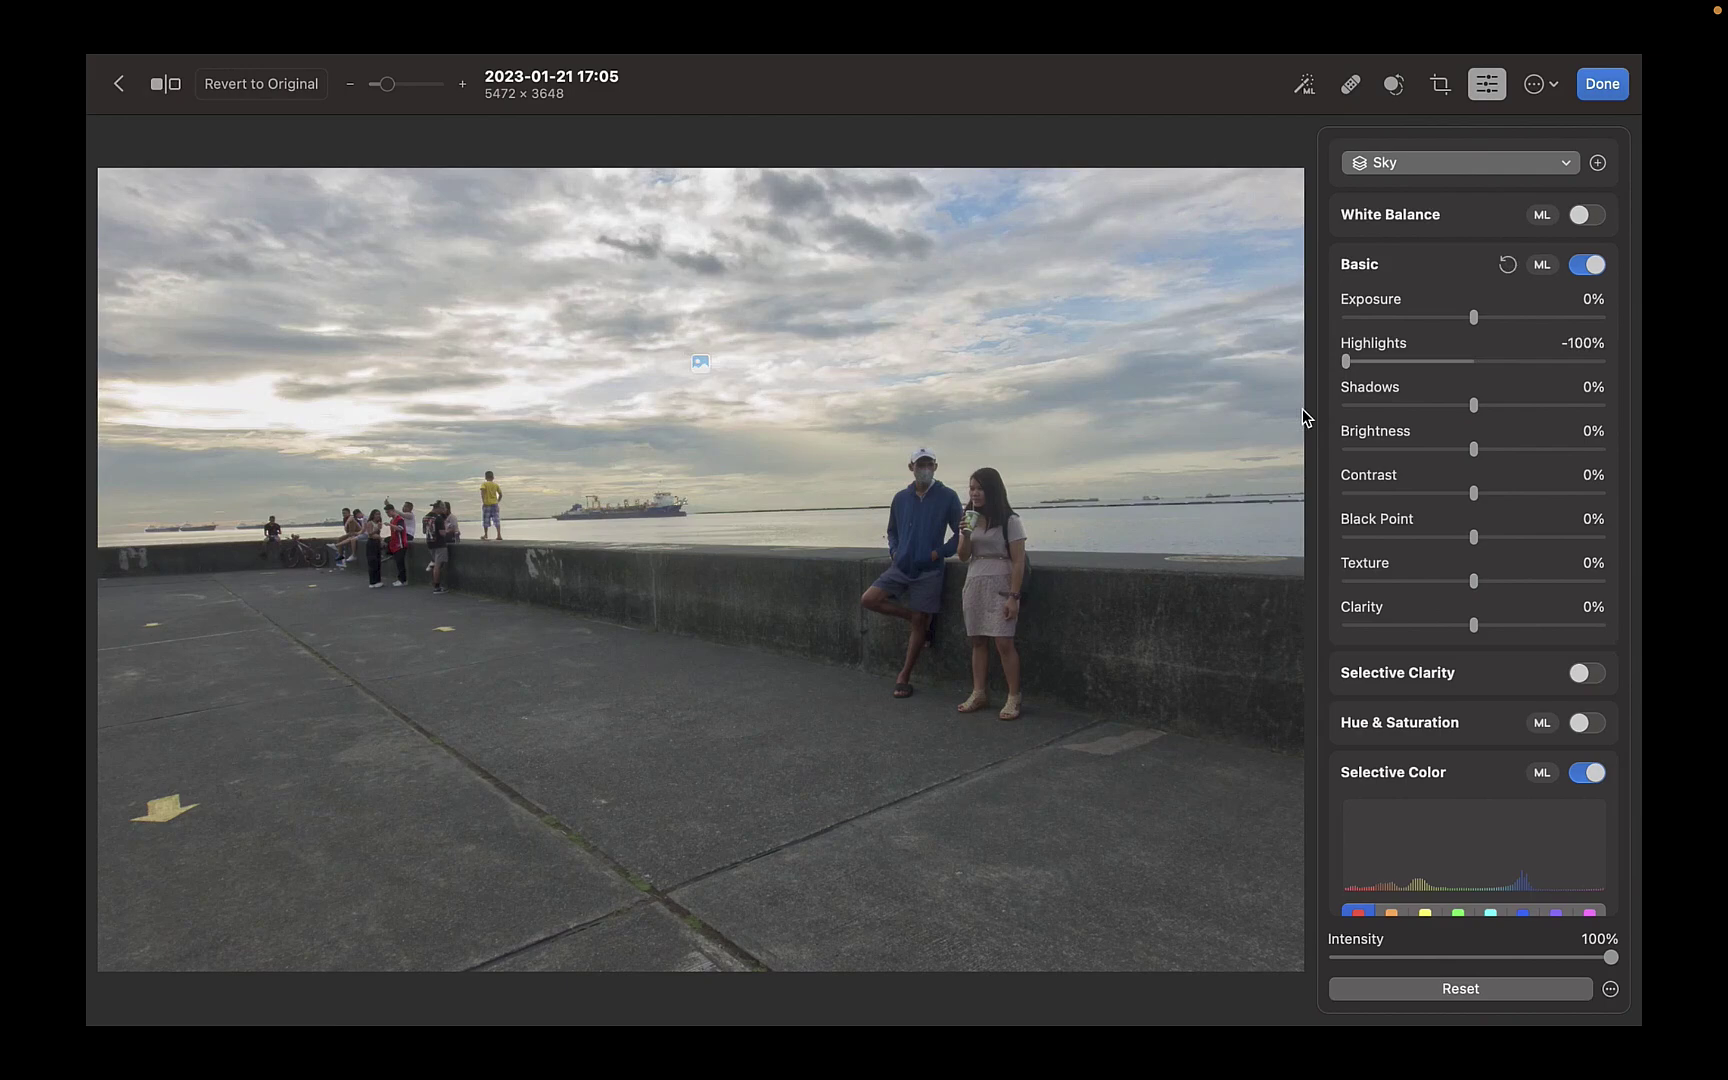
{"action": "left_click_drag", "start_coordinate": [1479, 446], "coordinate": [1403, 470]}
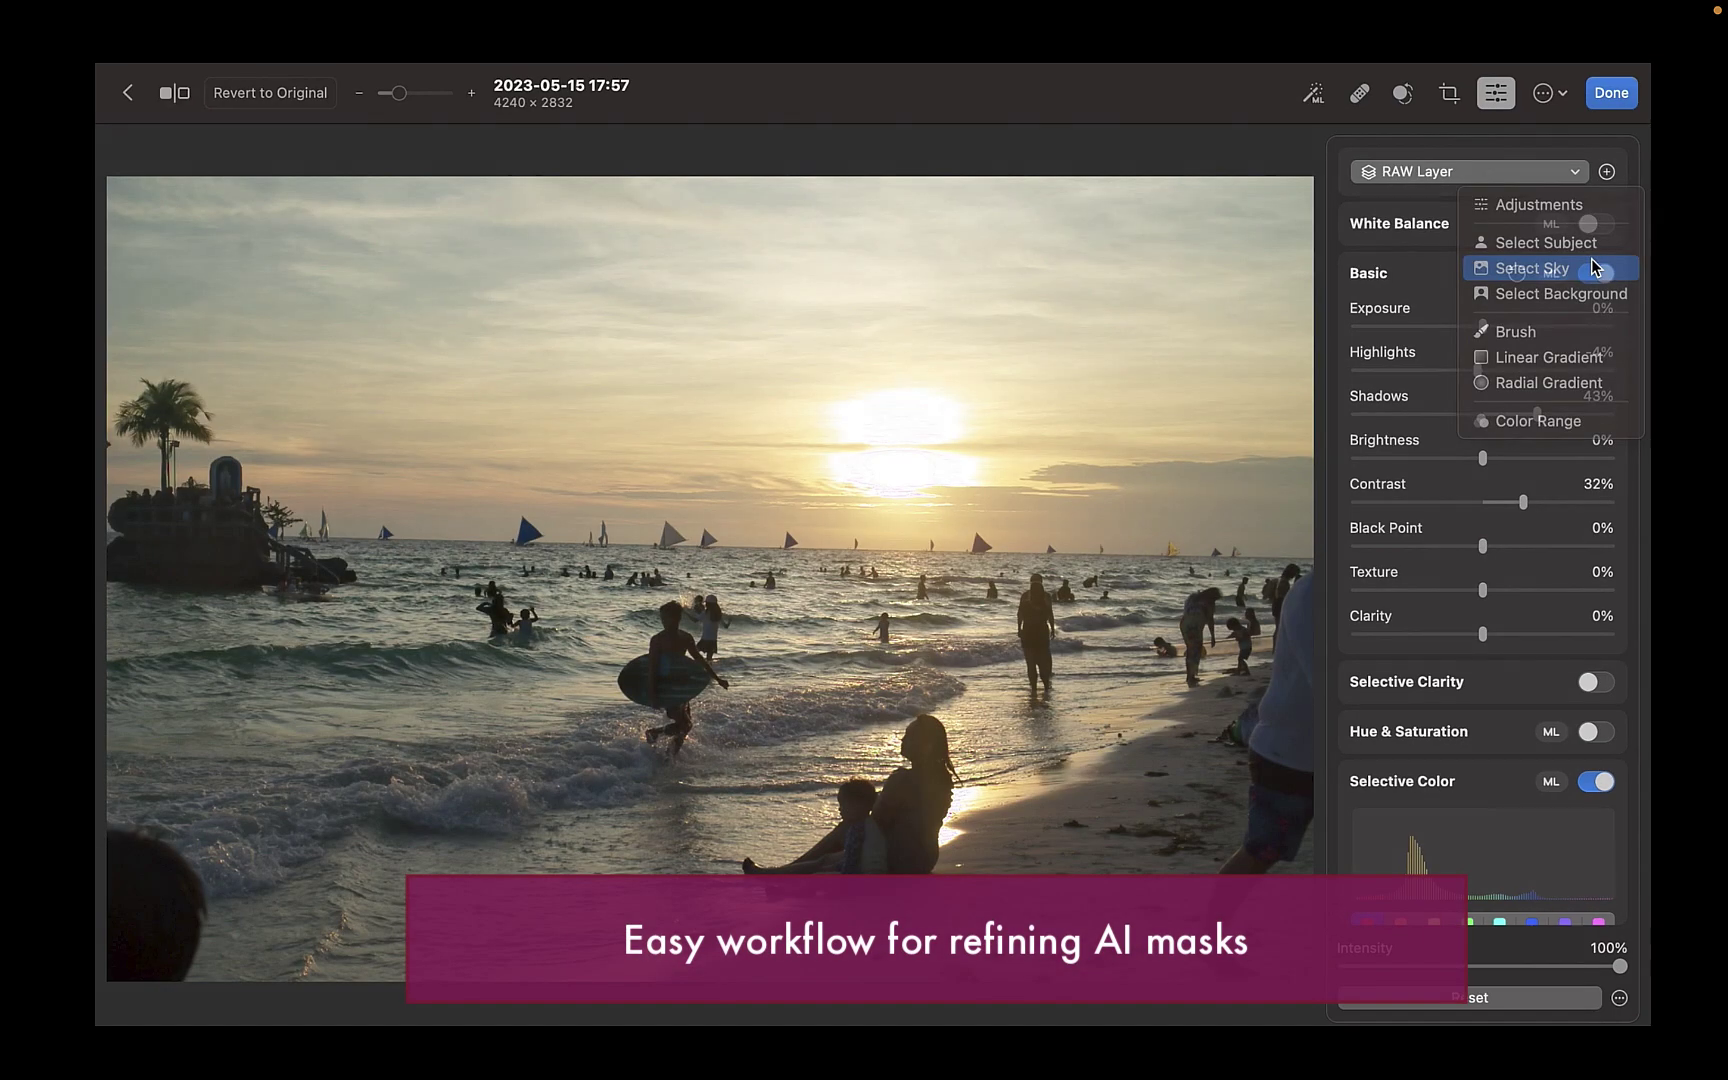
Add a Sky mask, brush in the bright horizon near the sun, and lower Brightness to -40%.
{"action": "left_click", "coordinate": [1592, 265]}
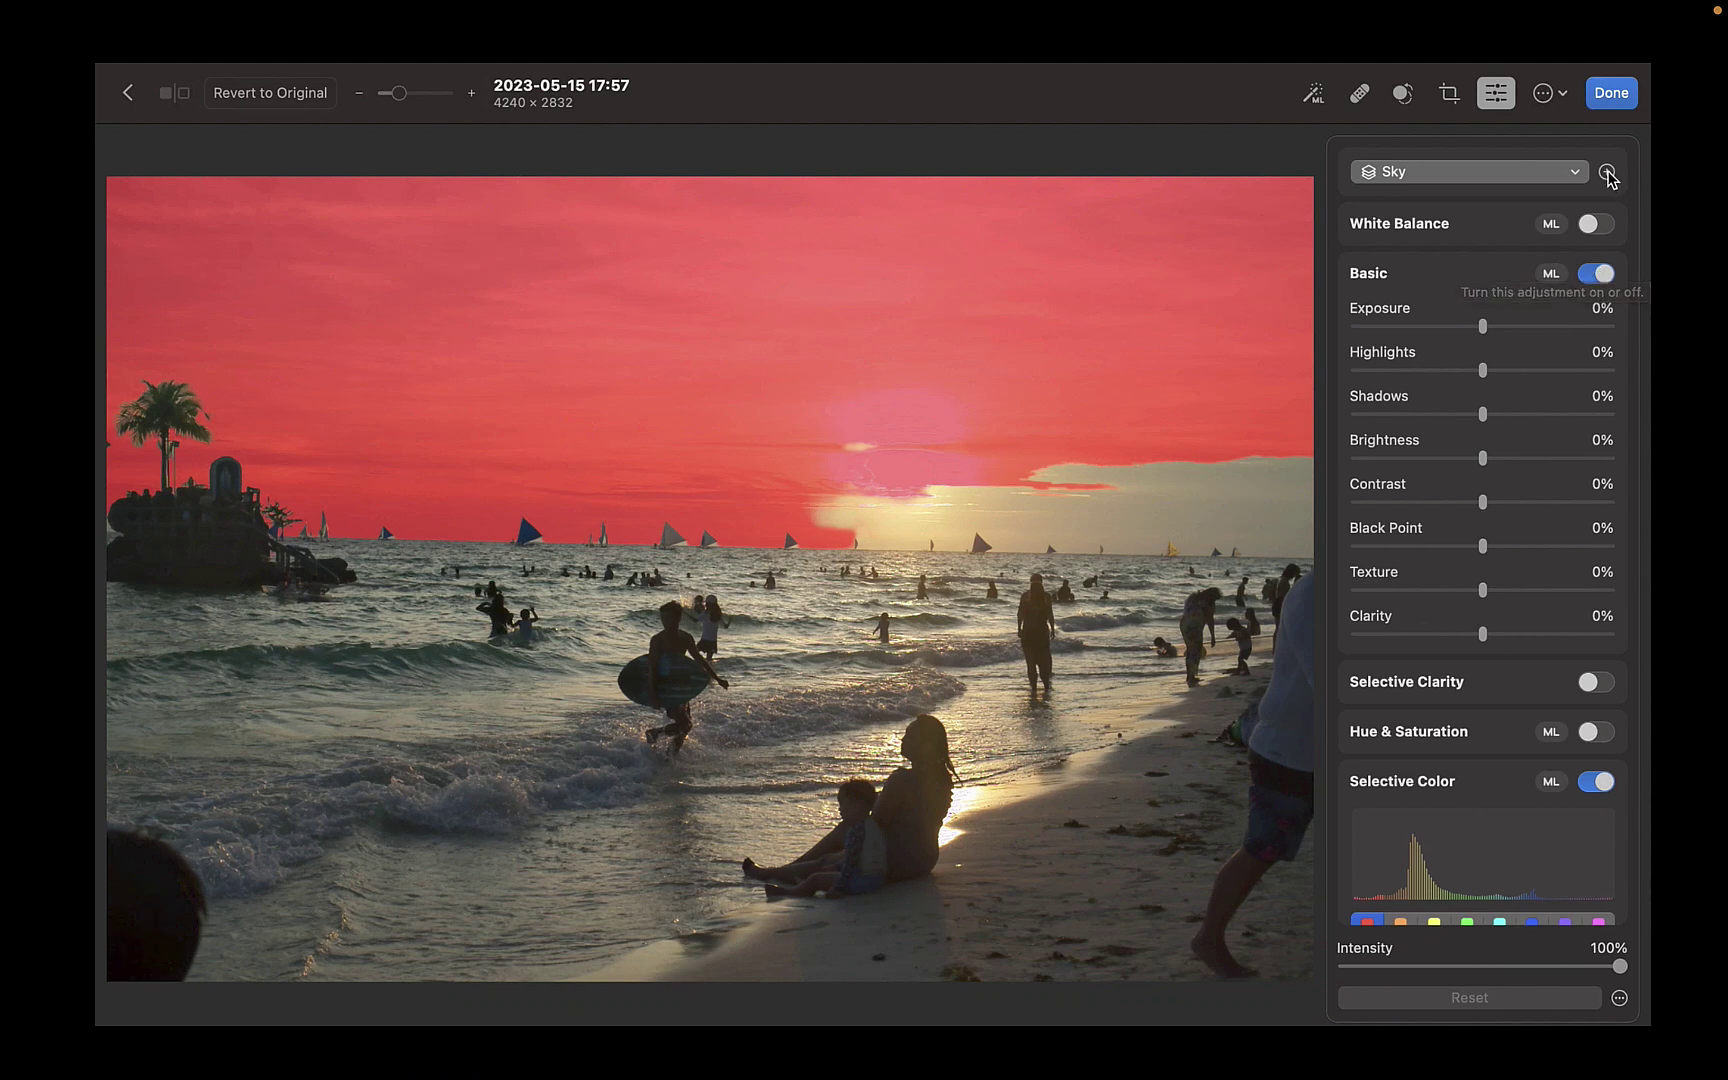
{"action": "left_click", "coordinate": [1527, 178]}
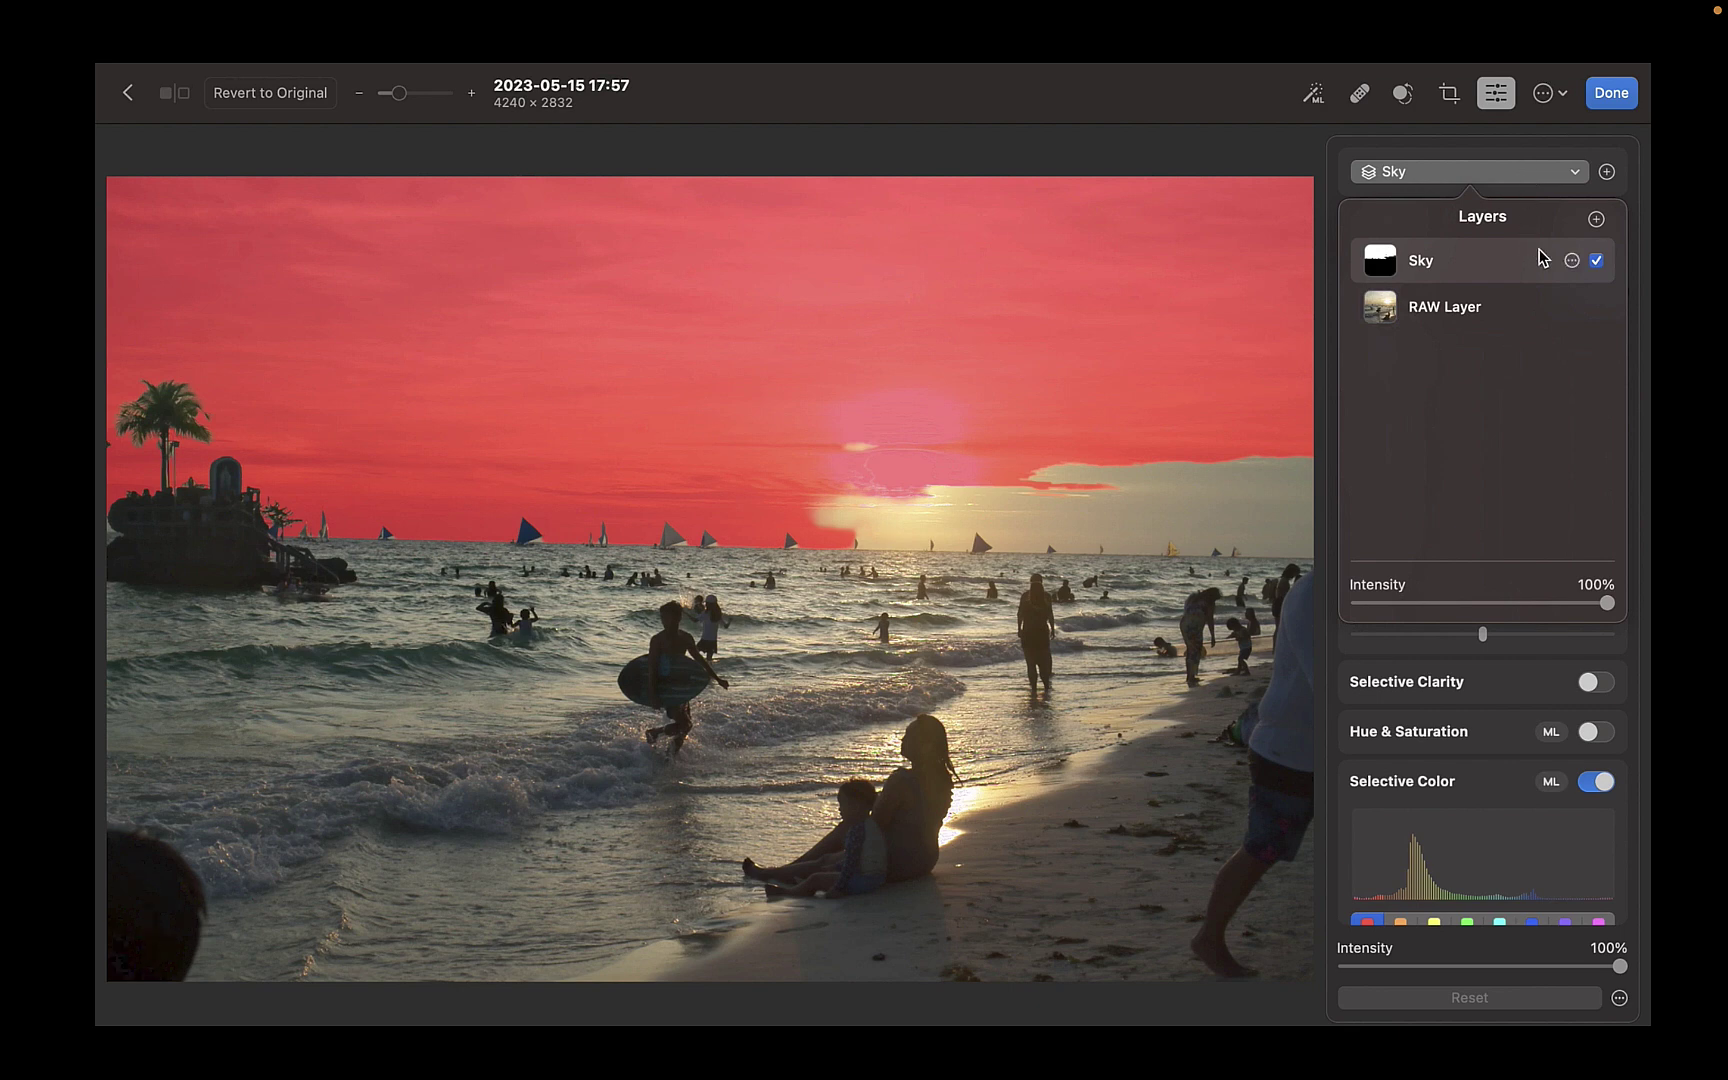
{"action": "left_click", "coordinate": [1572, 262]}
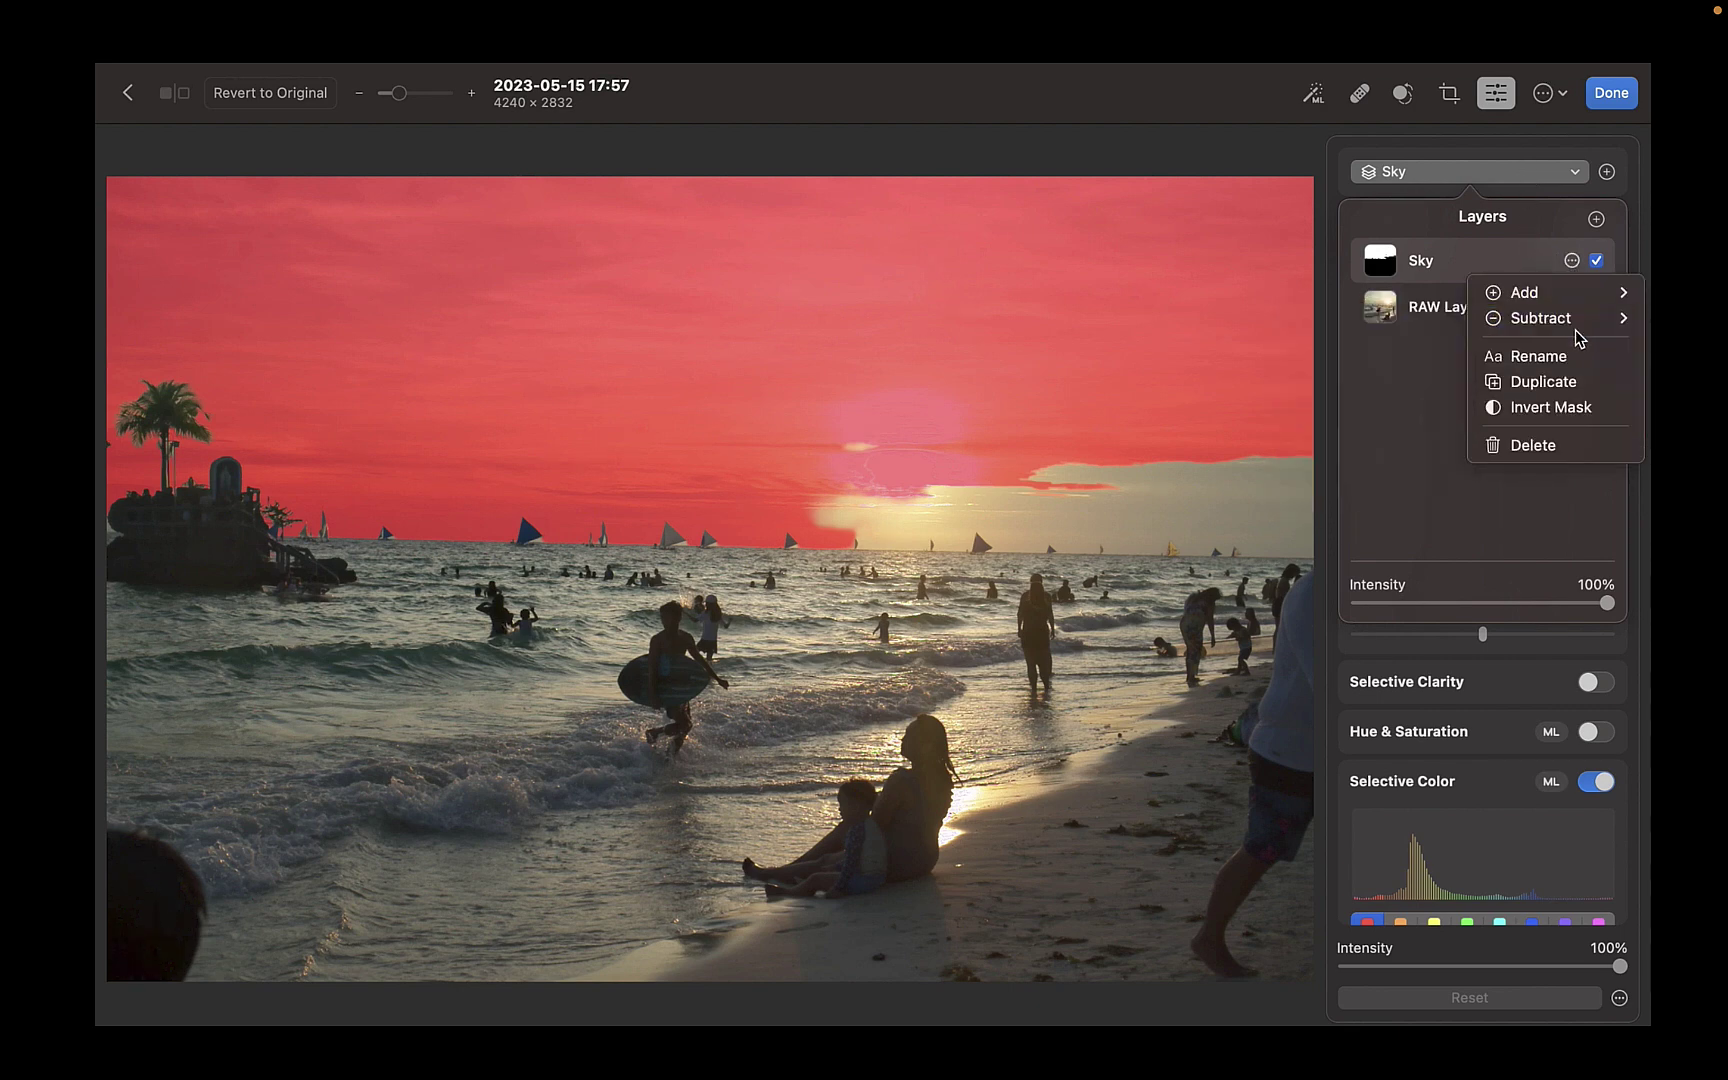
{"action": "mouse_move", "coordinate": [1561, 304]}
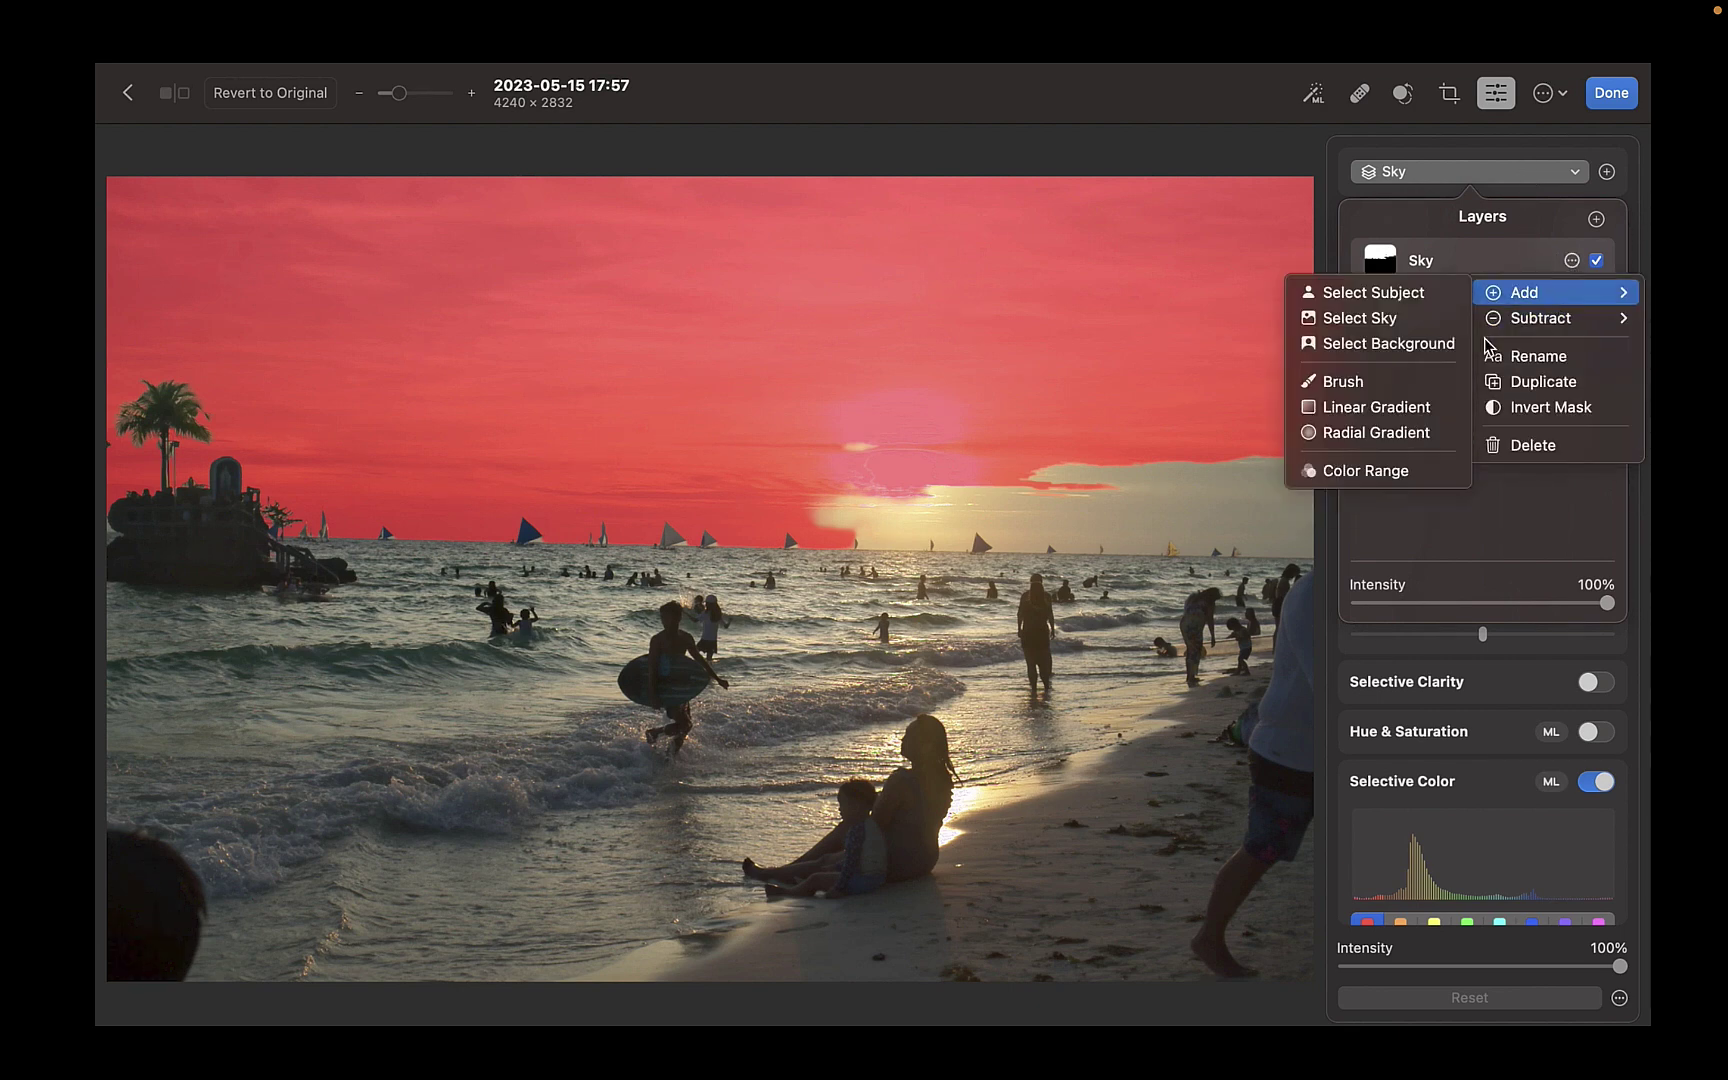
{"action": "left_click", "coordinate": [1454, 380]}
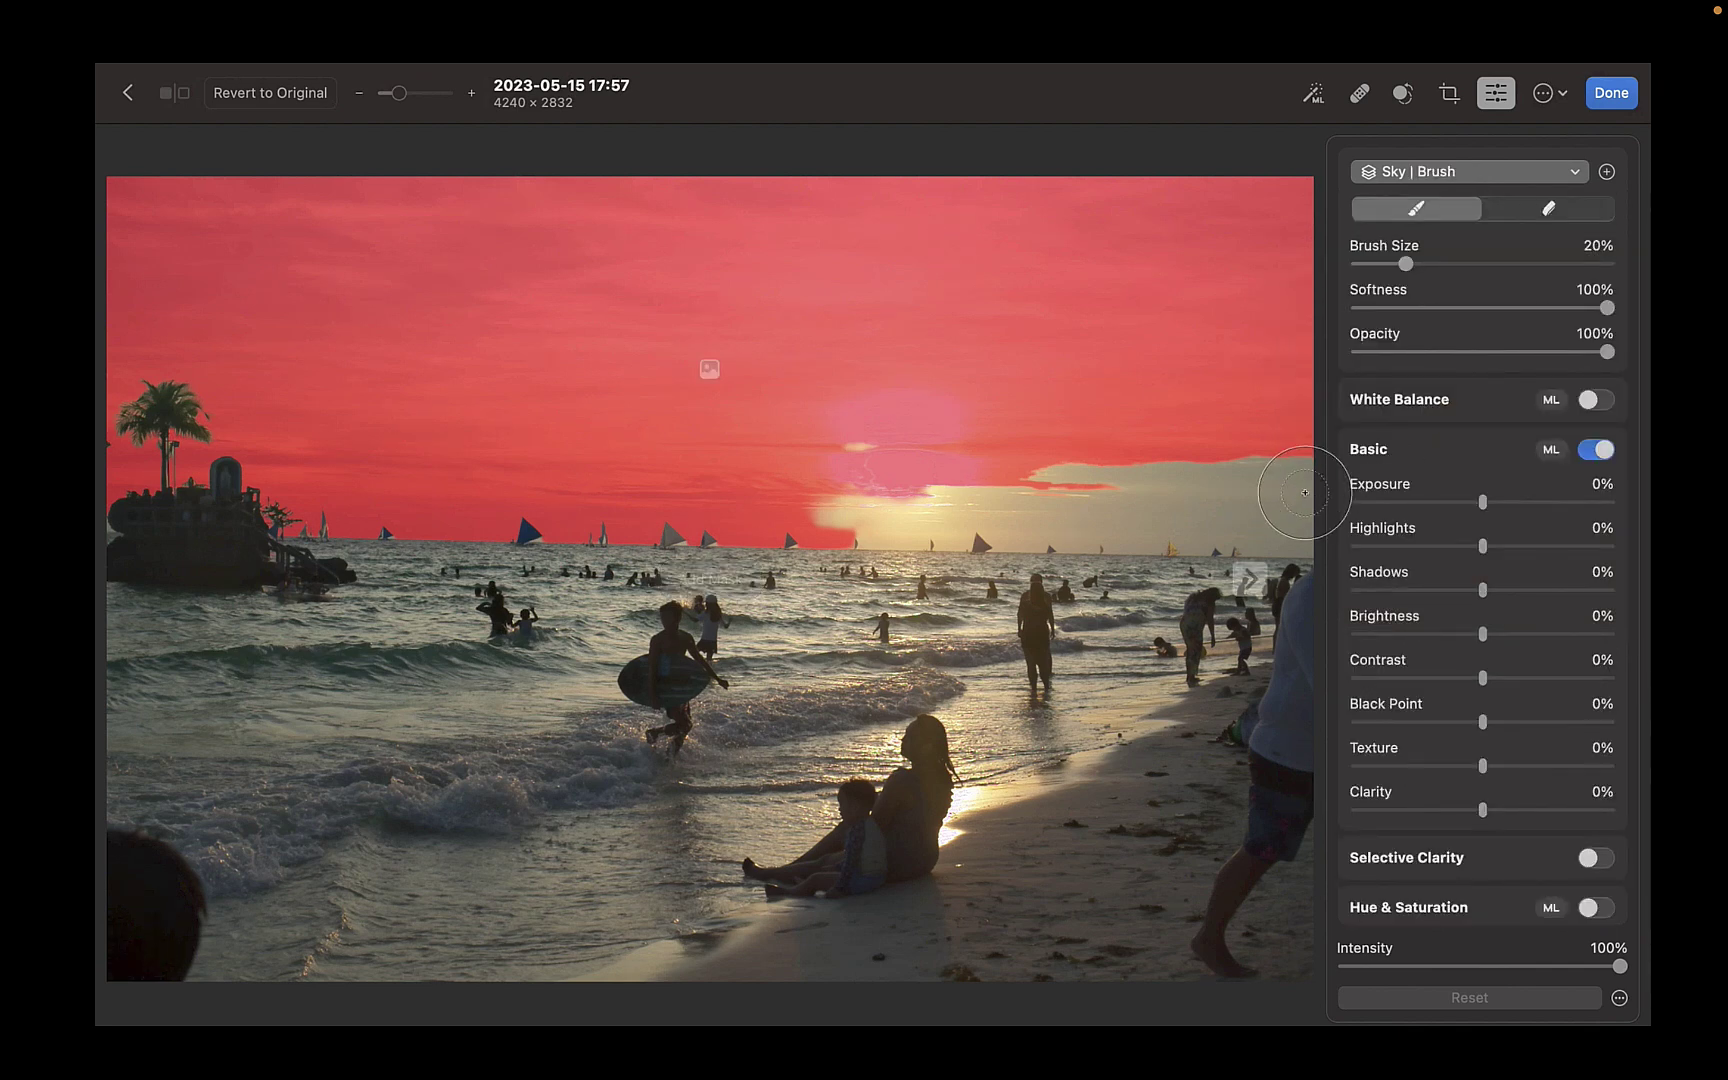
{"action": "mouse_move", "coordinate": [1305, 492]}
{"action": "left_mouse_down"}
{"action": "mouse_move", "coordinate": [1147, 487]}
{"action": "mouse_move", "coordinate": [1299, 462]}
{"action": "mouse_move", "coordinate": [1293, 532]}
{"action": "mouse_move", "coordinate": [1208, 537]}
{"action": "mouse_move", "coordinate": [1128, 484]}
{"action": "mouse_move", "coordinate": [831, 501]}
{"action": "mouse_move", "coordinate": [886, 516]}
{"action": "mouse_move", "coordinate": [859, 517]}
{"action": "mouse_move", "coordinate": [1041, 493]}
{"action": "mouse_move", "coordinate": [1062, 520]}
{"action": "mouse_move", "coordinate": [858, 509]}
{"action": "left_mouse_up"}
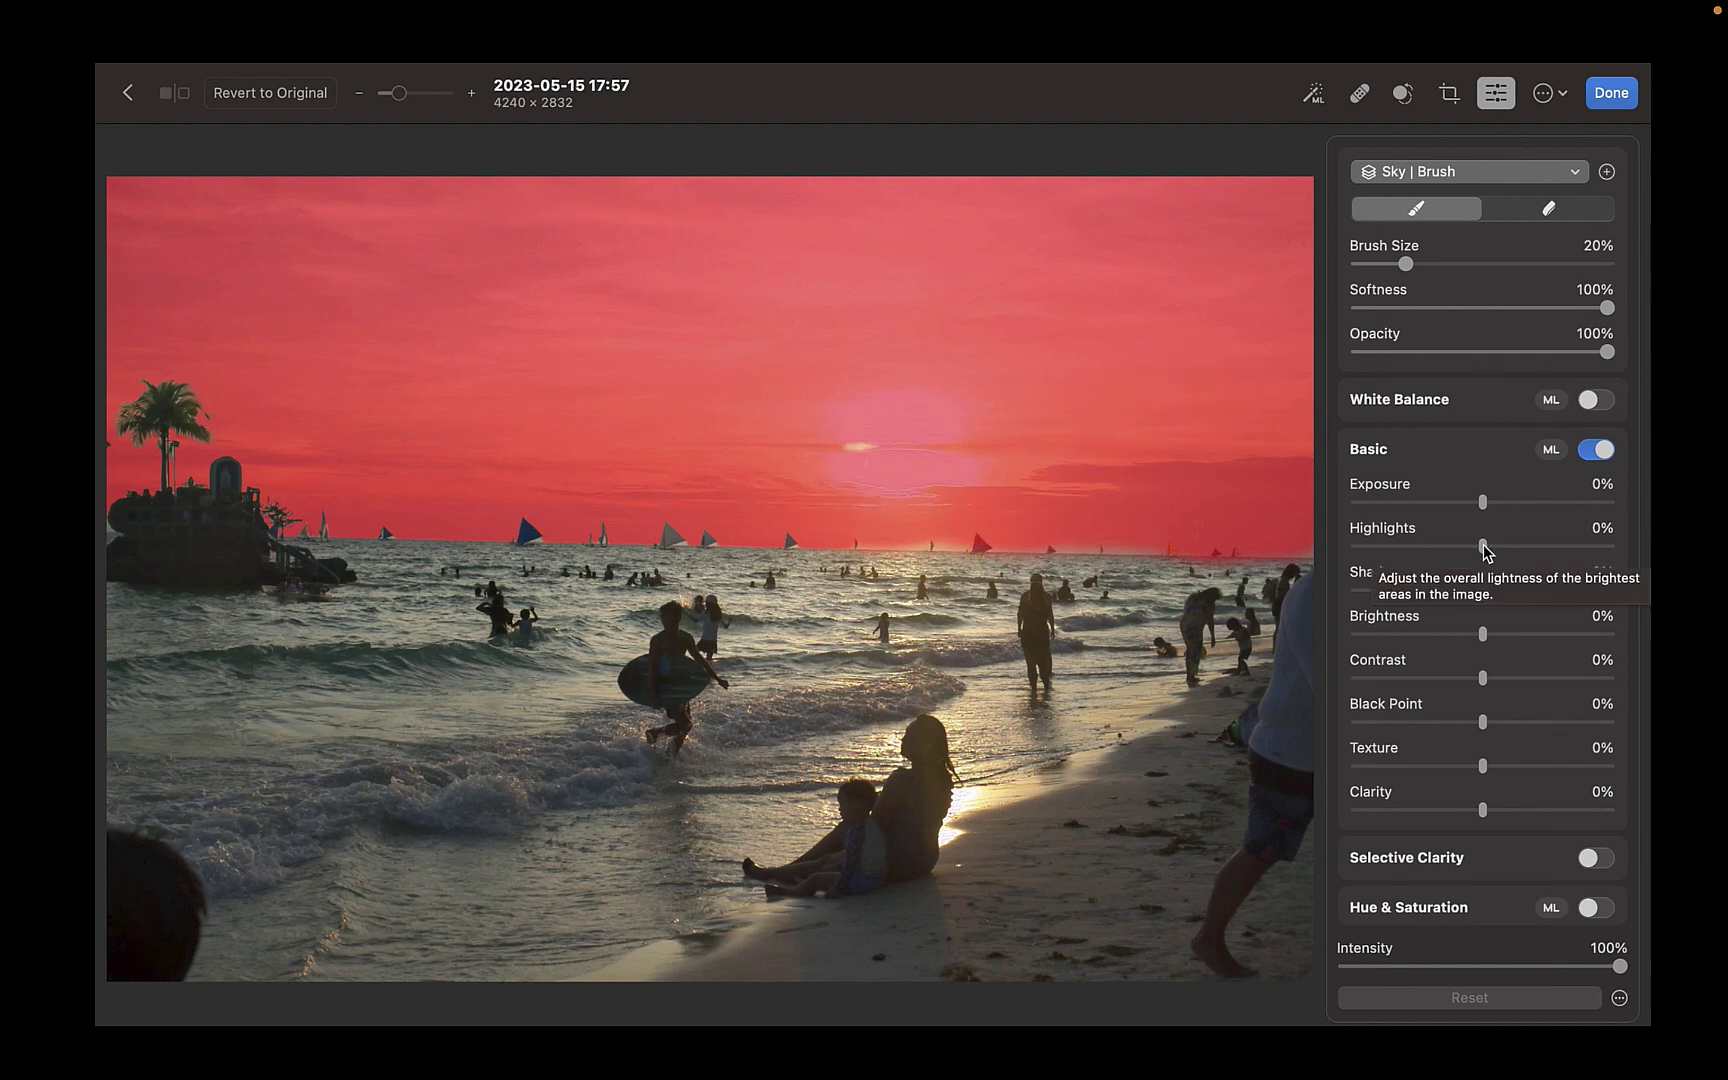
{"action": "left_click_drag", "start_coordinate": [1483, 634], "coordinate": [1430, 661]}
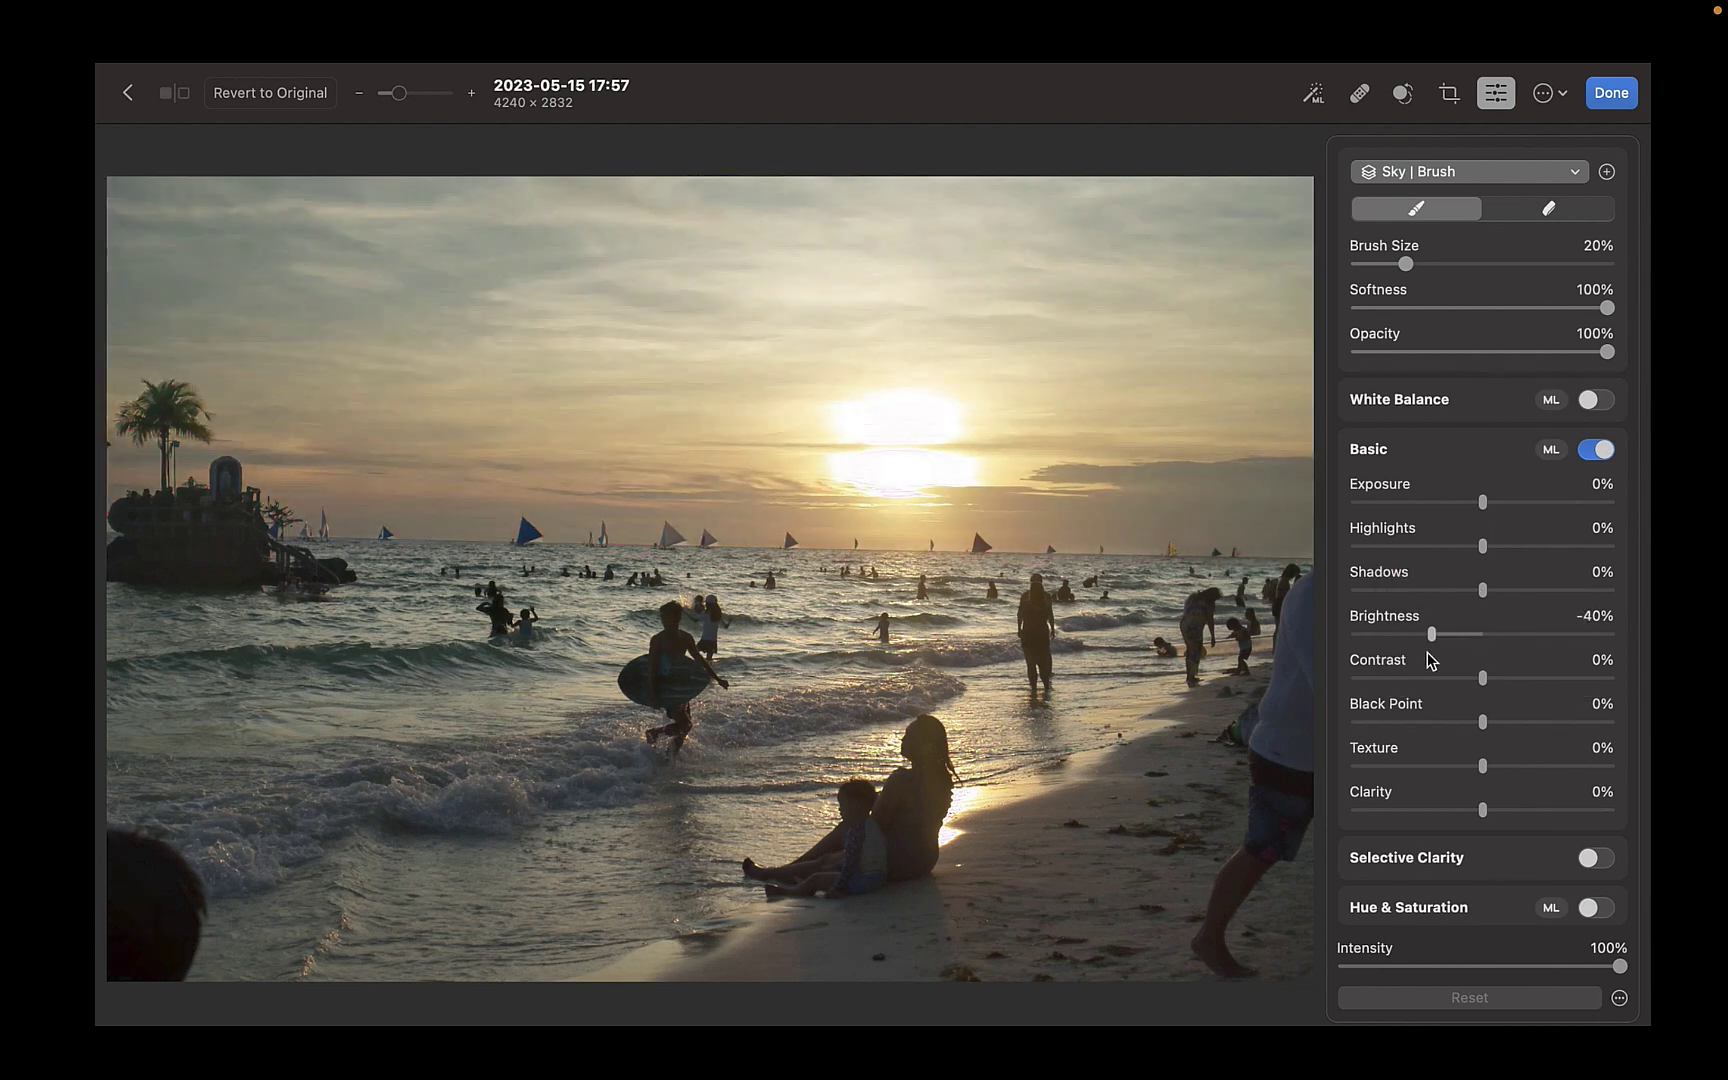
Add a Linear Gradient moved up over the sky, lowering its Highlights and Brightness.
{"action": "left_click", "coordinate": [1470, 171]}
{"action": "left_click", "coordinate": [1596, 219]}
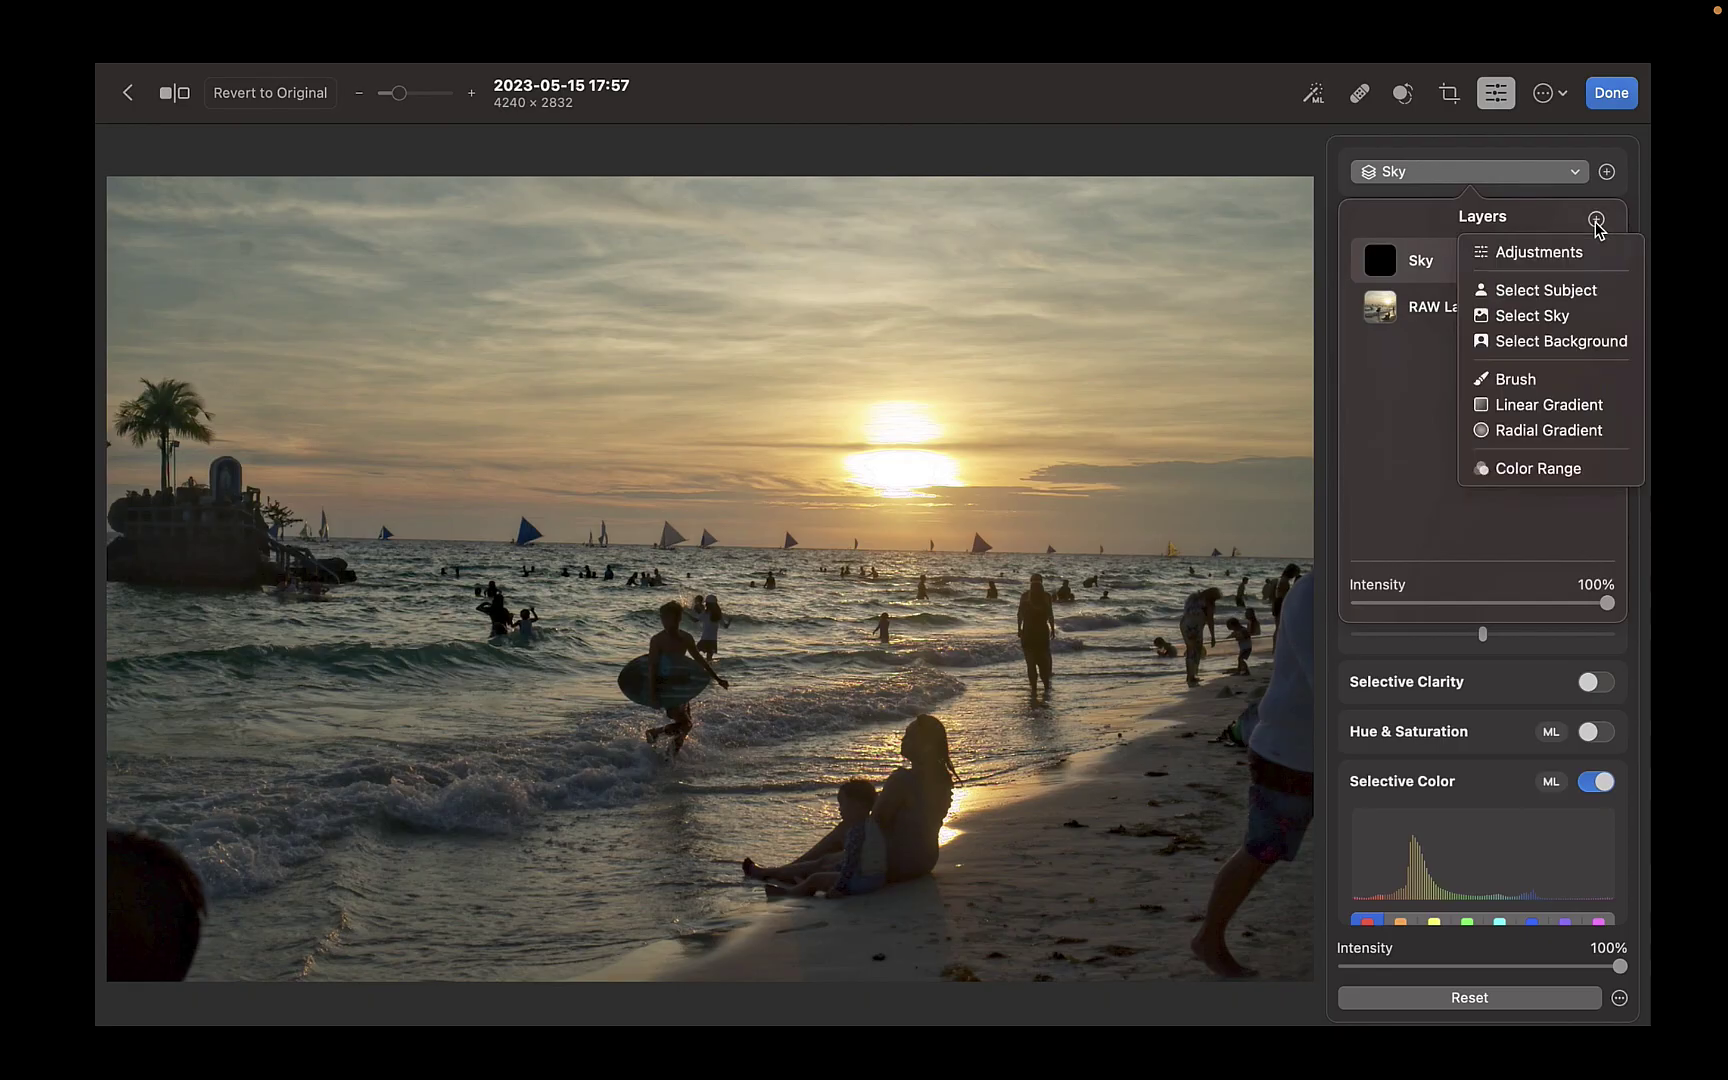
{"action": "left_click", "coordinate": [1588, 405]}
{"action": "left_click_drag", "start_coordinate": [883, 782], "coordinate": [883, 643]}
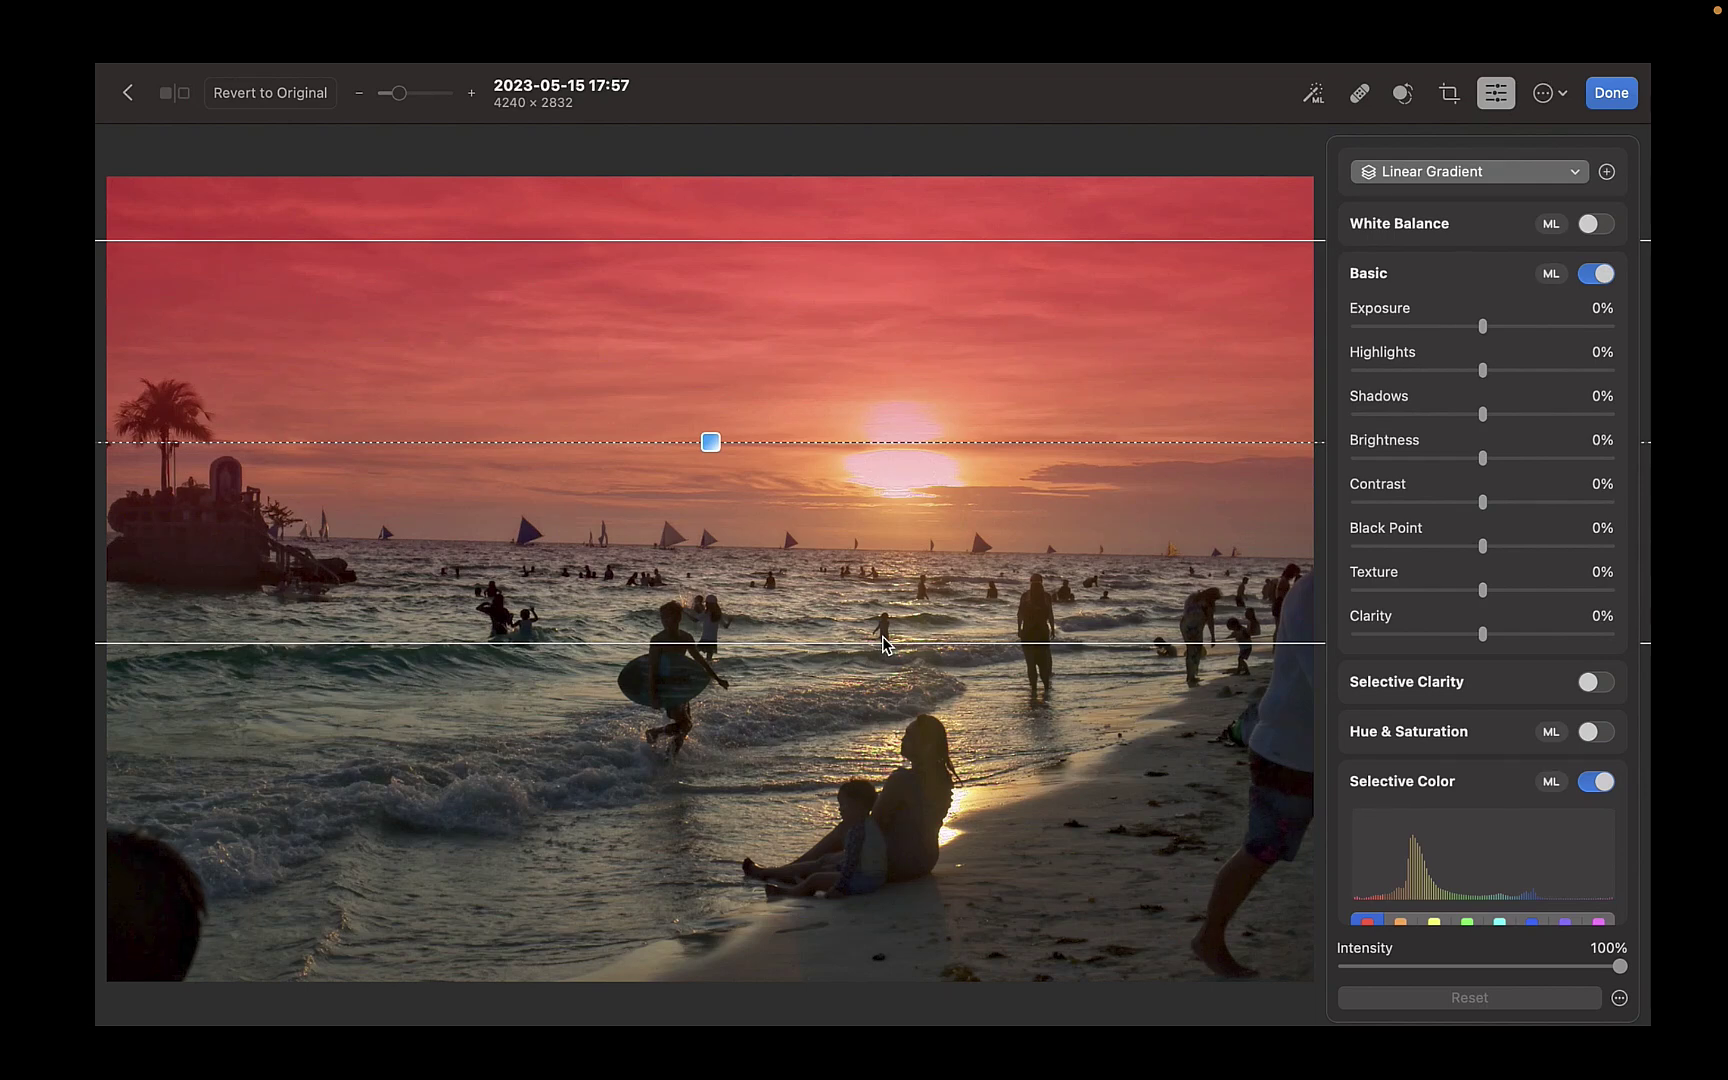
{"action": "left_click_drag", "start_coordinate": [1482, 370], "coordinate": [1403, 370]}
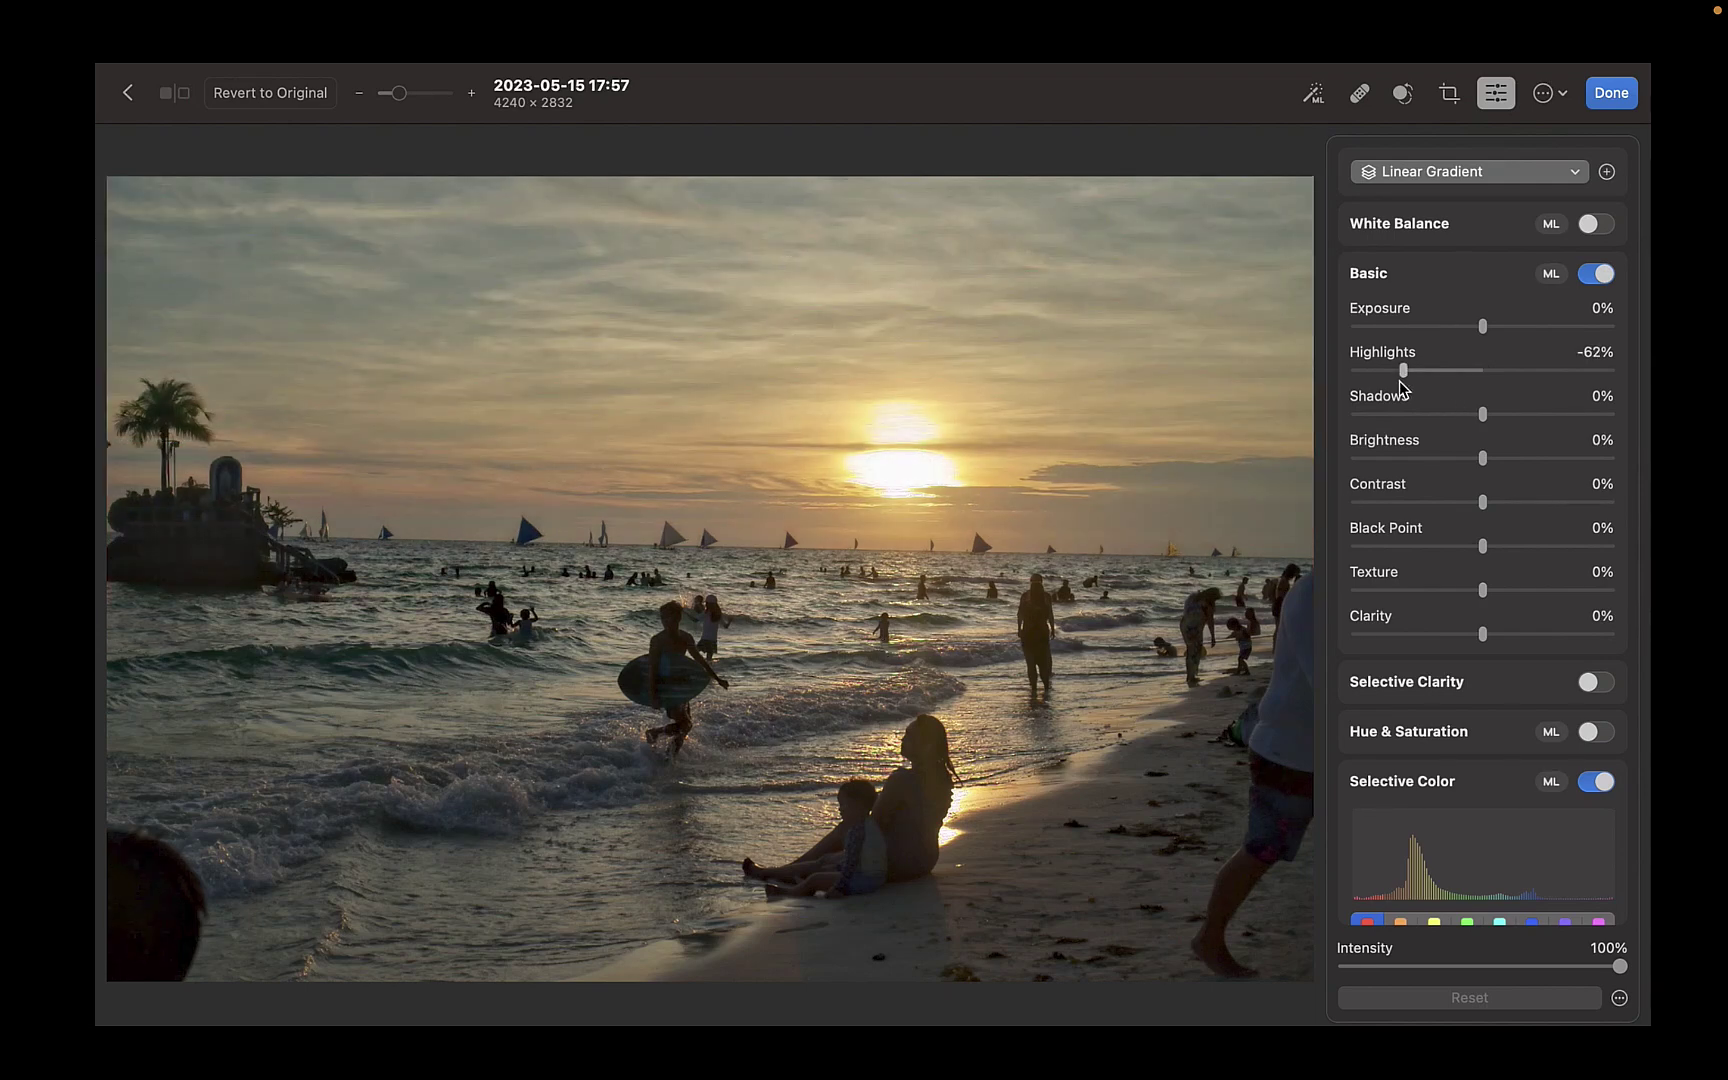
{"action": "left_click_drag", "start_coordinate": [1484, 458], "coordinate": [1446, 462]}
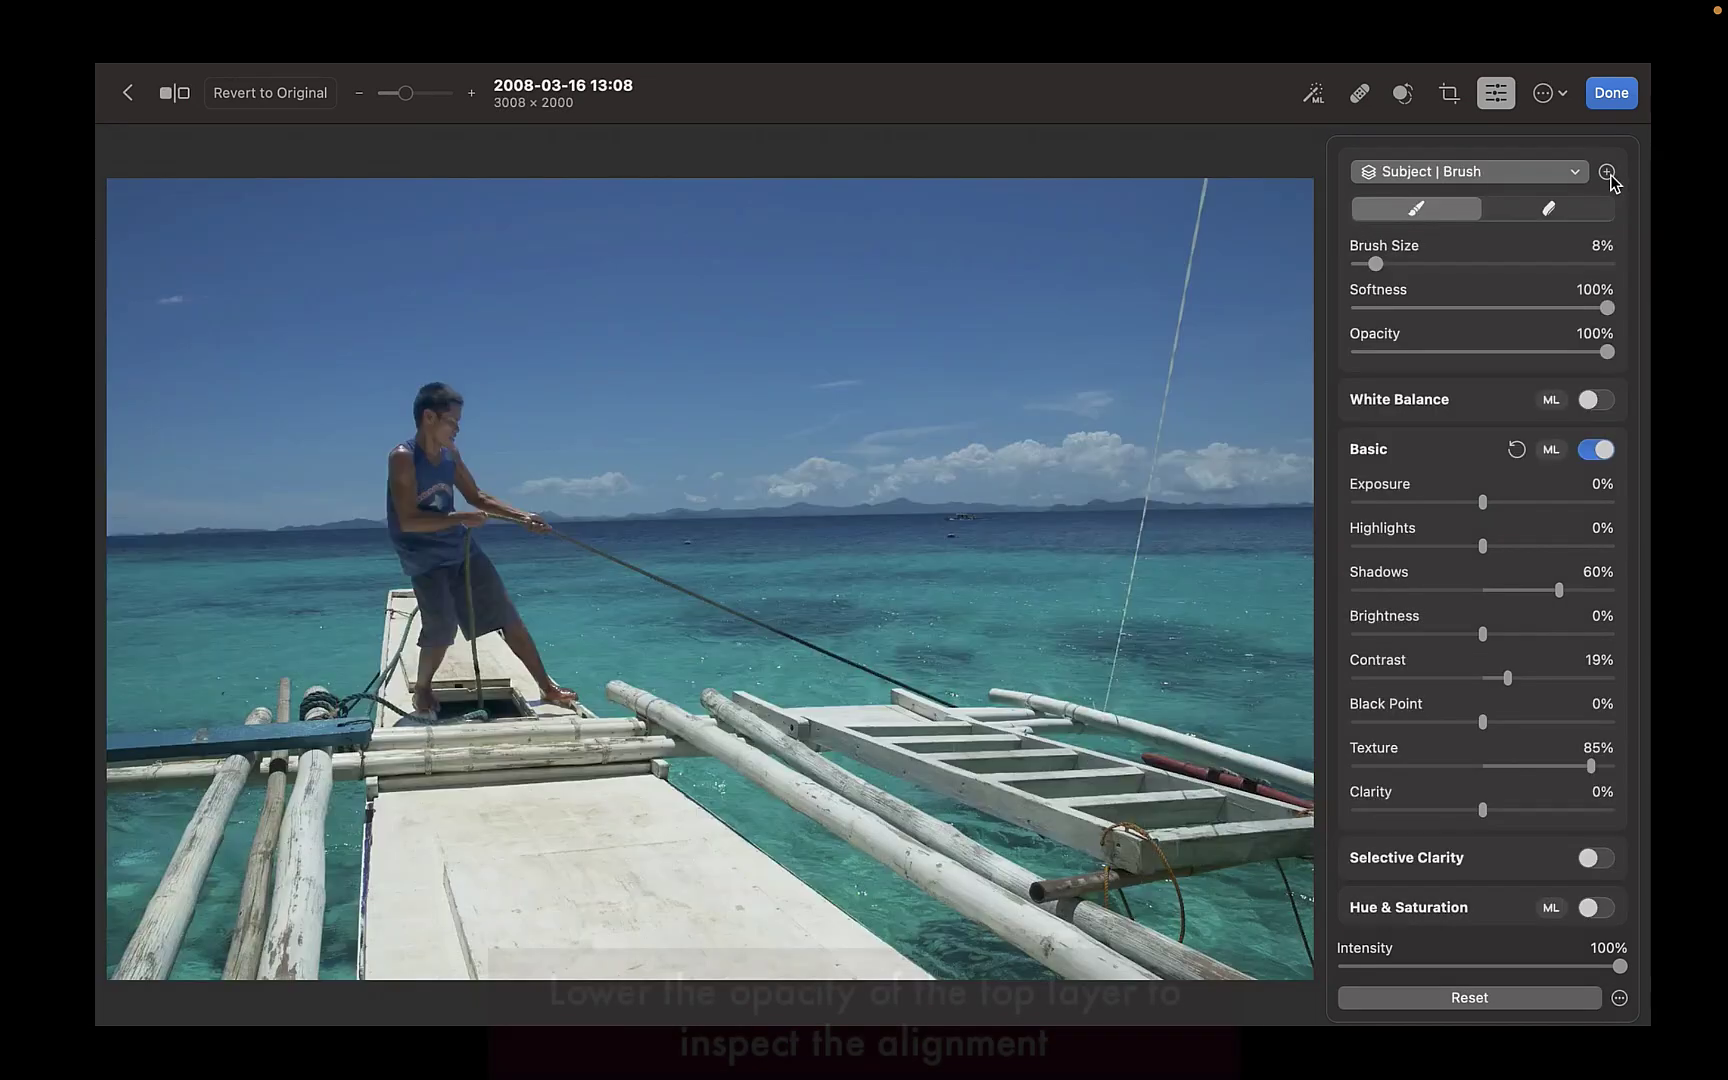
Add a Color Range mask sampled from the off-white boat deck and lower Highlights to -26%.
{"action": "left_click", "coordinate": [1607, 173]}
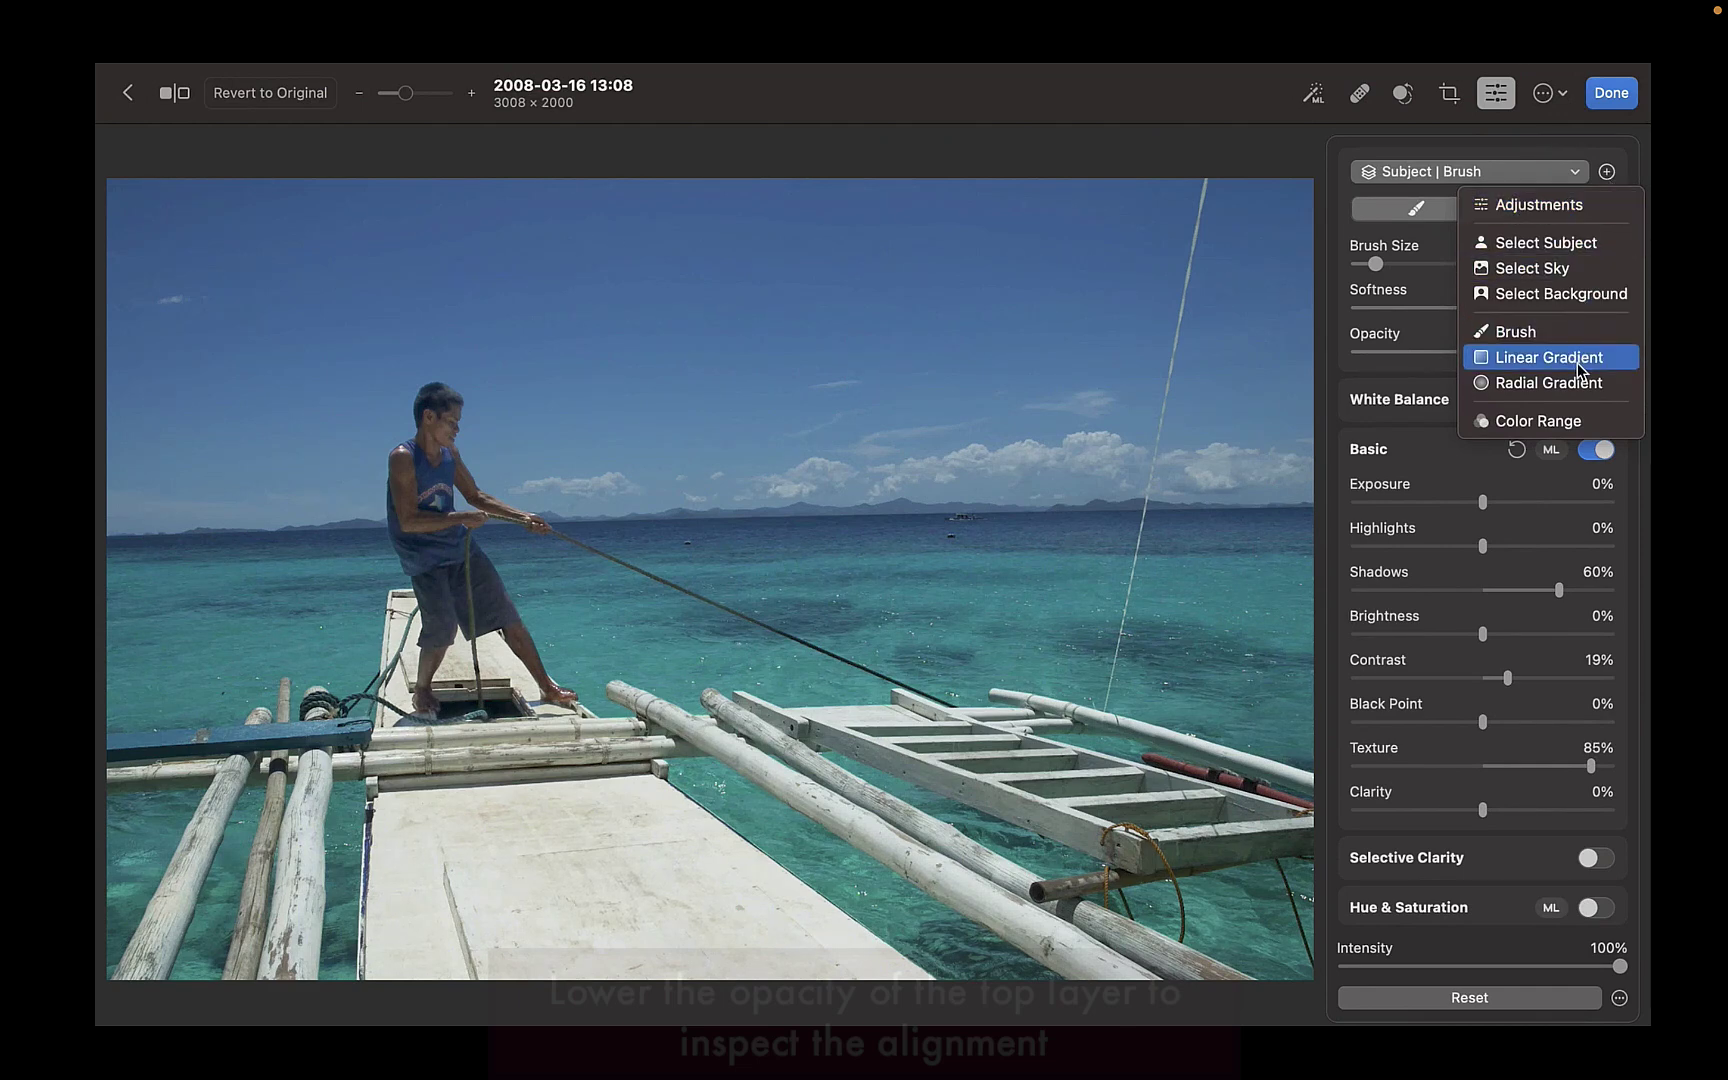
{"action": "left_click", "coordinate": [1540, 421]}
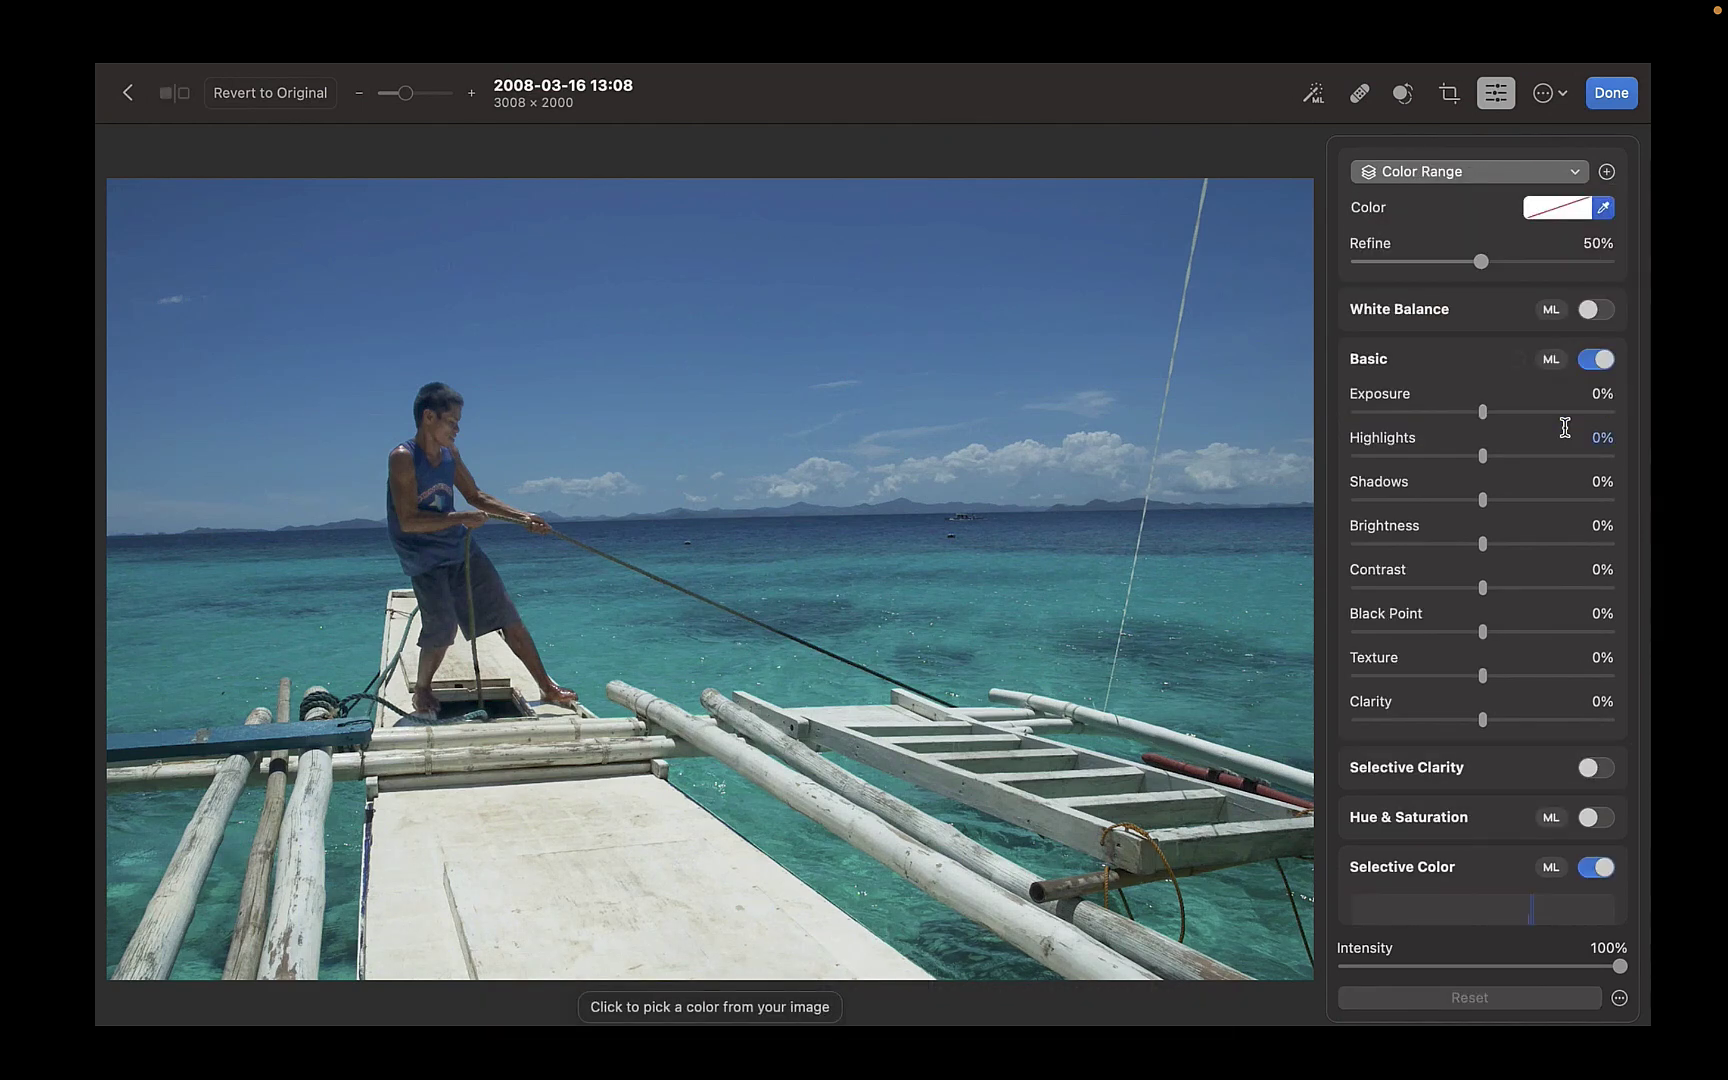
{"action": "left_click", "coordinate": [620, 870]}
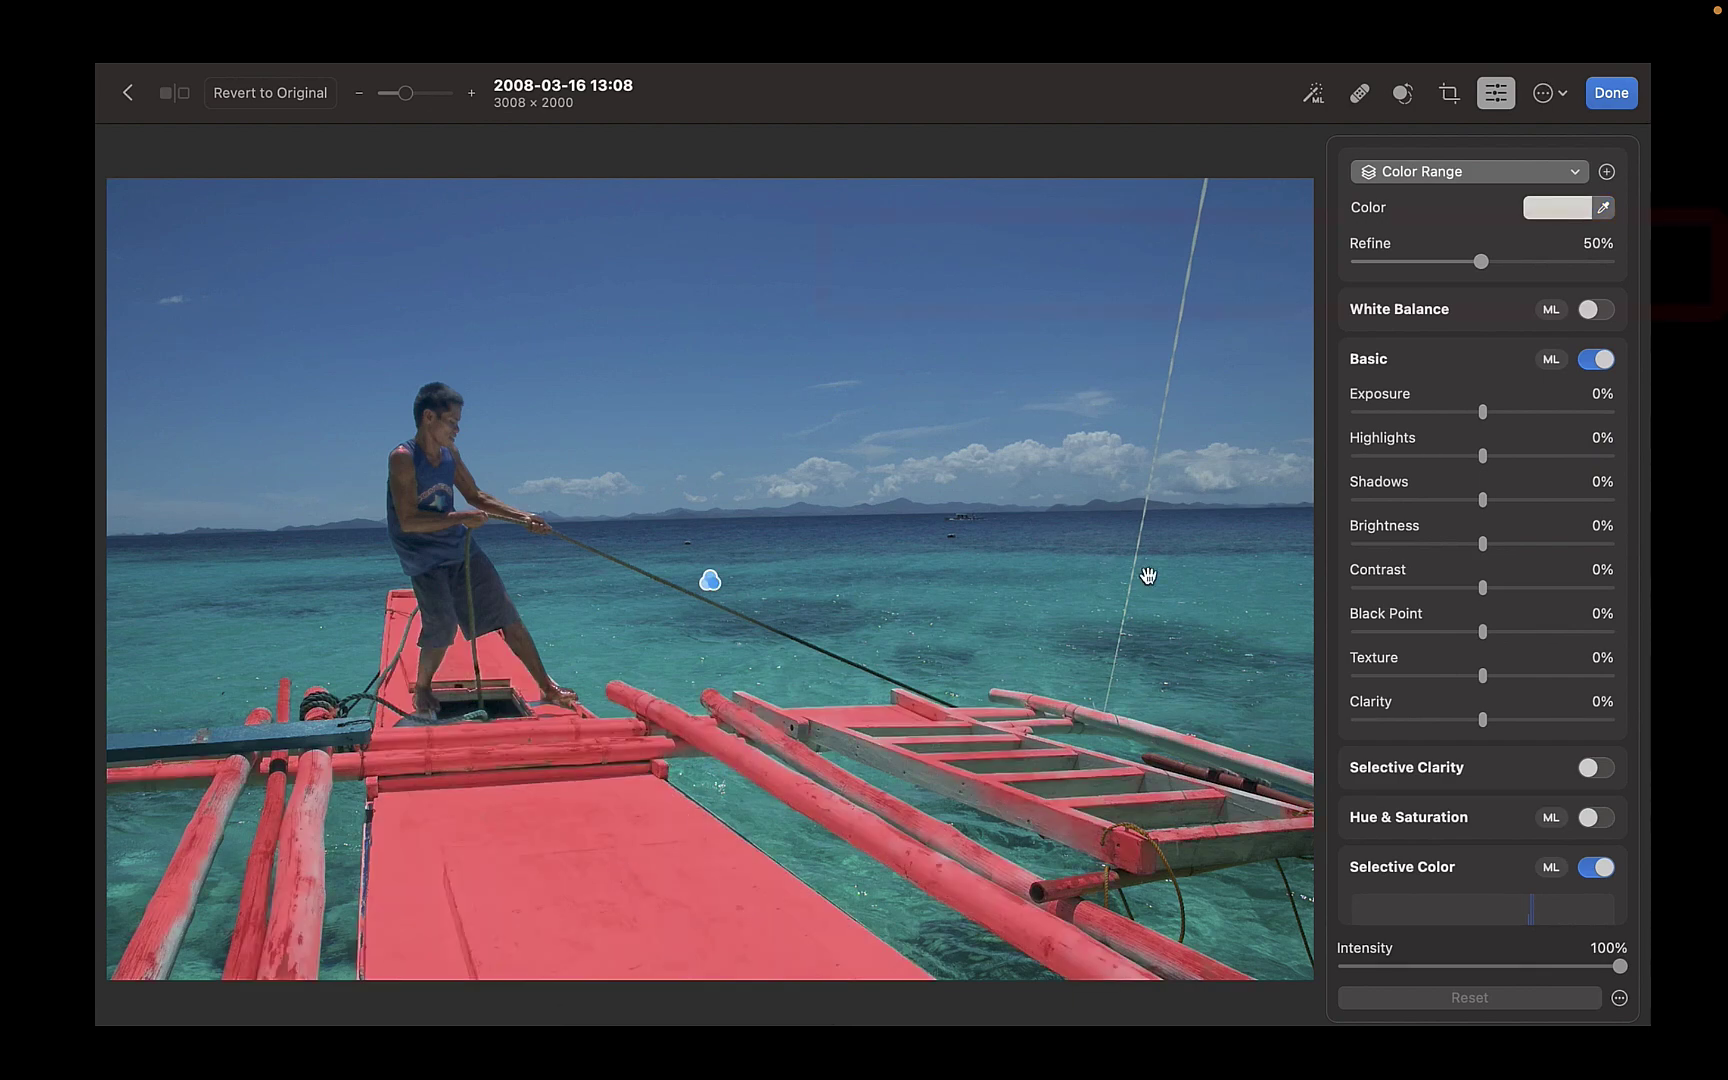
{"action": "mouse_move", "coordinate": [1480, 262]}
{"action": "left_mouse_down"}
{"action": "mouse_move", "coordinate": [1299, 298]}
{"action": "mouse_move", "coordinate": [1482, 284]}
{"action": "left_mouse_up"}
{"action": "mouse_move", "coordinate": [1482, 456]}
{"action": "left_mouse_down"}
{"action": "mouse_move", "coordinate": [1446, 456]}
{"action": "mouse_move", "coordinate": [1489, 456]}
{"action": "mouse_move", "coordinate": [1460, 463]}
{"action": "left_mouse_up"}
Add a mid-curve point to the Subject brush layer's RGB curve and nudge it slightly.
{"action": "scroll", "coordinate": [1457, 597], "scroll_direction": "down", "scroll_amount": 15}
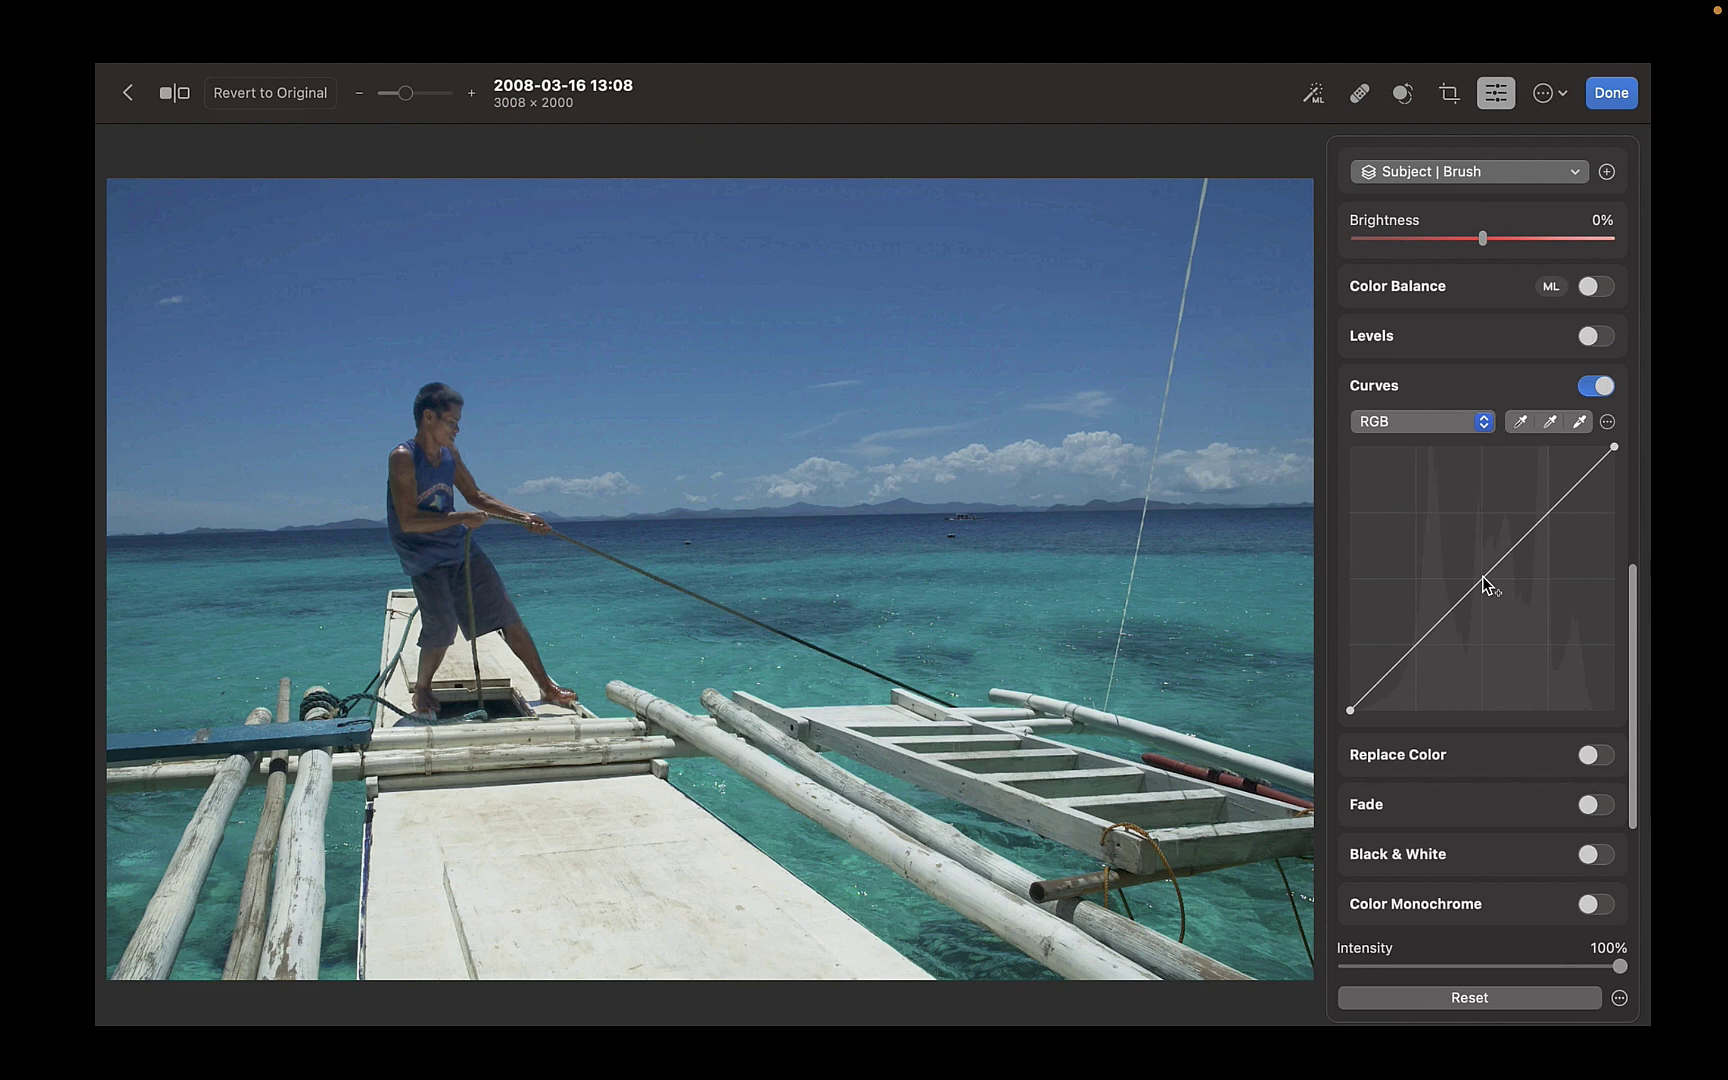
{"action": "left_click", "coordinate": [1482, 577]}
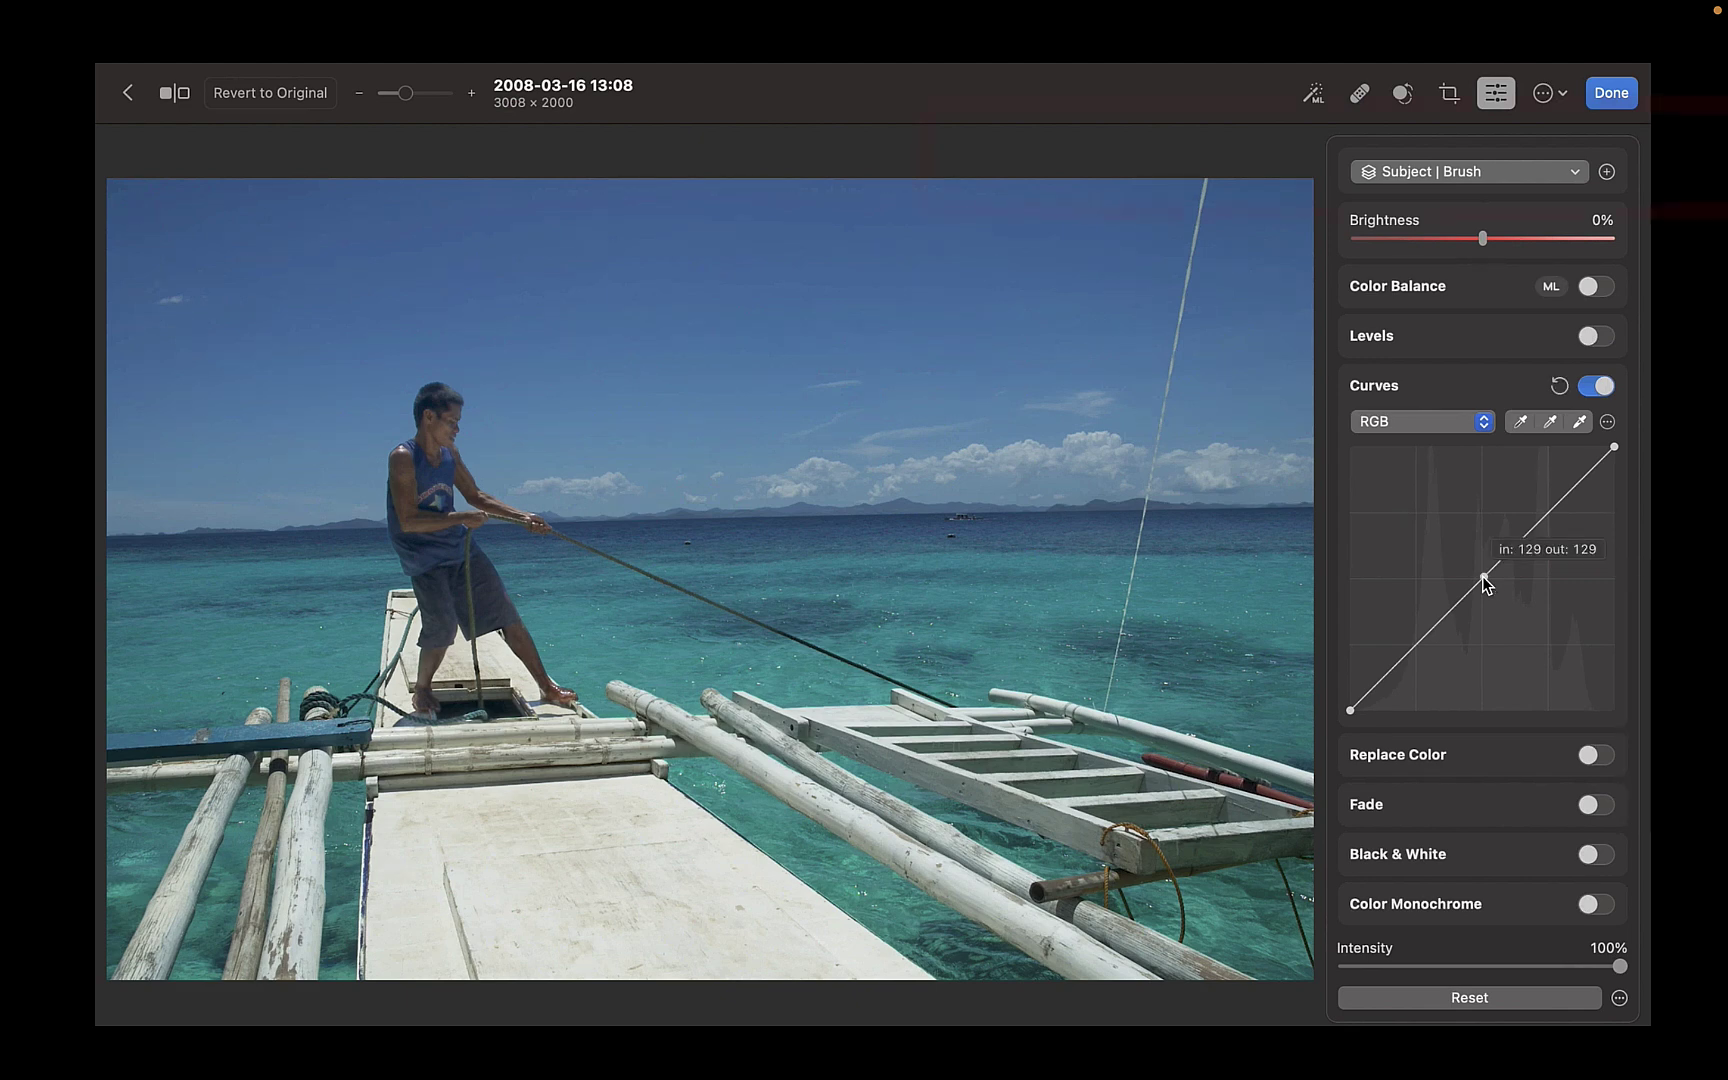
{"action": "mouse_move", "coordinate": [1482, 576]}
{"action": "left_mouse_down"}
{"action": "mouse_move", "coordinate": [1484, 591]}
{"action": "mouse_move", "coordinate": [1468, 582]}
{"action": "mouse_move", "coordinate": [1489, 602]}
{"action": "mouse_move", "coordinate": [1469, 594]}
{"action": "left_mouse_up"}
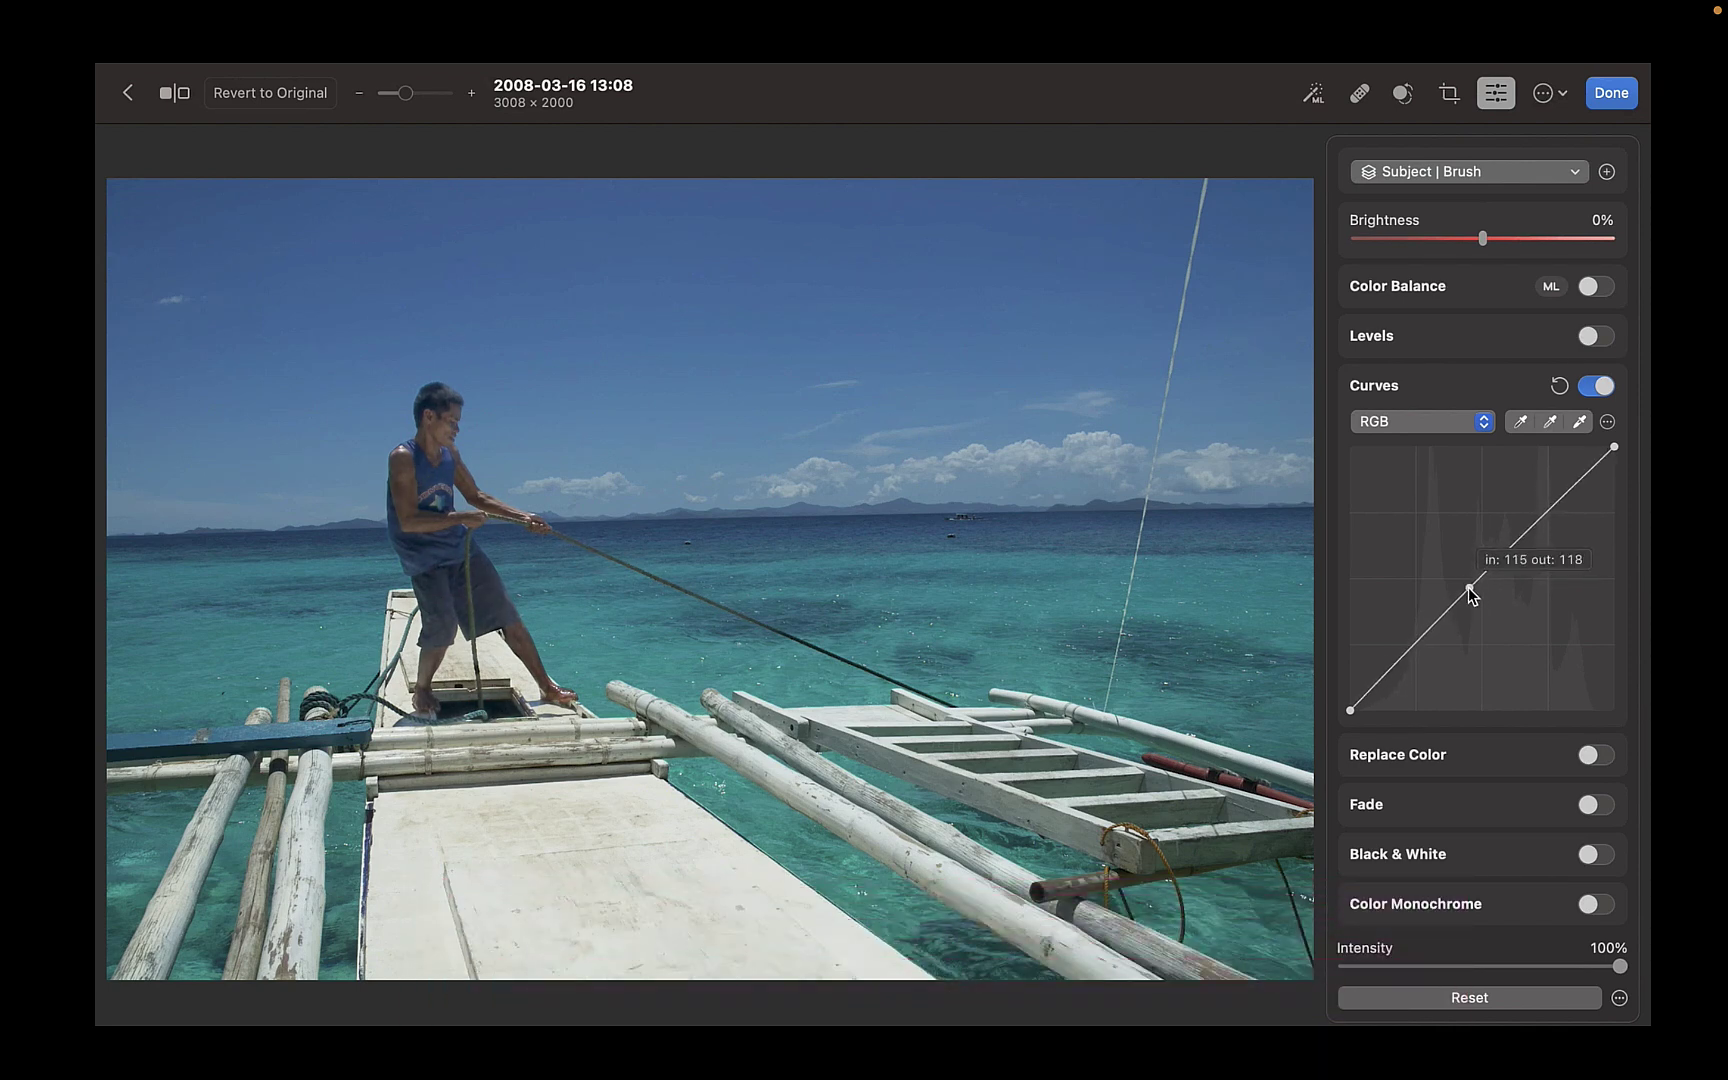
{"action": "scroll", "coordinate": [1578, 180], "scroll_direction": "up", "scroll_amount": 10}
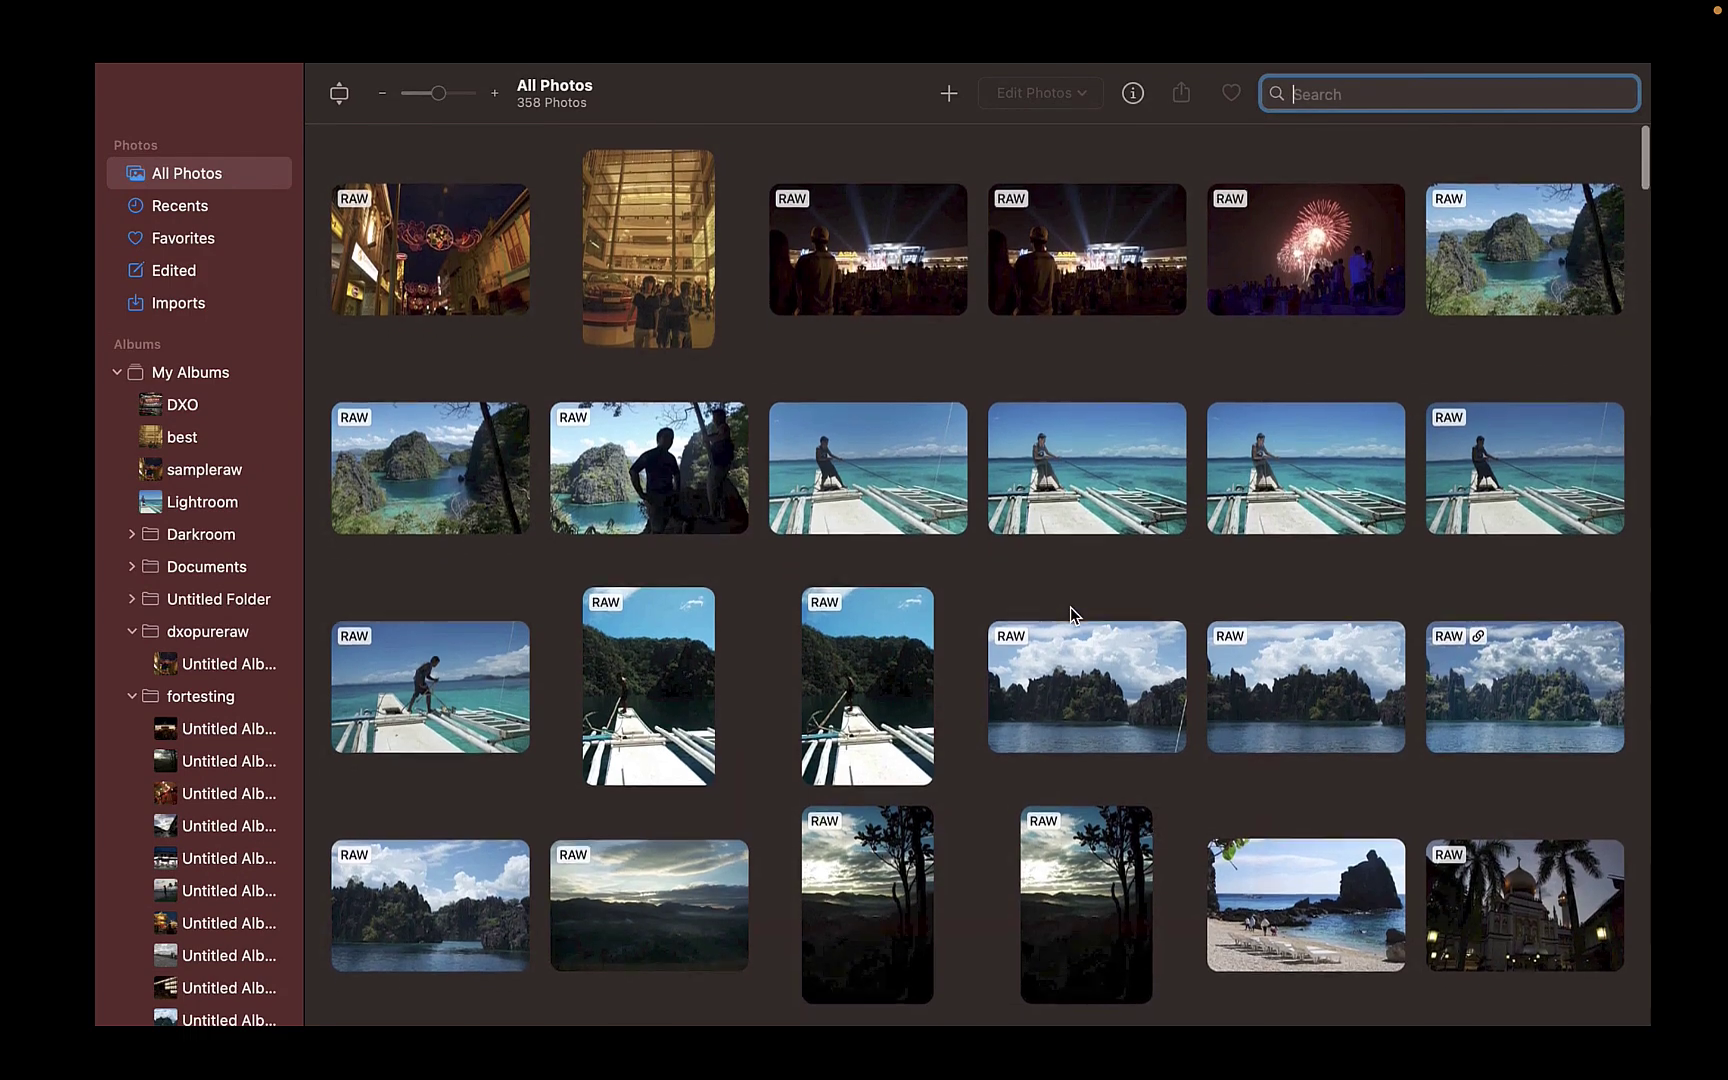
Show the Imports album as square thumbnails enlarged to three columns.
{"action": "scroll", "coordinate": [1071, 614], "scroll_direction": "down", "scroll_amount": 10}
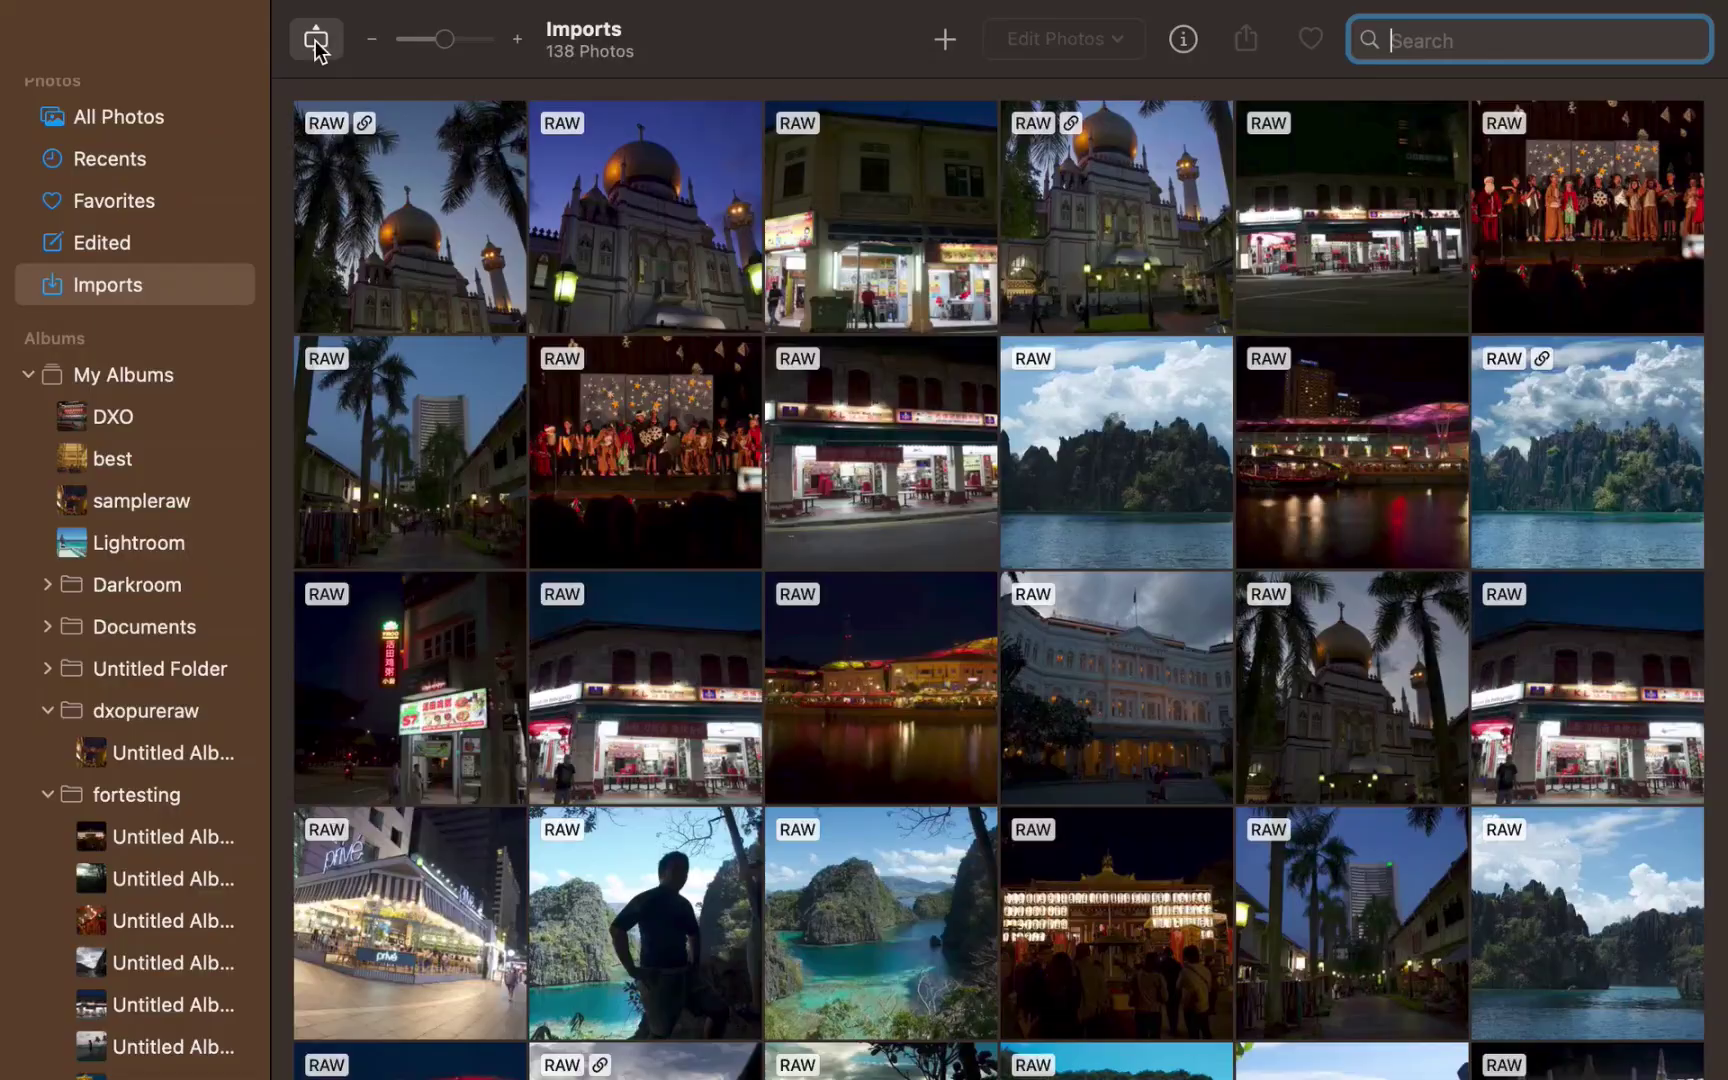
{"action": "left_click", "coordinate": [339, 93]}
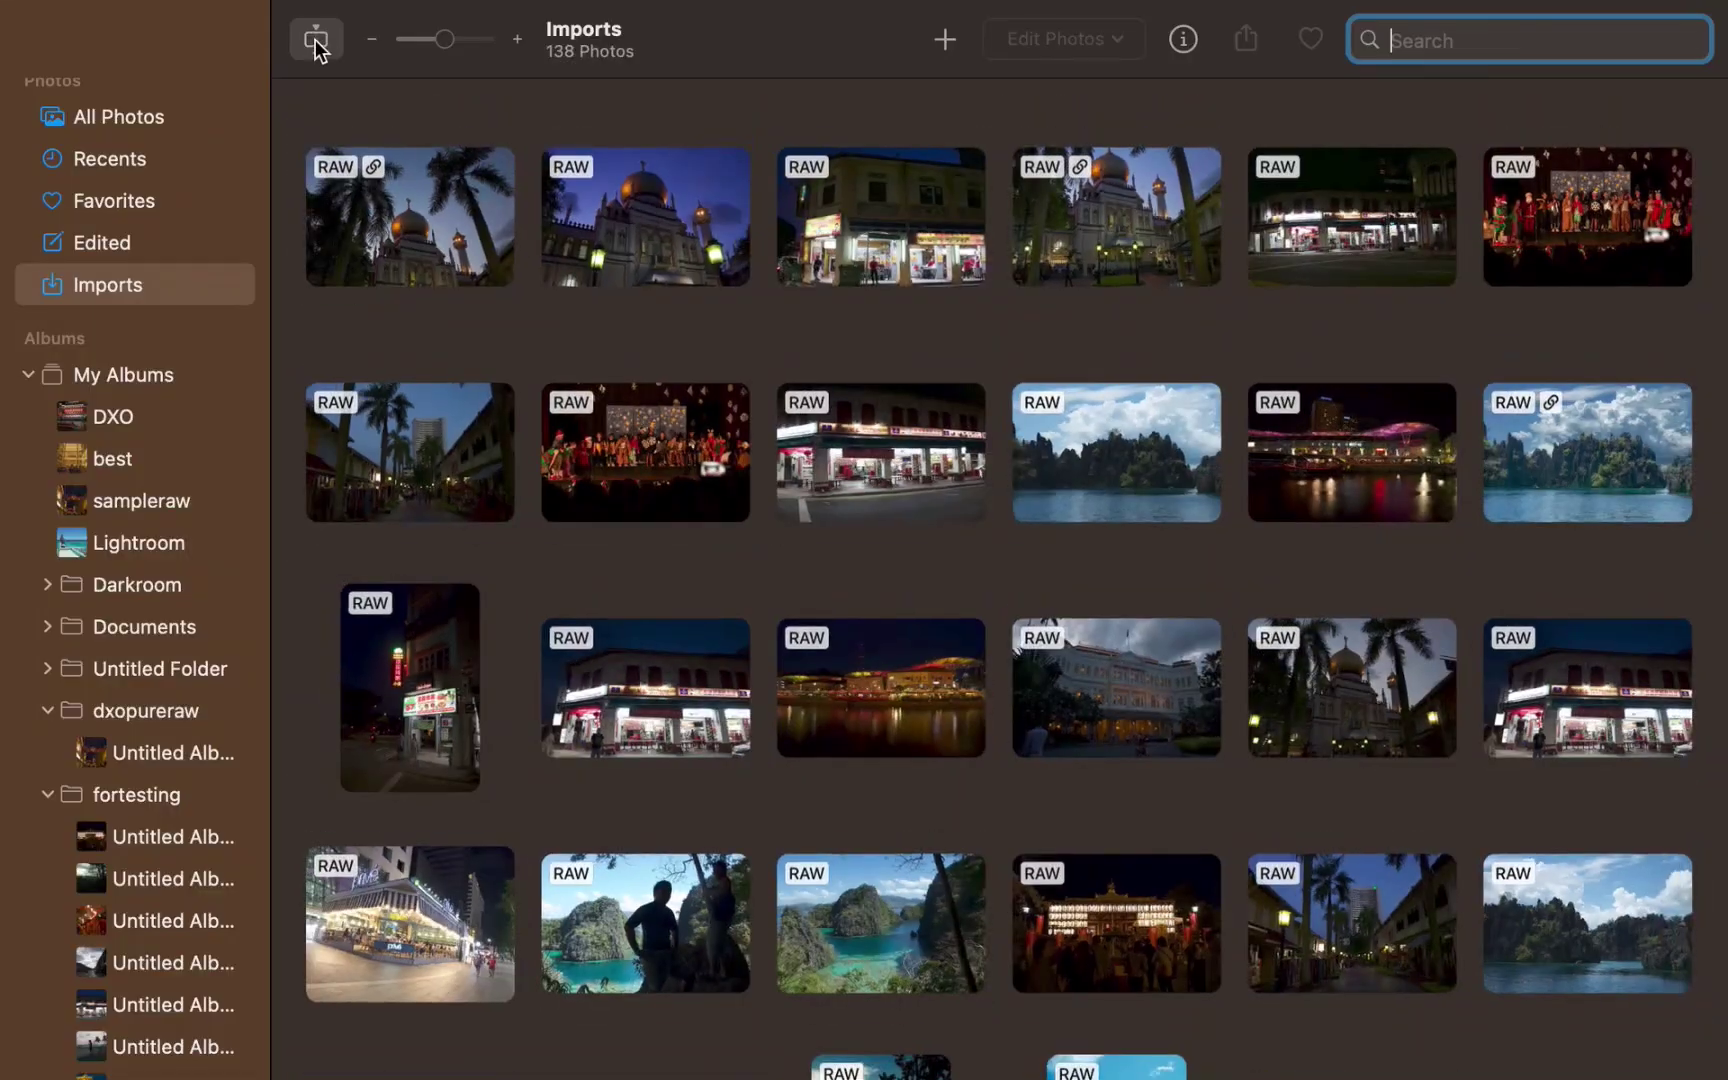
{"action": "left_click", "coordinate": [339, 93]}
{"action": "left_click", "coordinate": [315, 39]}
{"action": "left_click", "coordinate": [315, 39]}
{"action": "left_click", "coordinate": [315, 39]}
{"action": "left_click", "coordinate": [315, 39]}
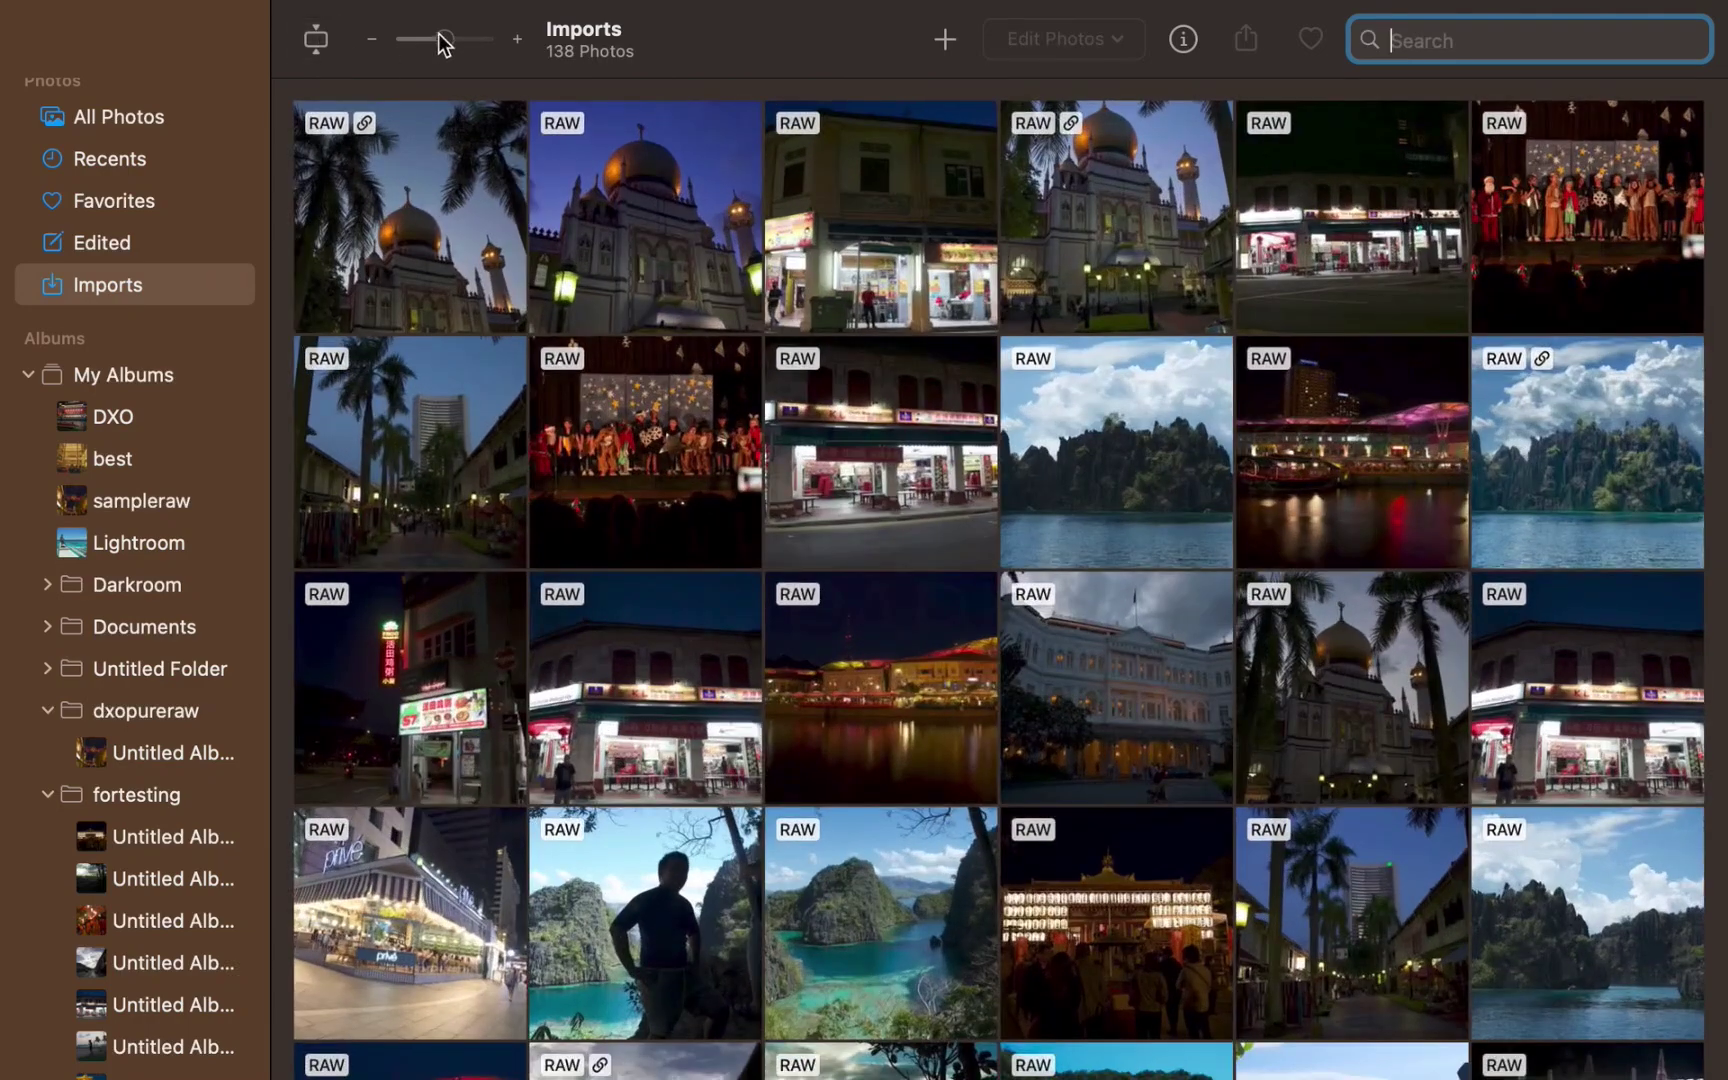
{"action": "mouse_move", "coordinate": [442, 40]}
{"action": "left_mouse_down"}
{"action": "mouse_move", "coordinate": [472, 45]}
{"action": "mouse_move", "coordinate": [414, 57]}
{"action": "mouse_move", "coordinate": [463, 57]}
{"action": "left_mouse_up"}
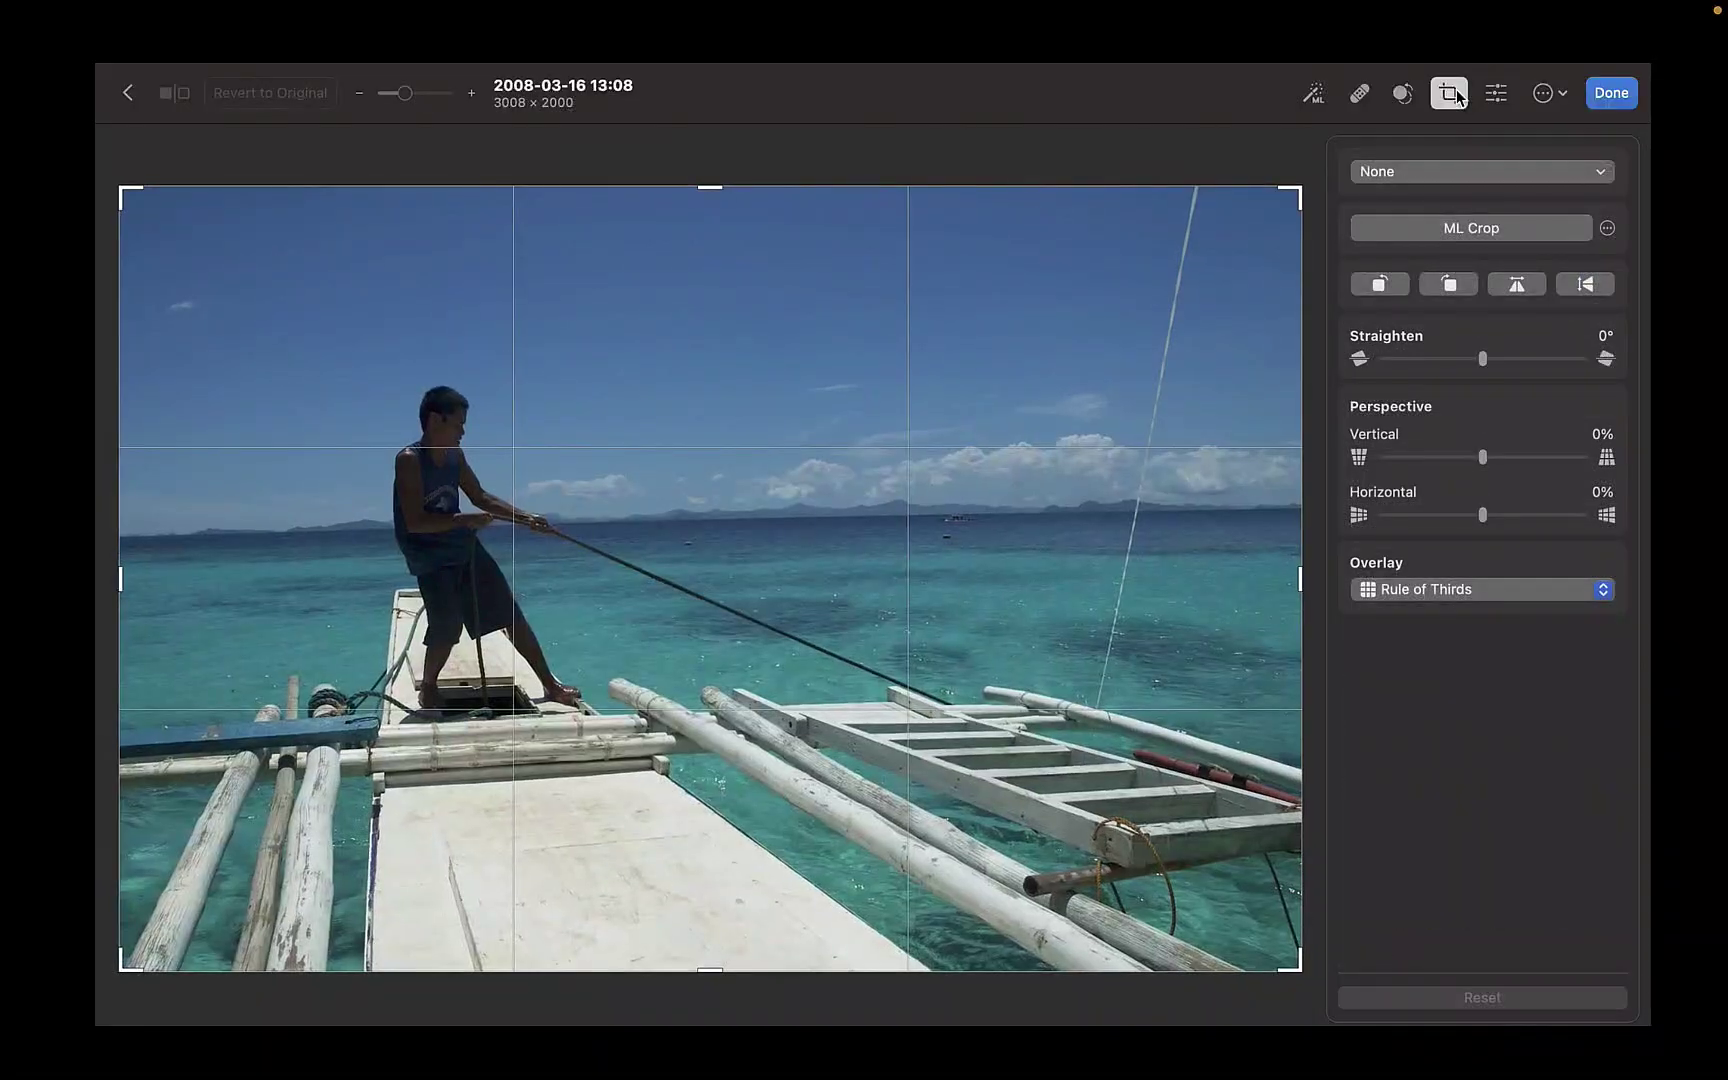
Exit cropping on the boat photo and close the editor back to the library.
{"action": "left_click", "coordinate": [1449, 93]}
{"action": "left_click", "coordinate": [1490, 93]}
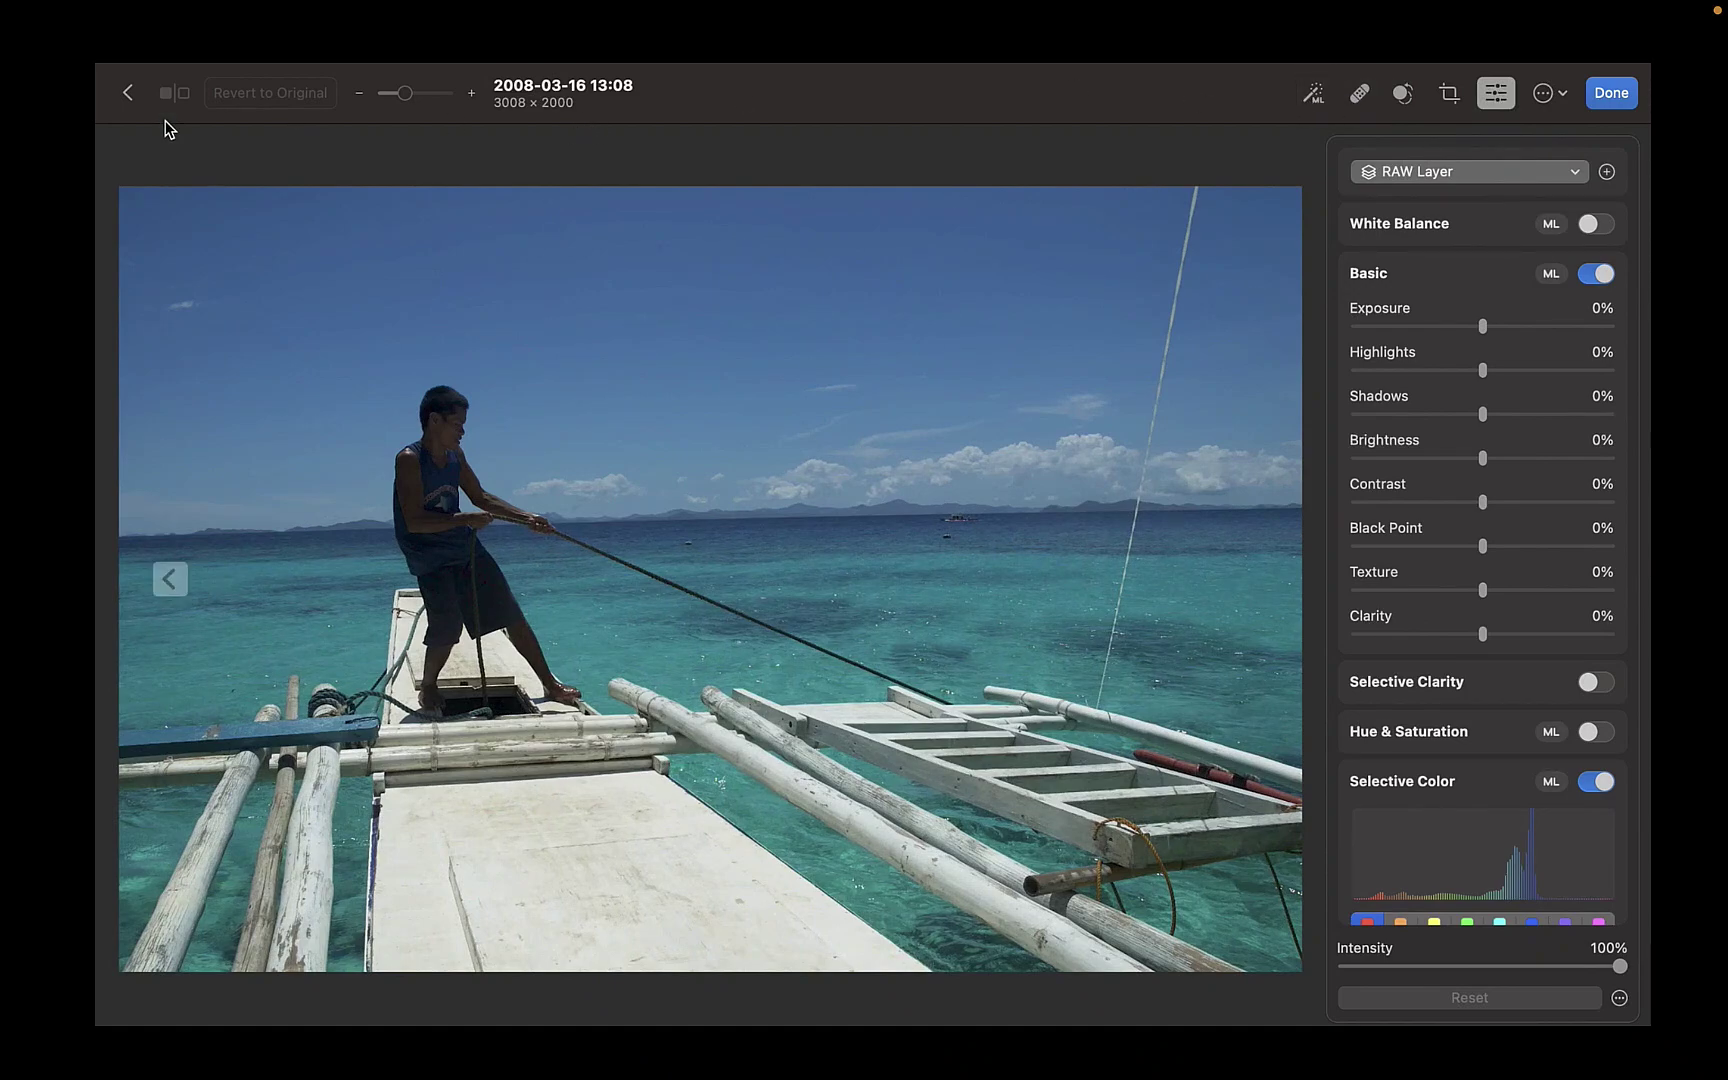
{"action": "left_click", "coordinate": [130, 94]}
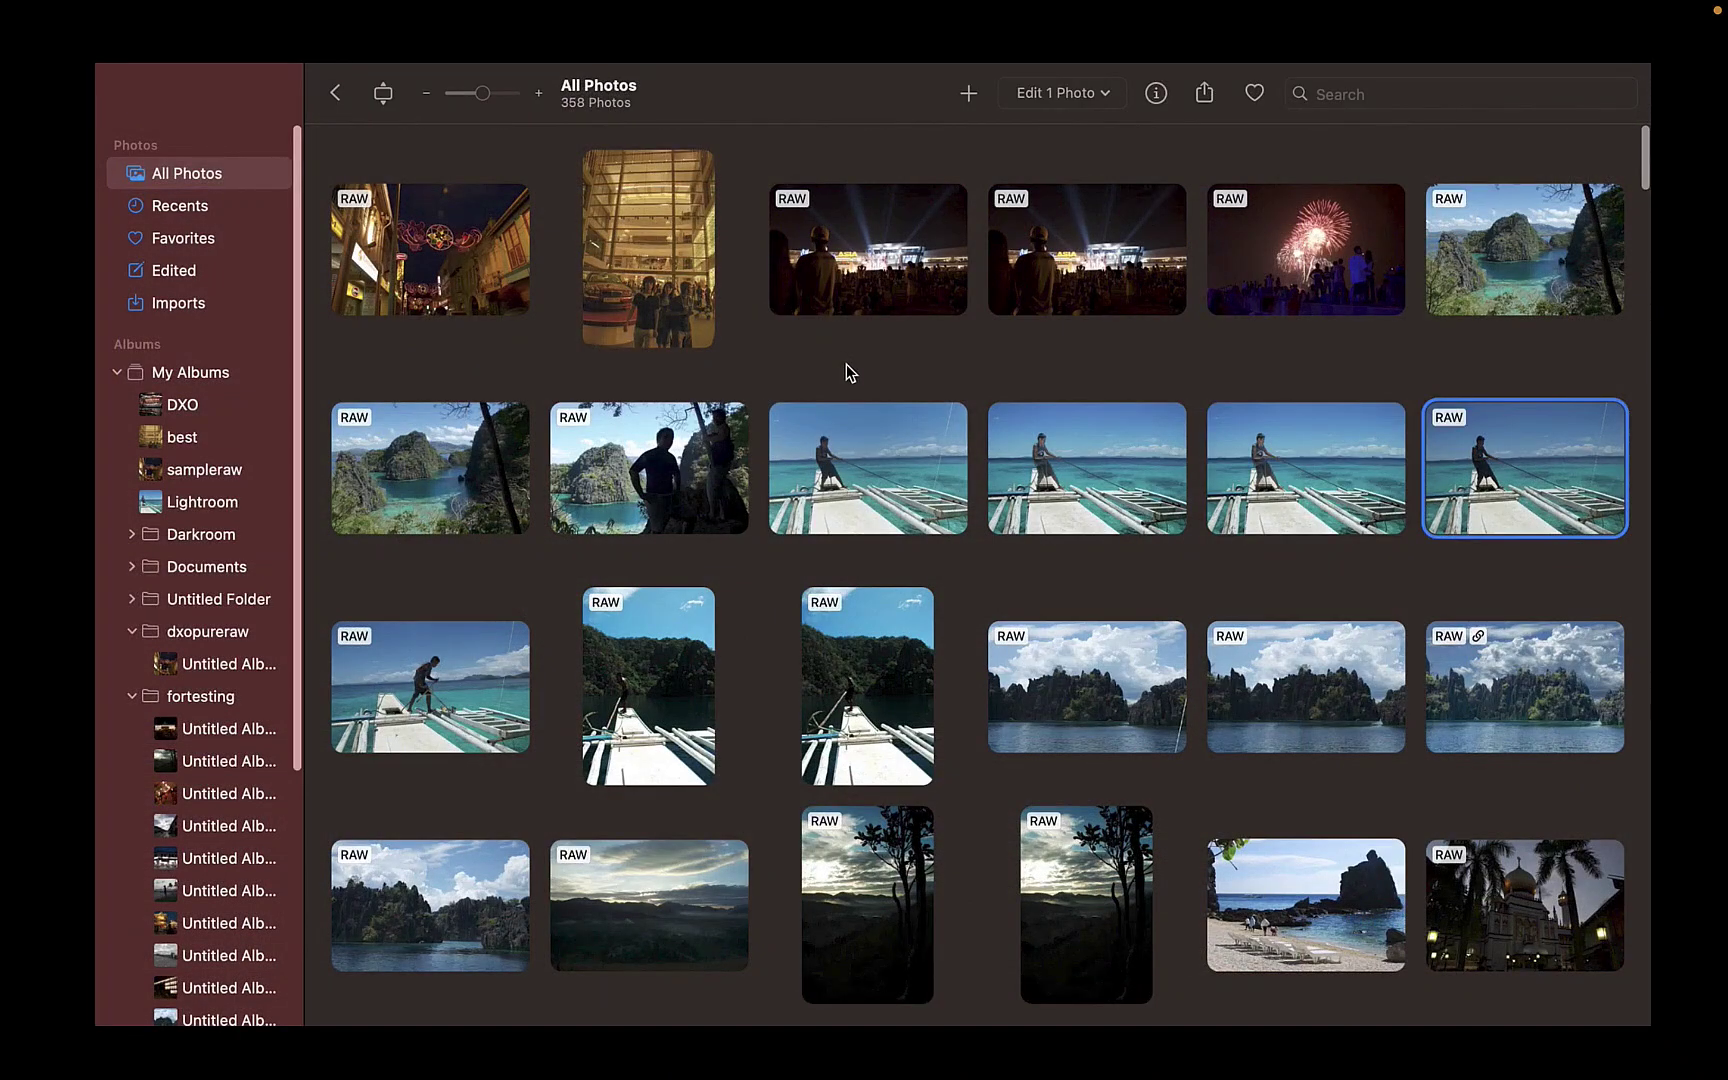
Open and close the night river photo, then open the karst cliff photo.
{"action": "scroll", "coordinate": [846, 364], "scroll_direction": "down", "scroll_amount": 4}
{"action": "scroll", "coordinate": [847, 368], "scroll_direction": "down", "scroll_amount": 8}
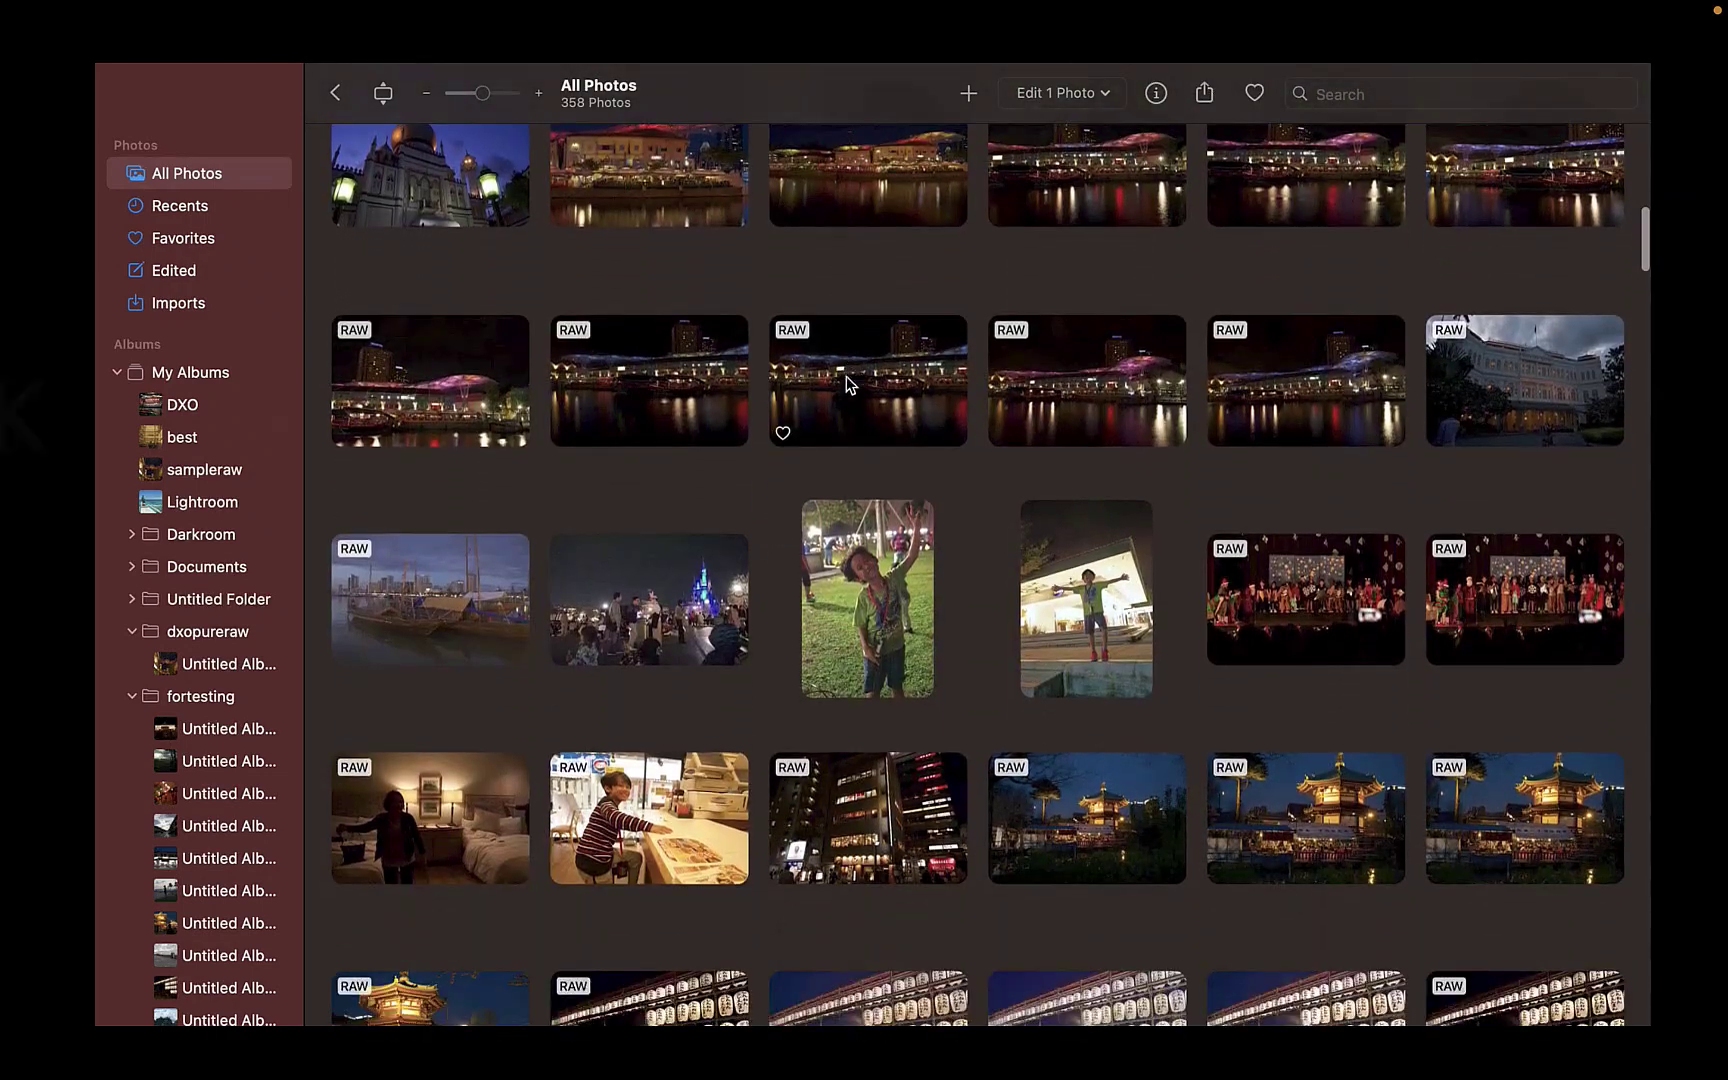
{"action": "left_click", "coordinate": [845, 392]}
{"action": "key", "text": "Return"}
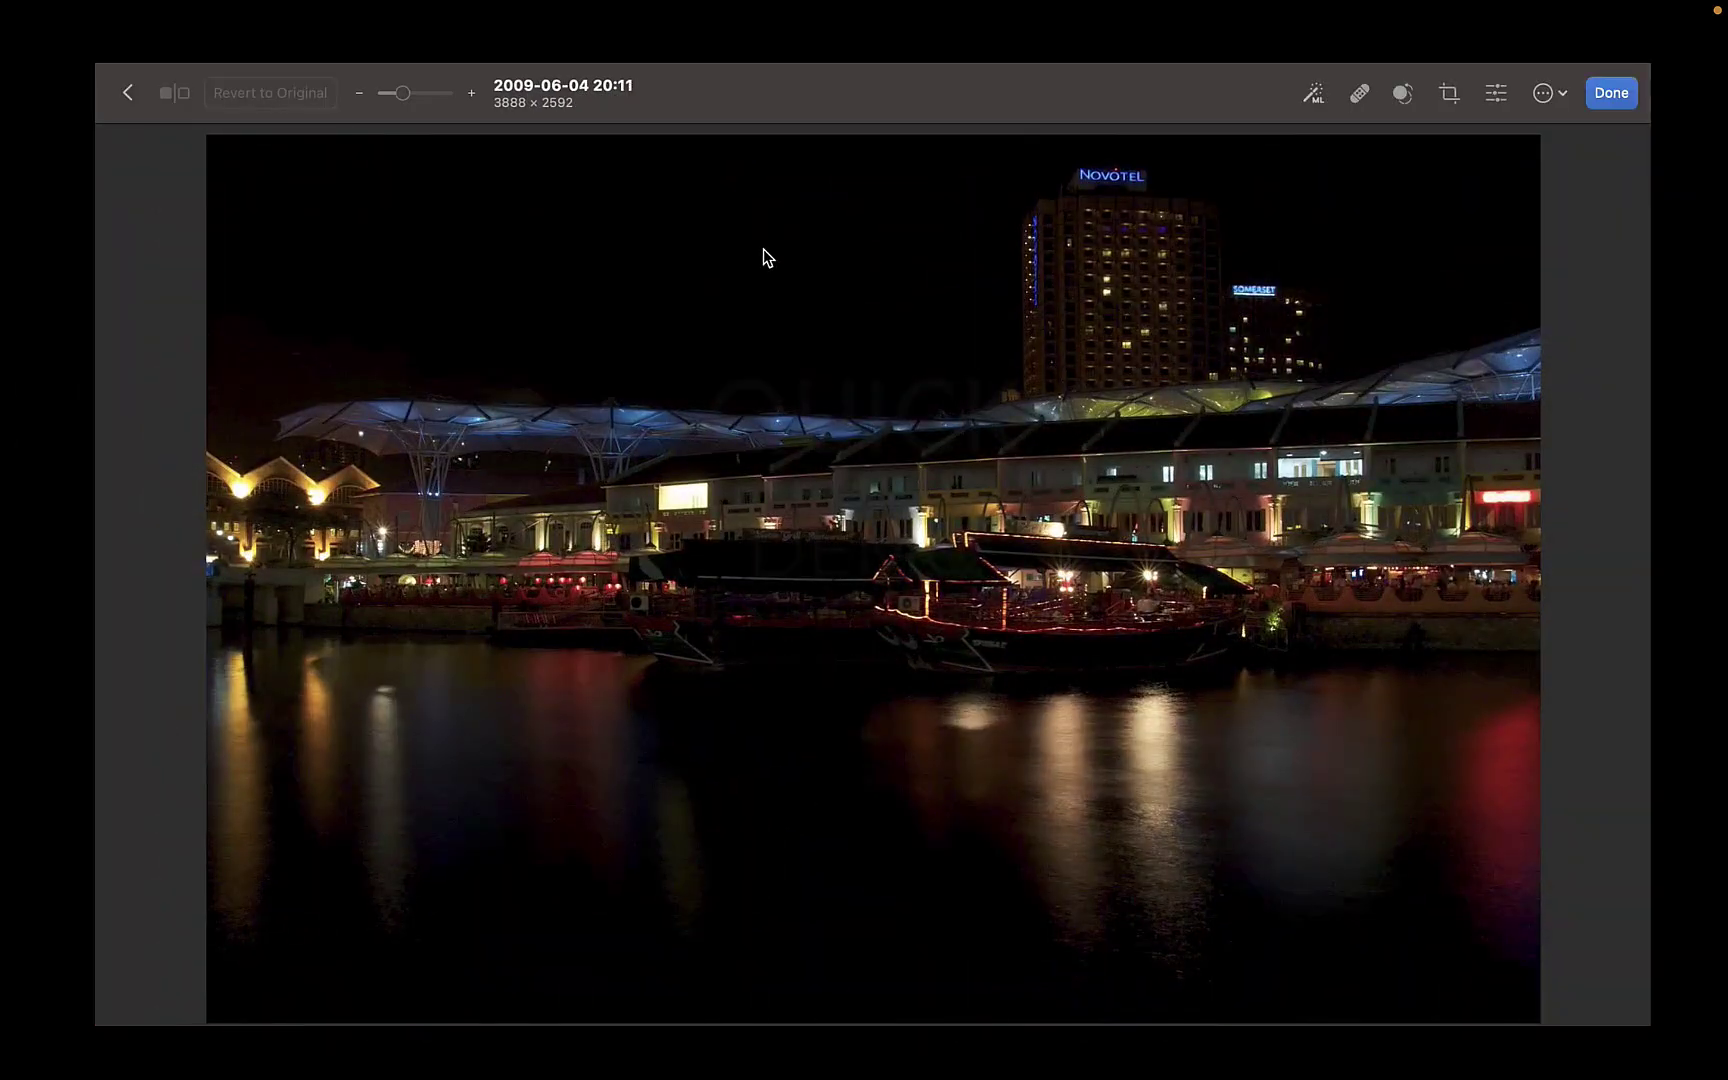
{"action": "left_click", "coordinate": [128, 92]}
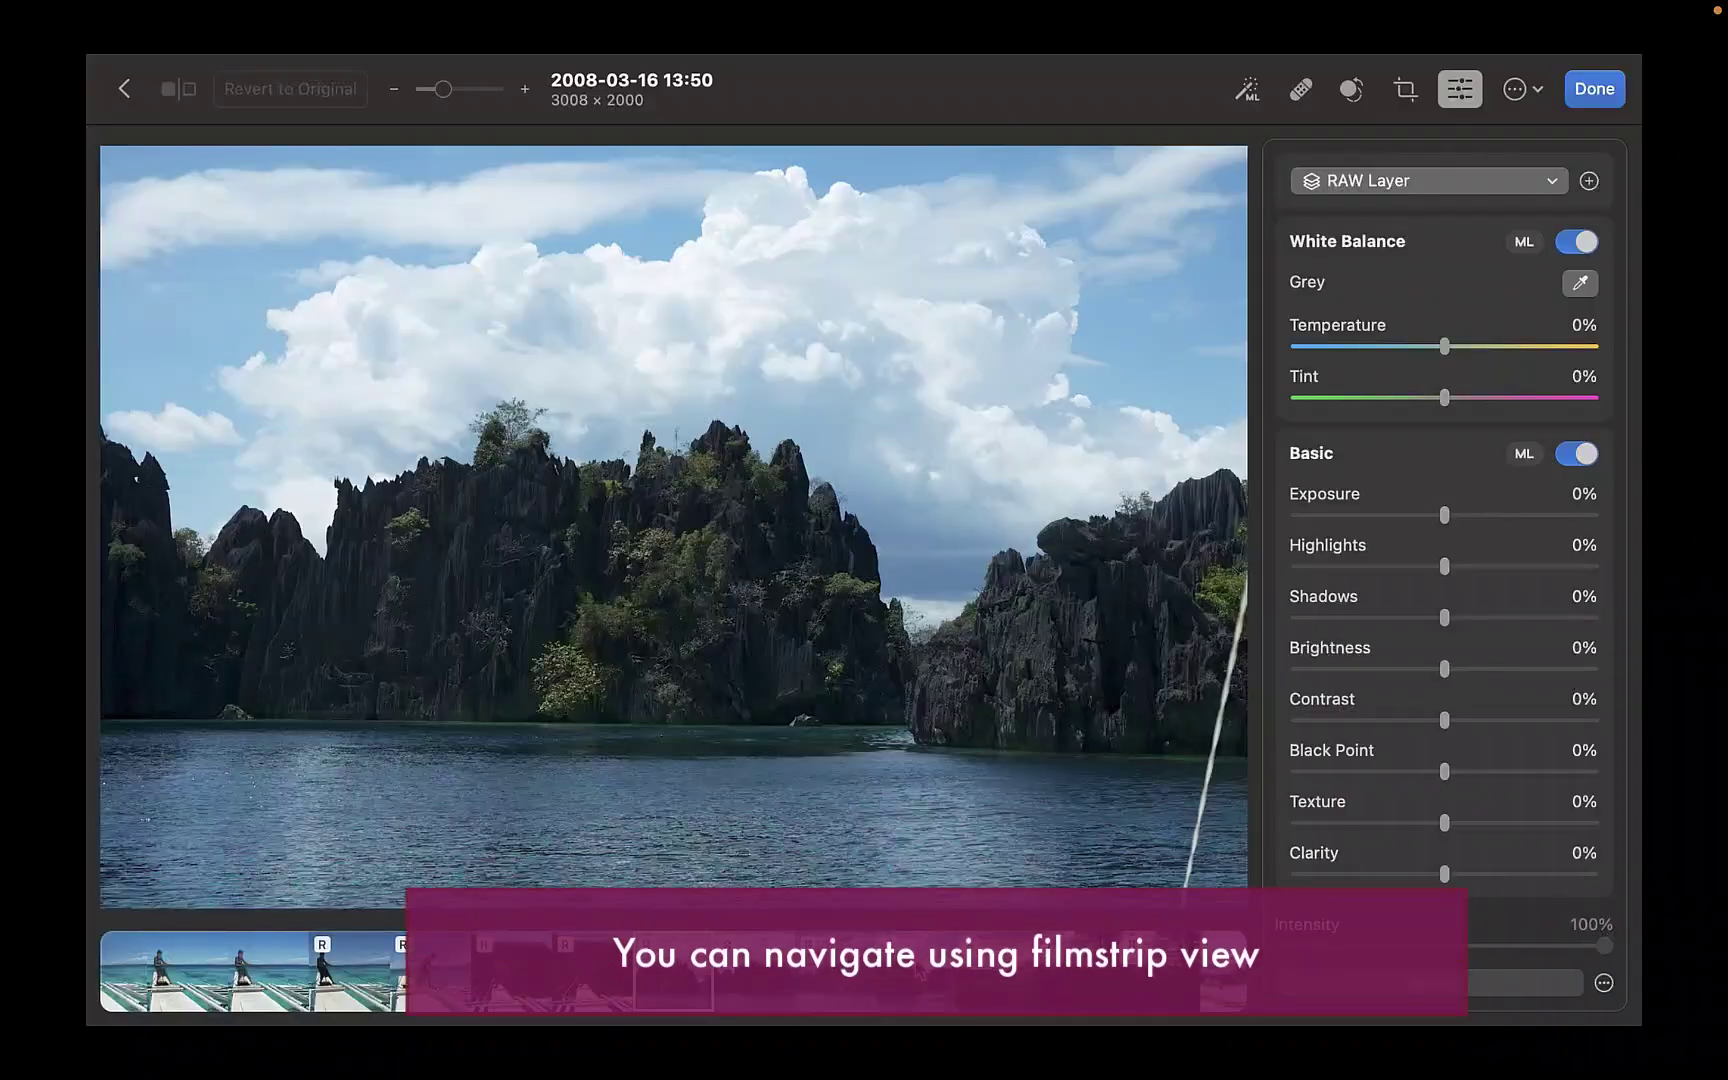
{"action": "left_click", "coordinate": [752, 975]}
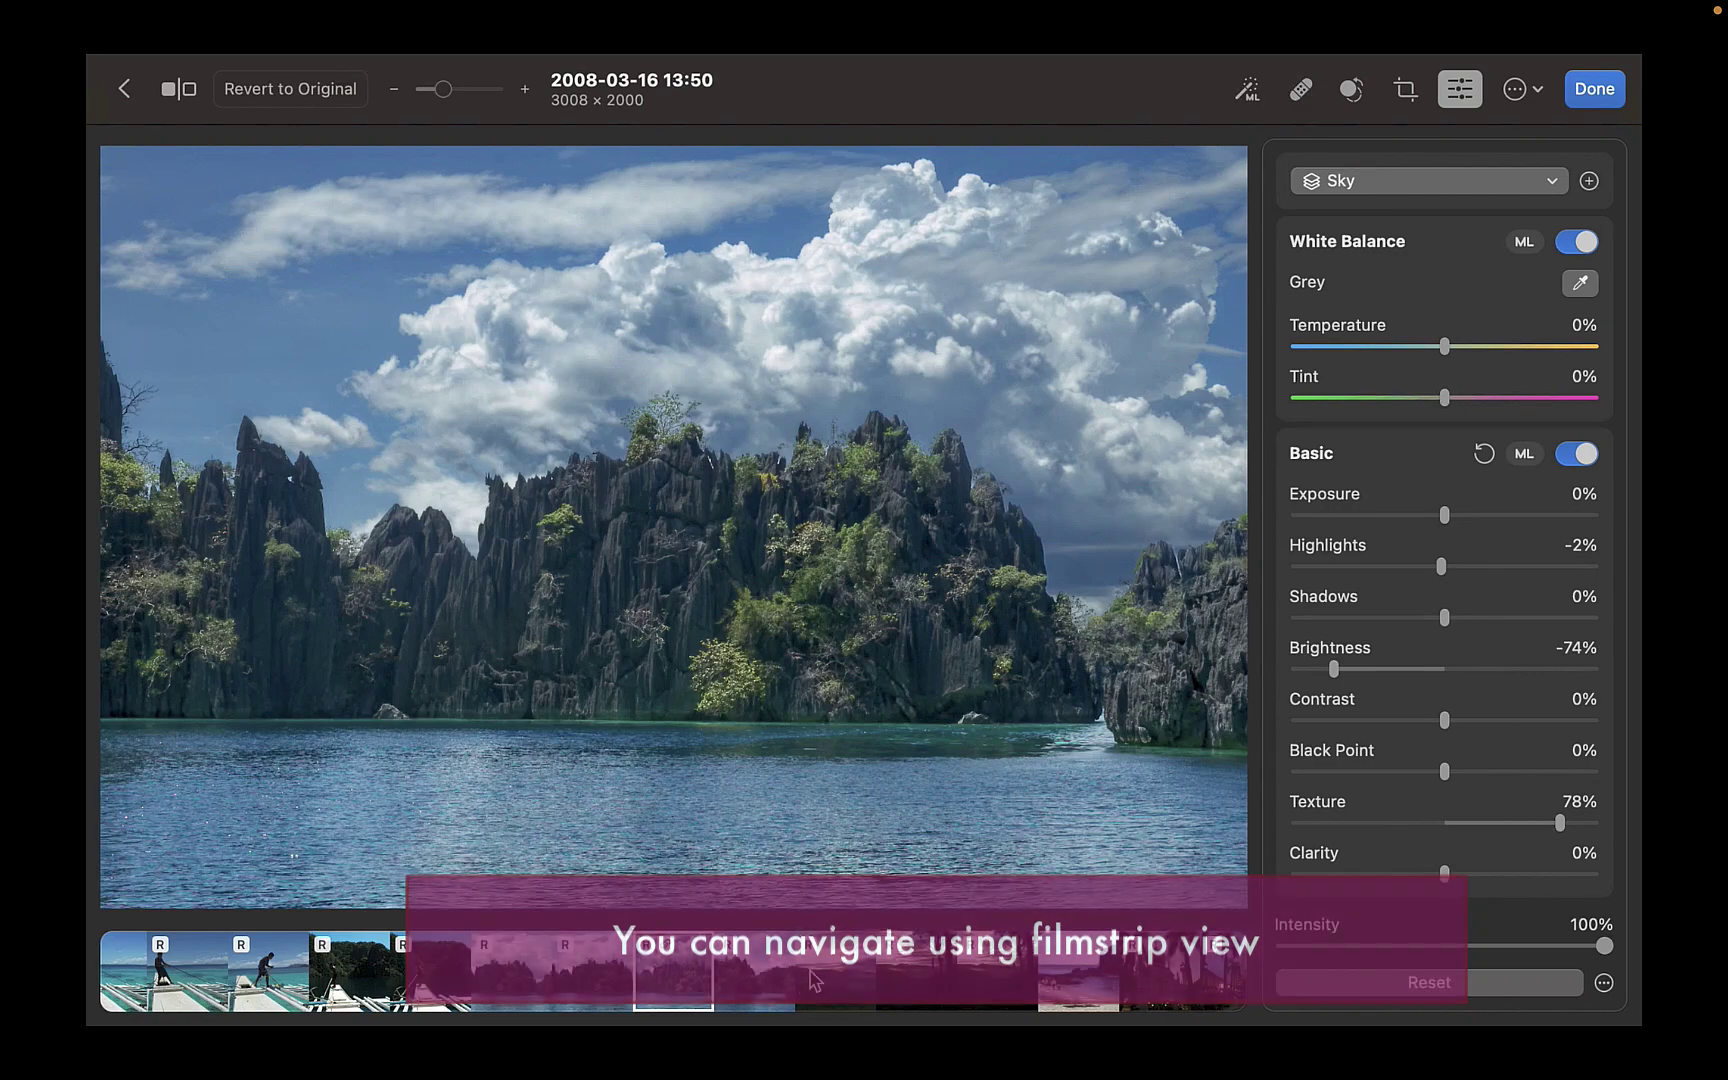
Step through the filmstrip photos and return to the All Photos grid.
{"action": "left_click", "coordinate": [815, 980]}
{"action": "left_click", "coordinate": [845, 980]}
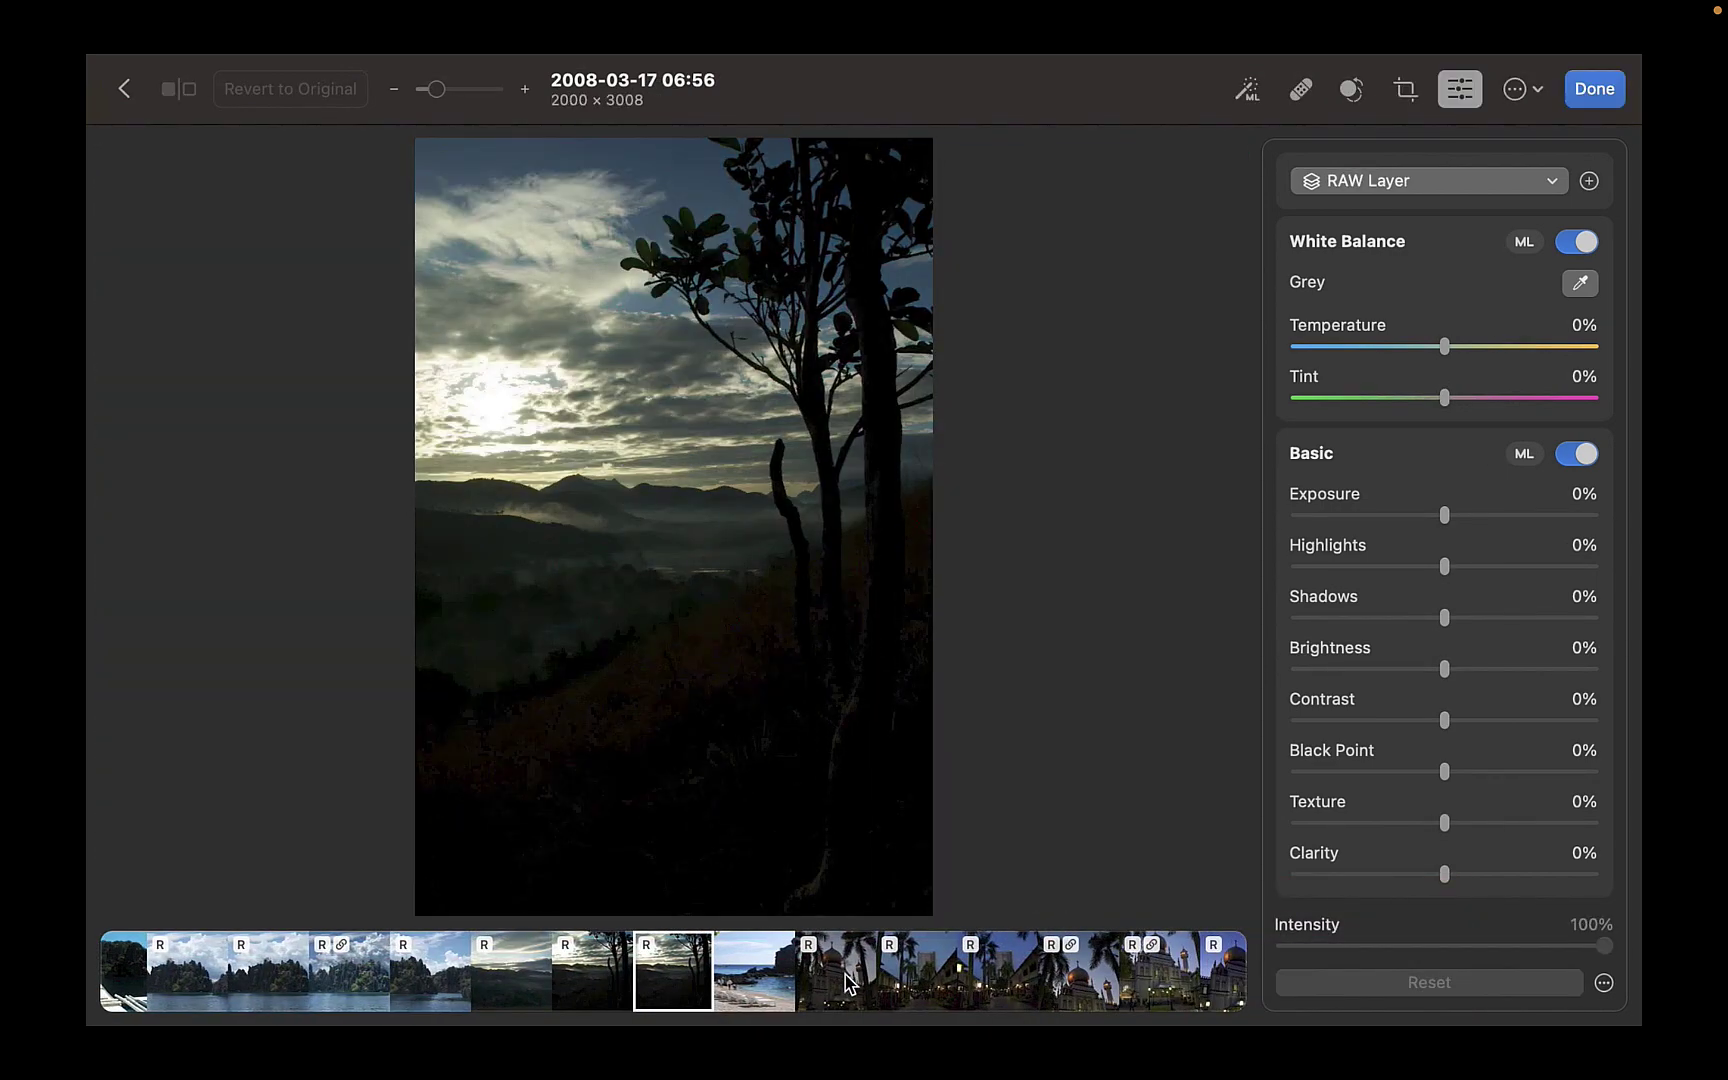
{"action": "left_click", "coordinate": [845, 980]}
Search the library for 'nef', then clear the search to show all 359 photos.
{"action": "left_click", "coordinate": [1594, 88]}
{"action": "left_click", "coordinate": [1440, 85]}
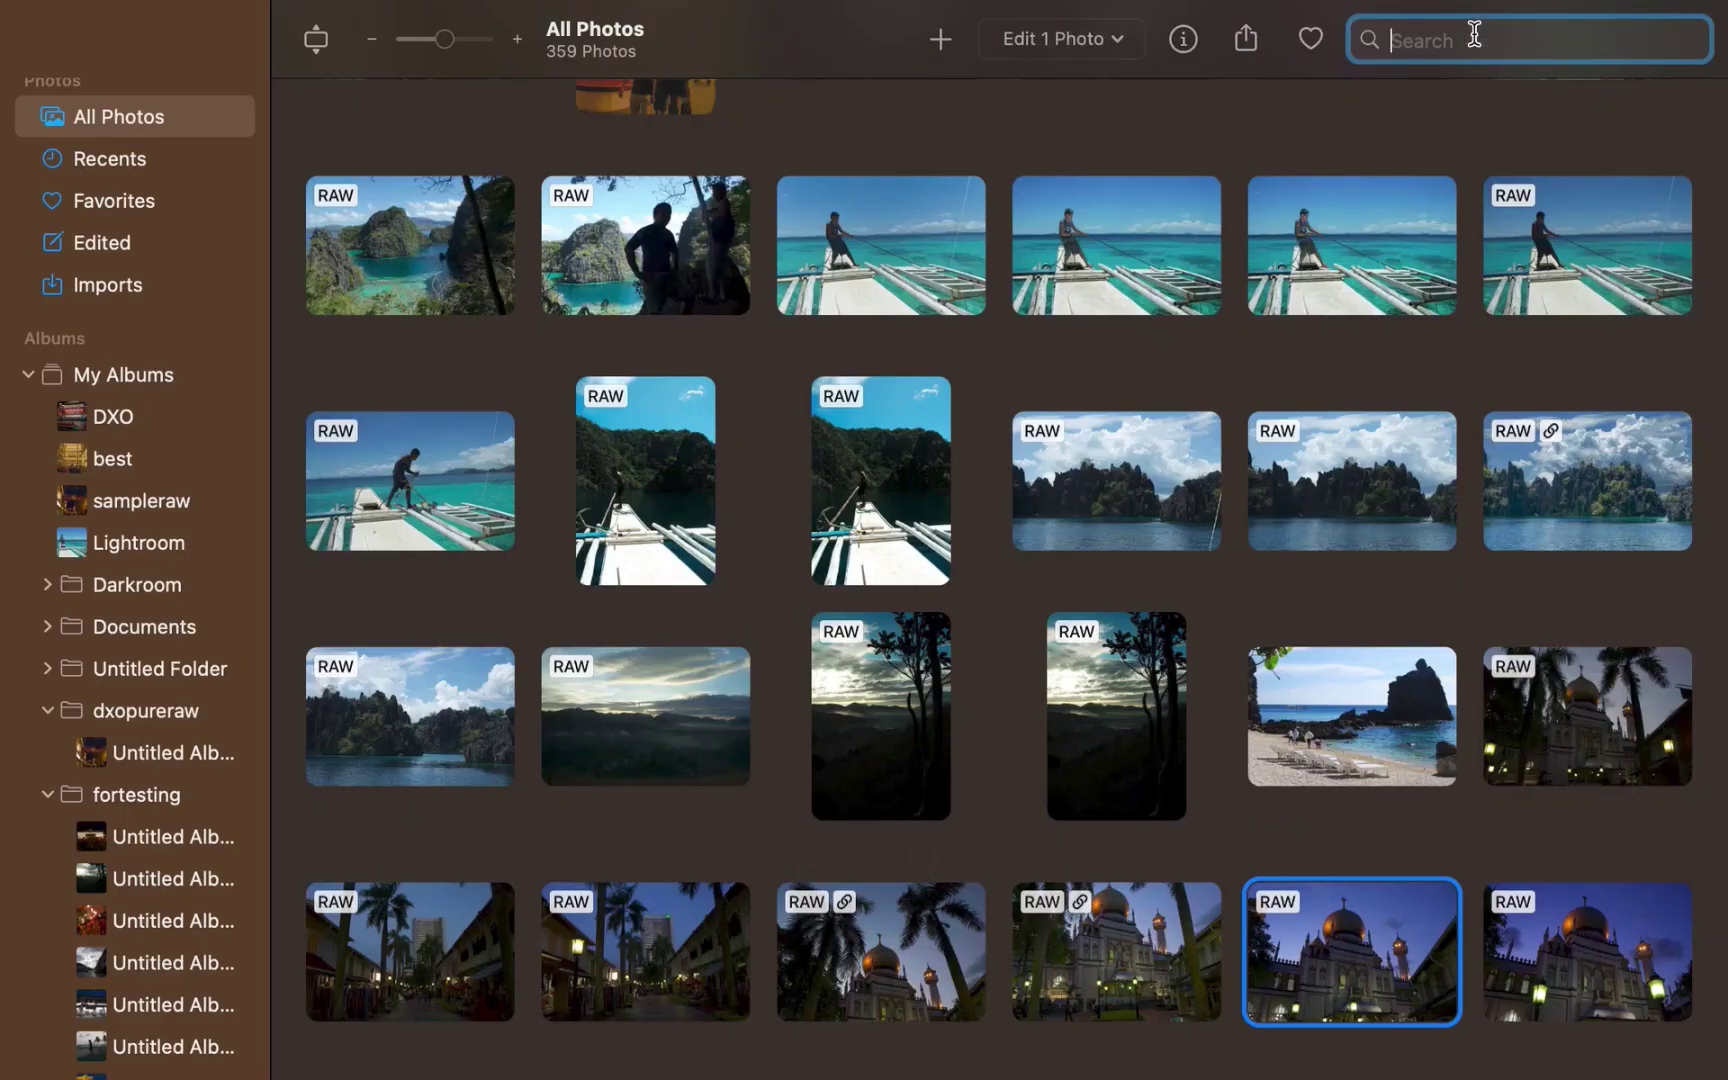
{"action": "type", "text": "nef"}
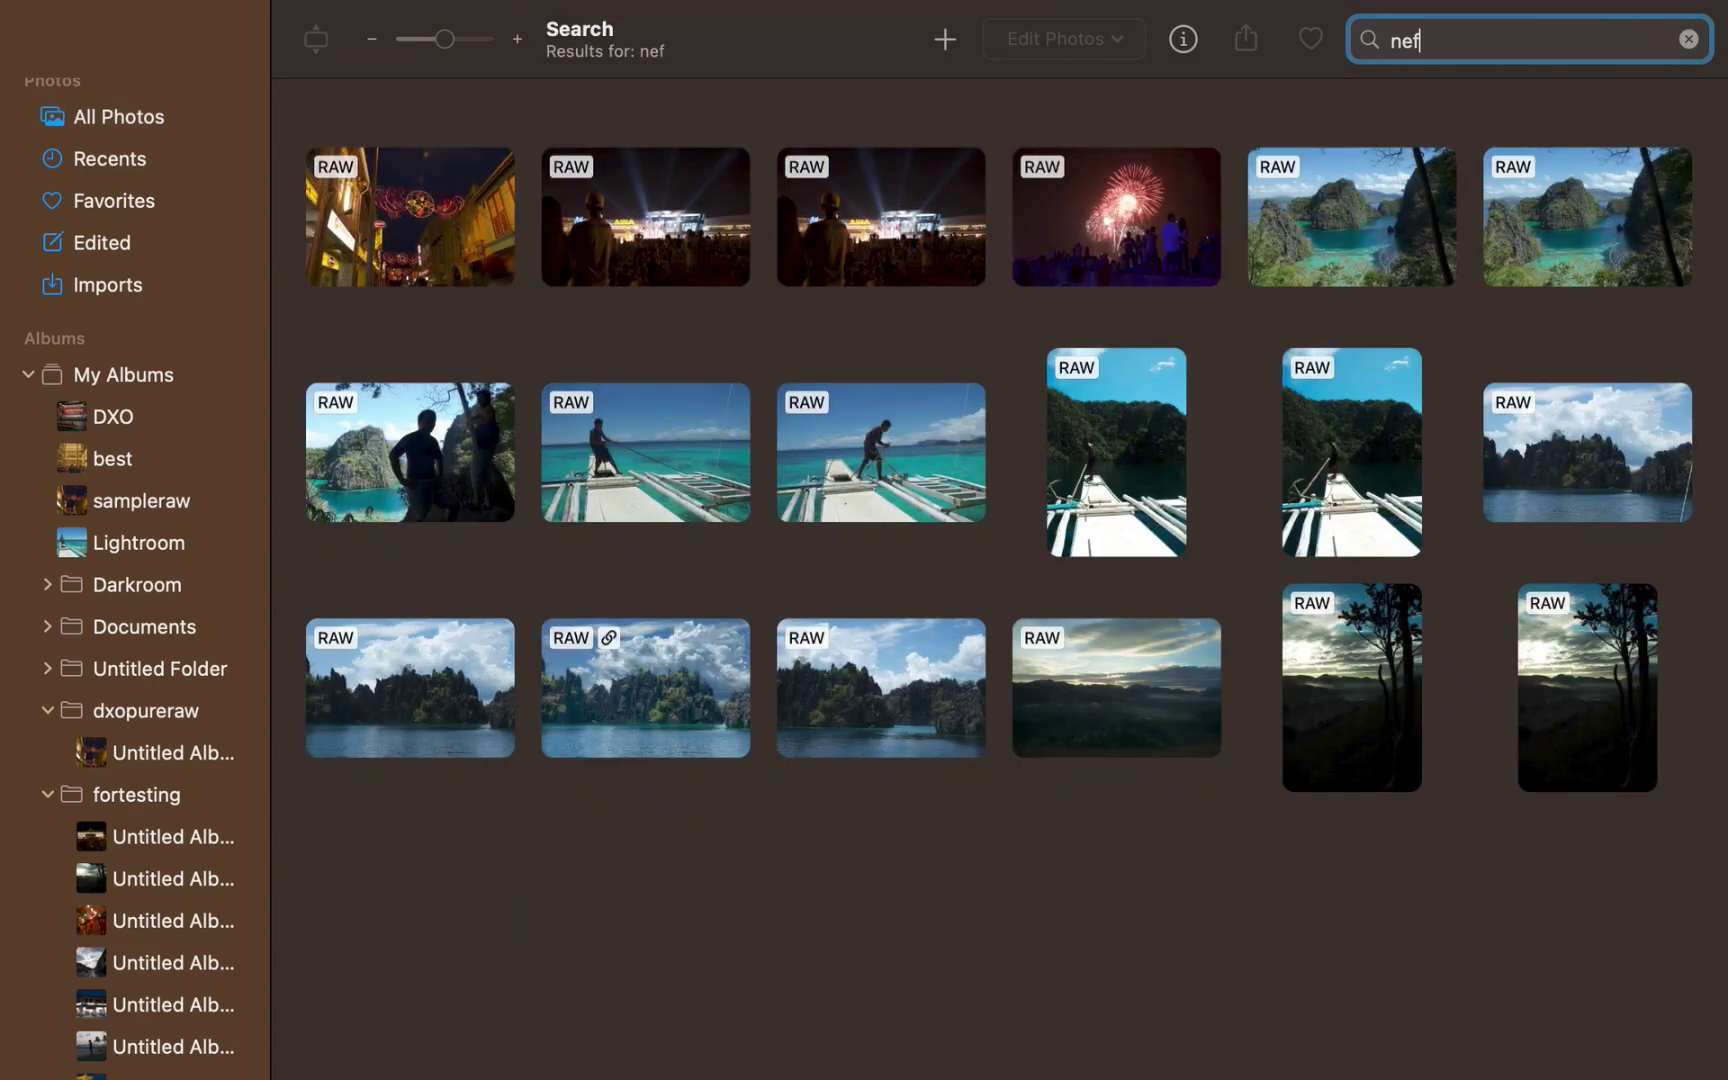
{"action": "key", "text": "BackSpace"}
{"action": "key", "text": "BackSpace"}
{"action": "key", "text": "BackSpace"}
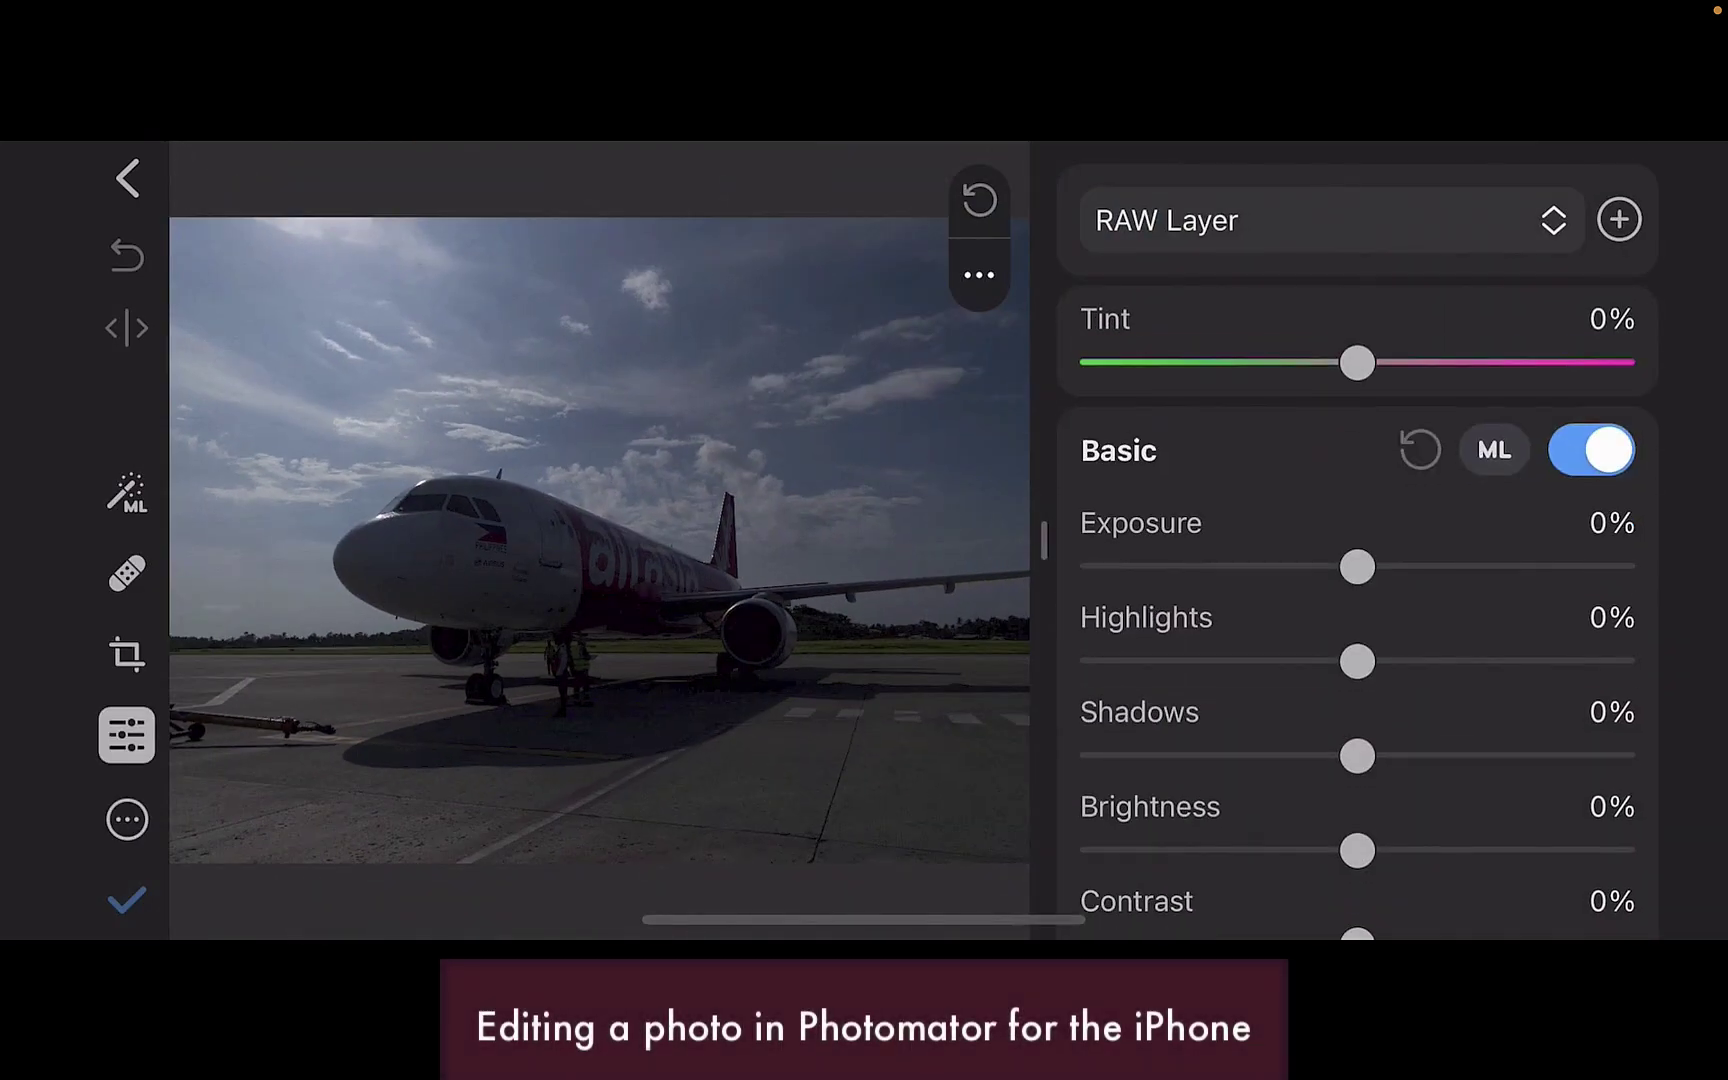
Brighten the airplane photo, lift Shadows to 44% on a Select Subject mask, and save the edit into the RAW.
{"action": "left_click_drag", "start_coordinate": [1357, 567], "coordinate": [1516, 567]}
{"action": "left_click", "coordinate": [1619, 219]}
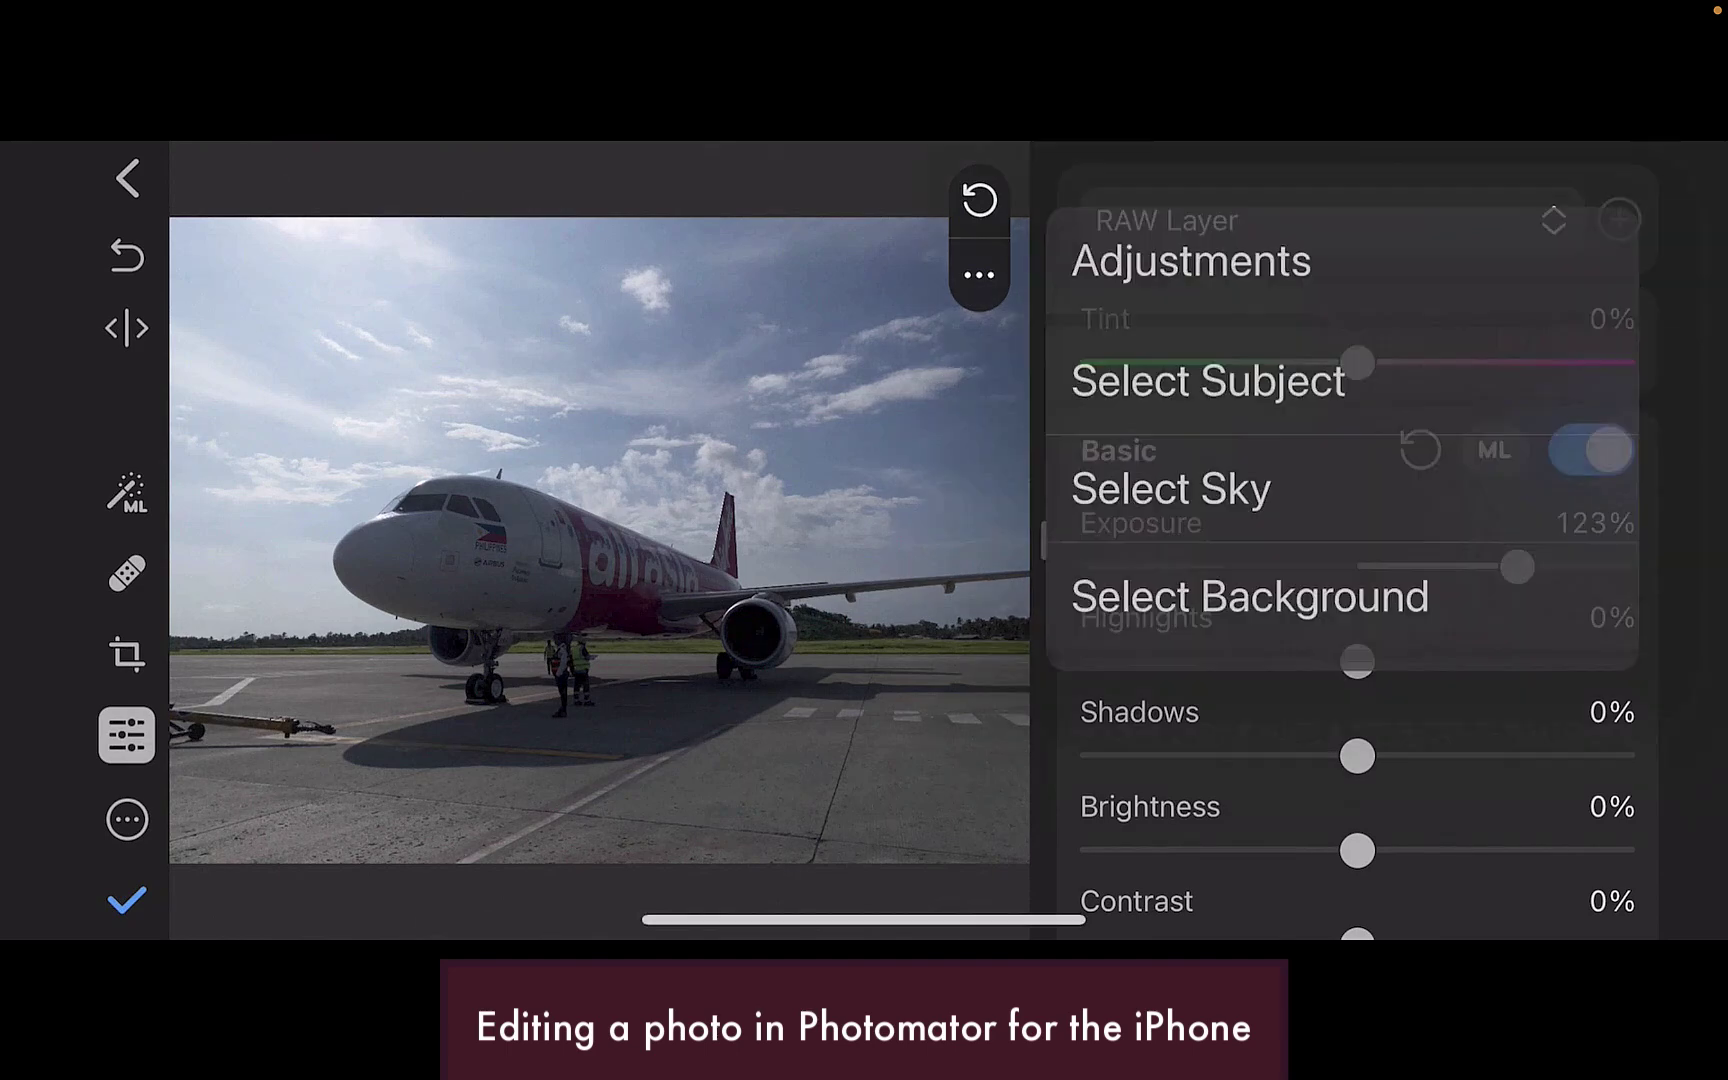
{"action": "left_click", "coordinate": [1118, 412]}
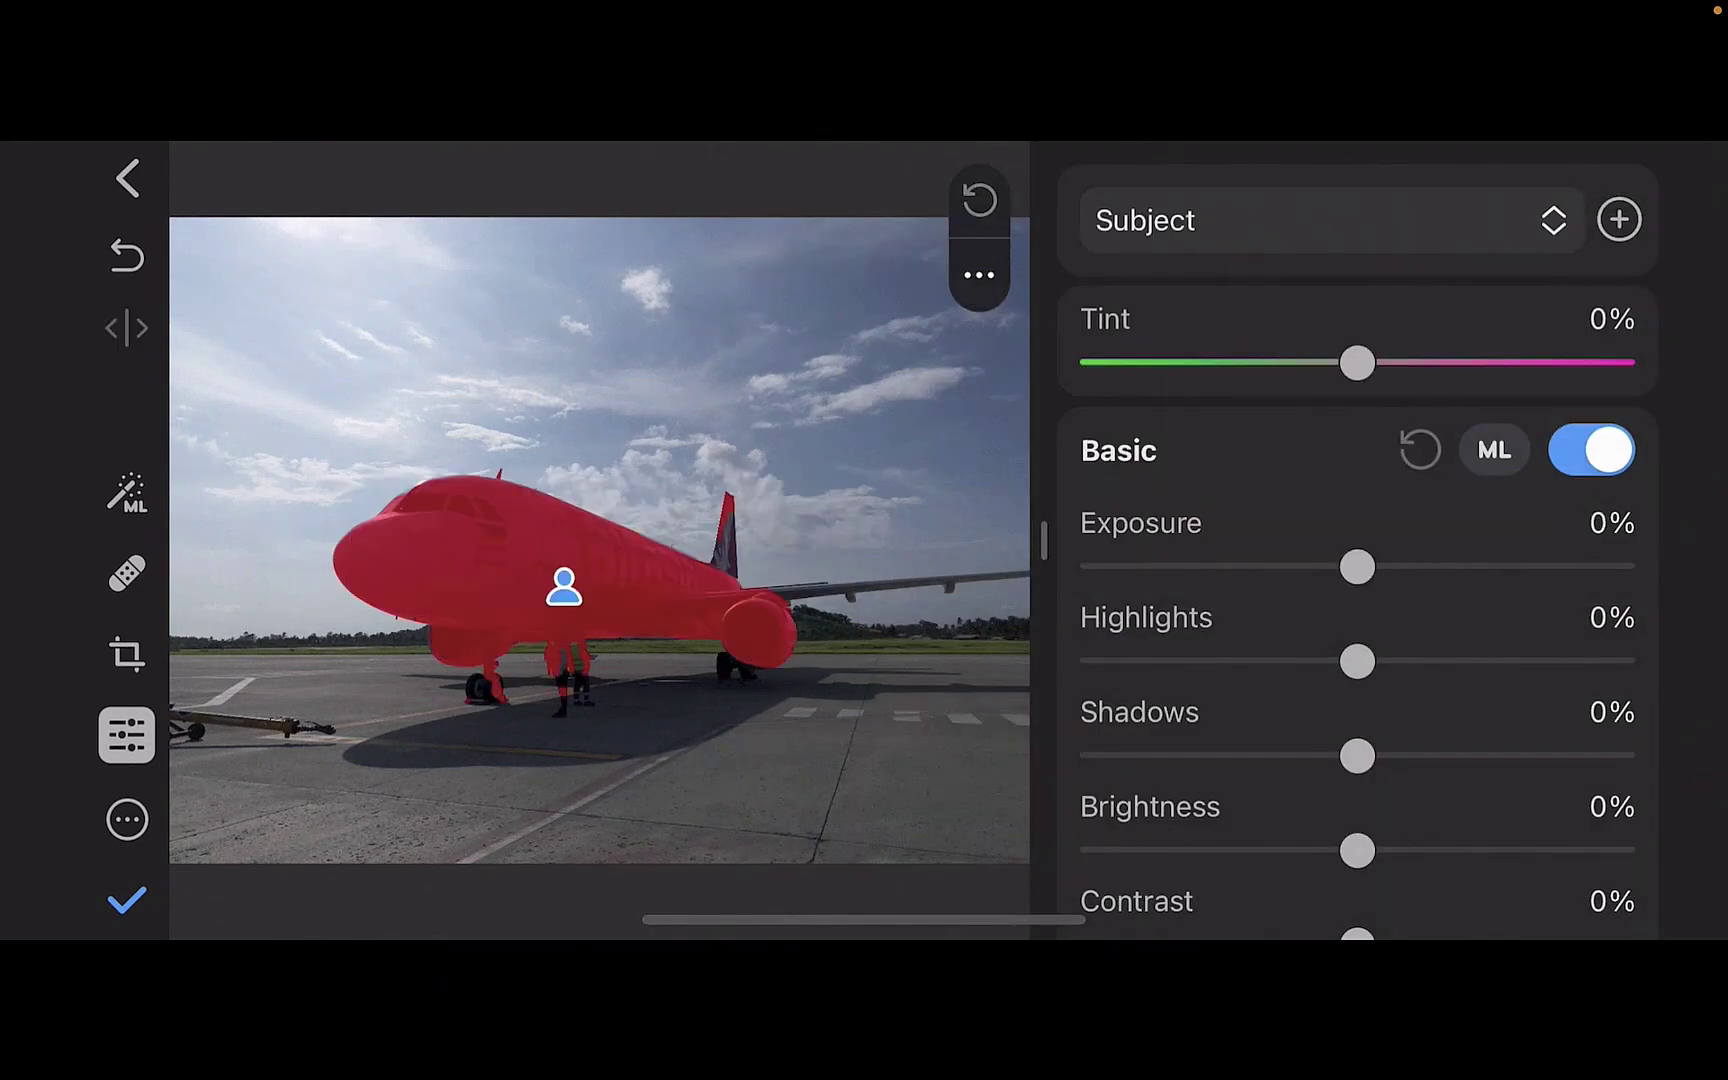
{"action": "left_click_drag", "start_coordinate": [1357, 756], "coordinate": [1471, 756]}
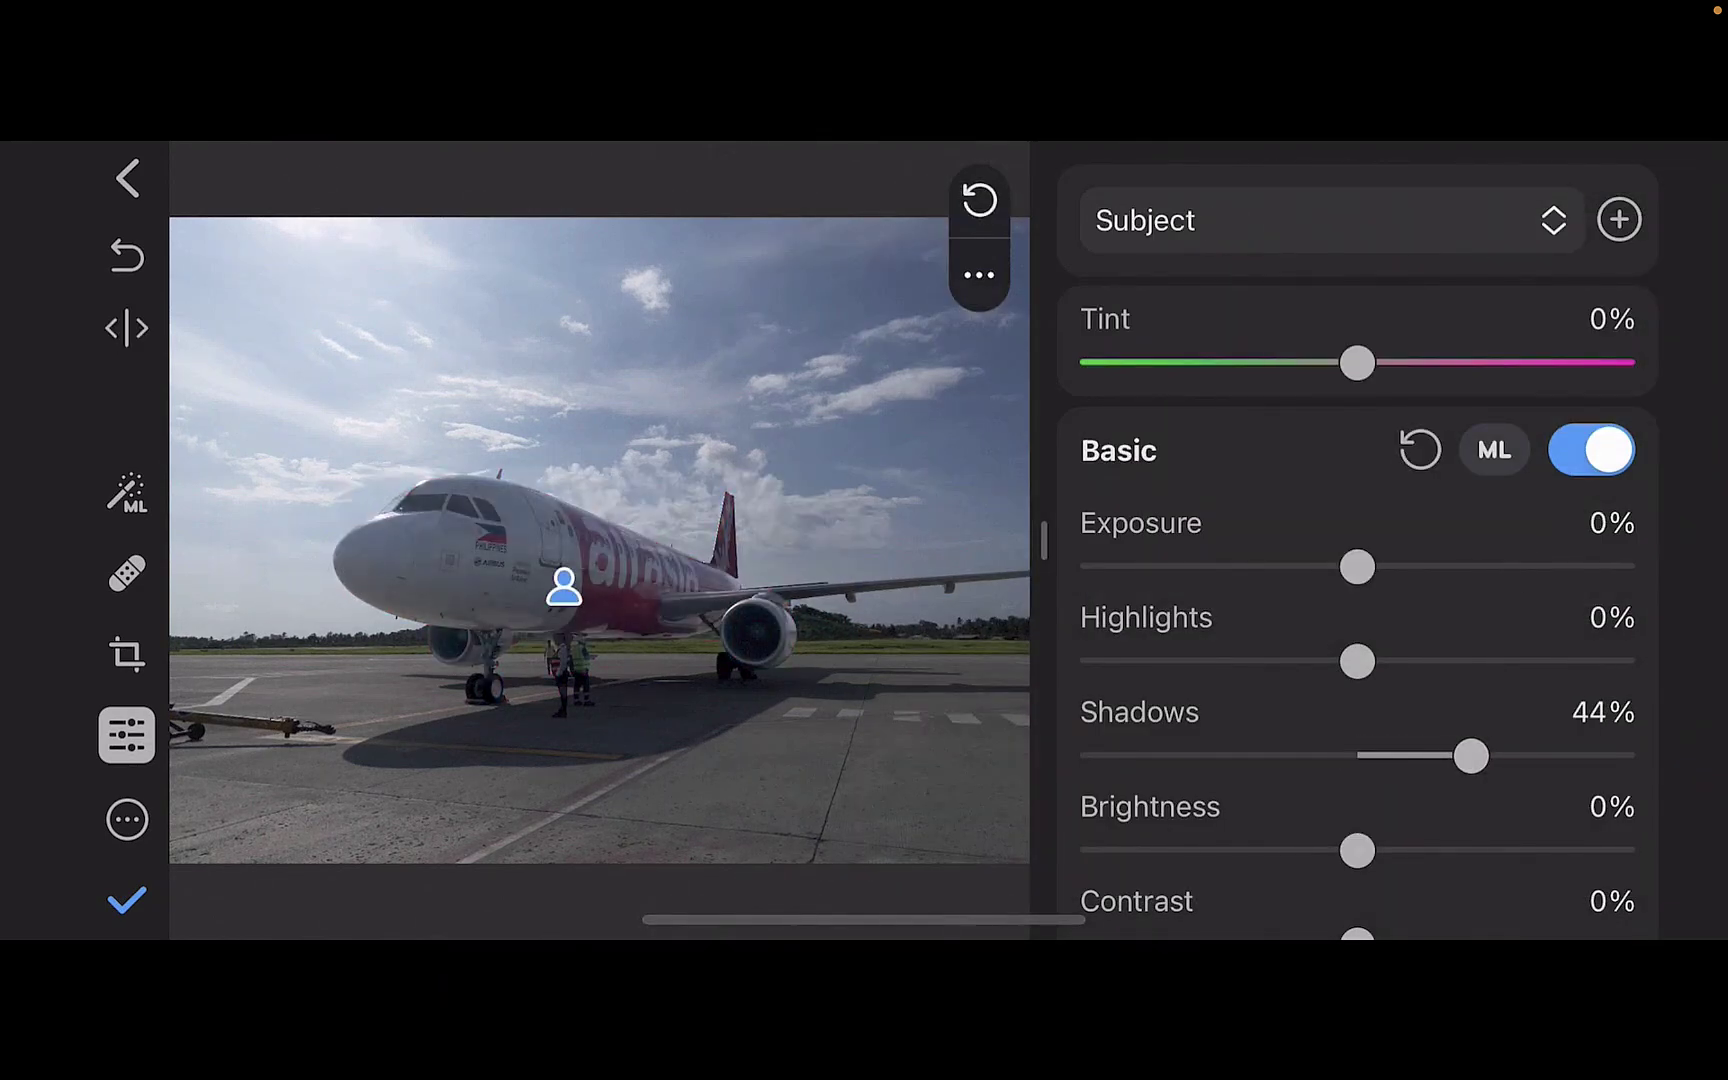
{"action": "left_click", "coordinate": [126, 901]}
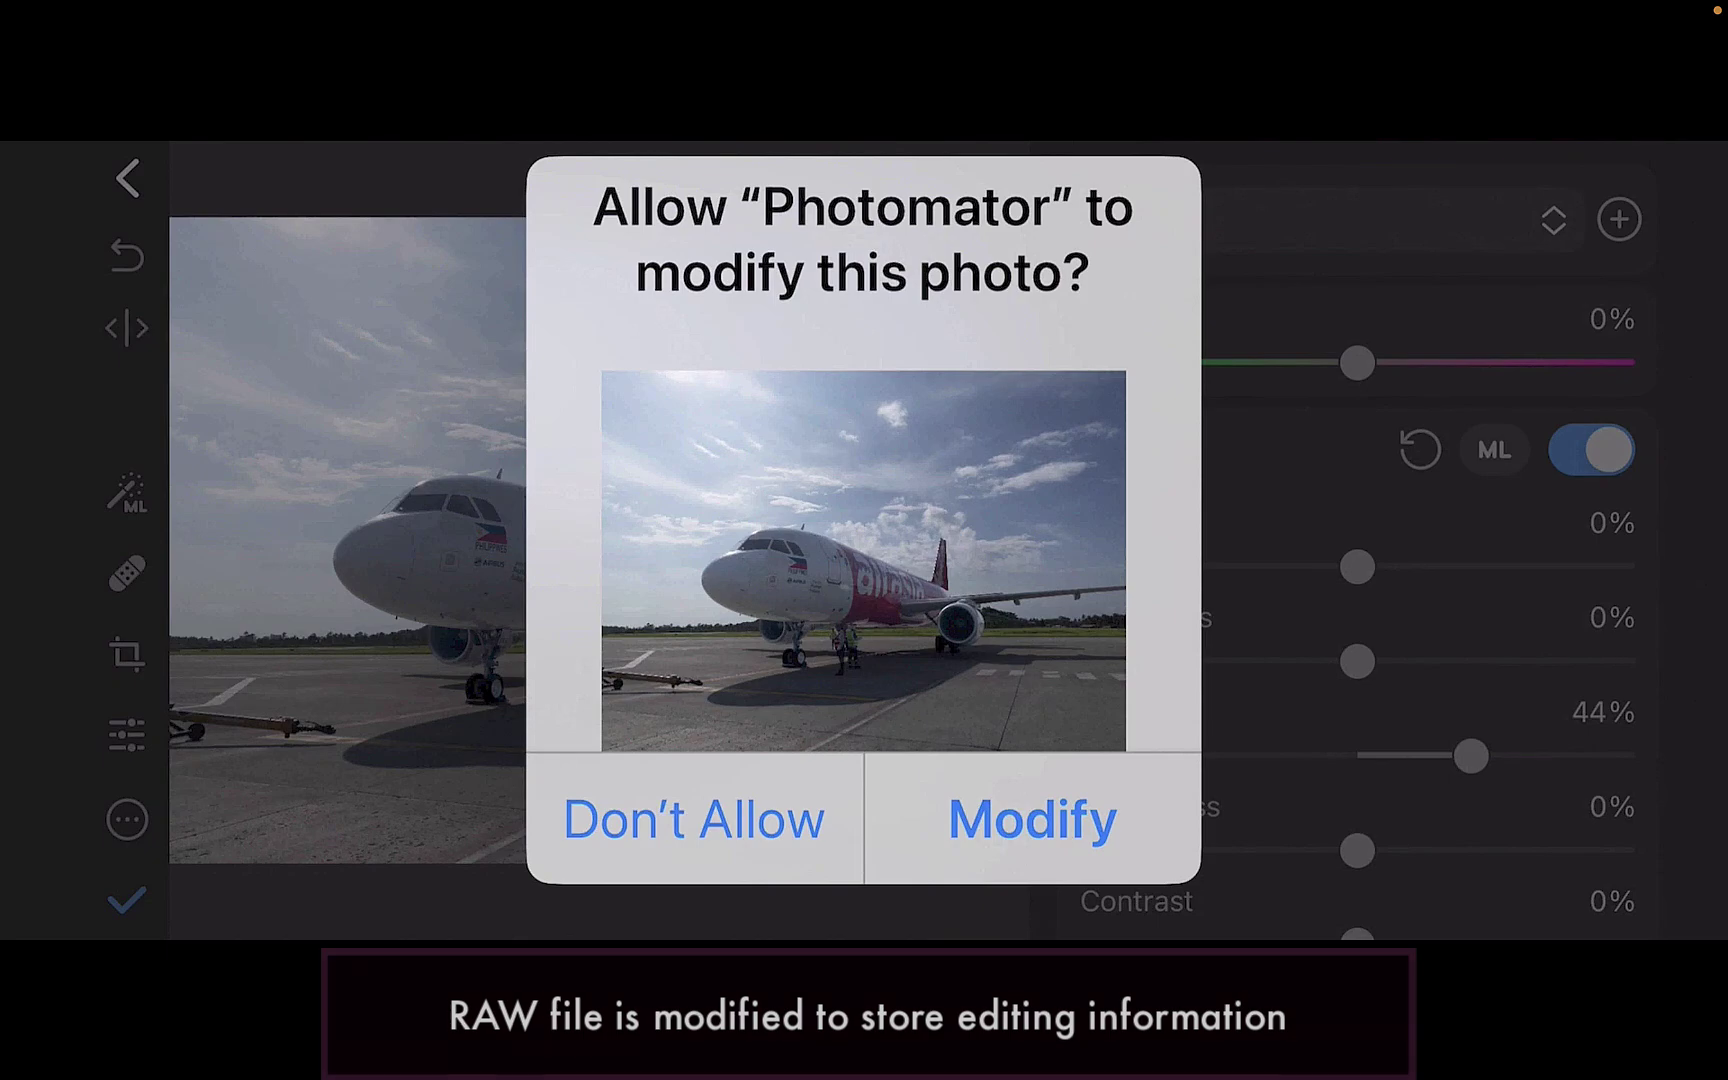
{"action": "key", "text": "Return"}
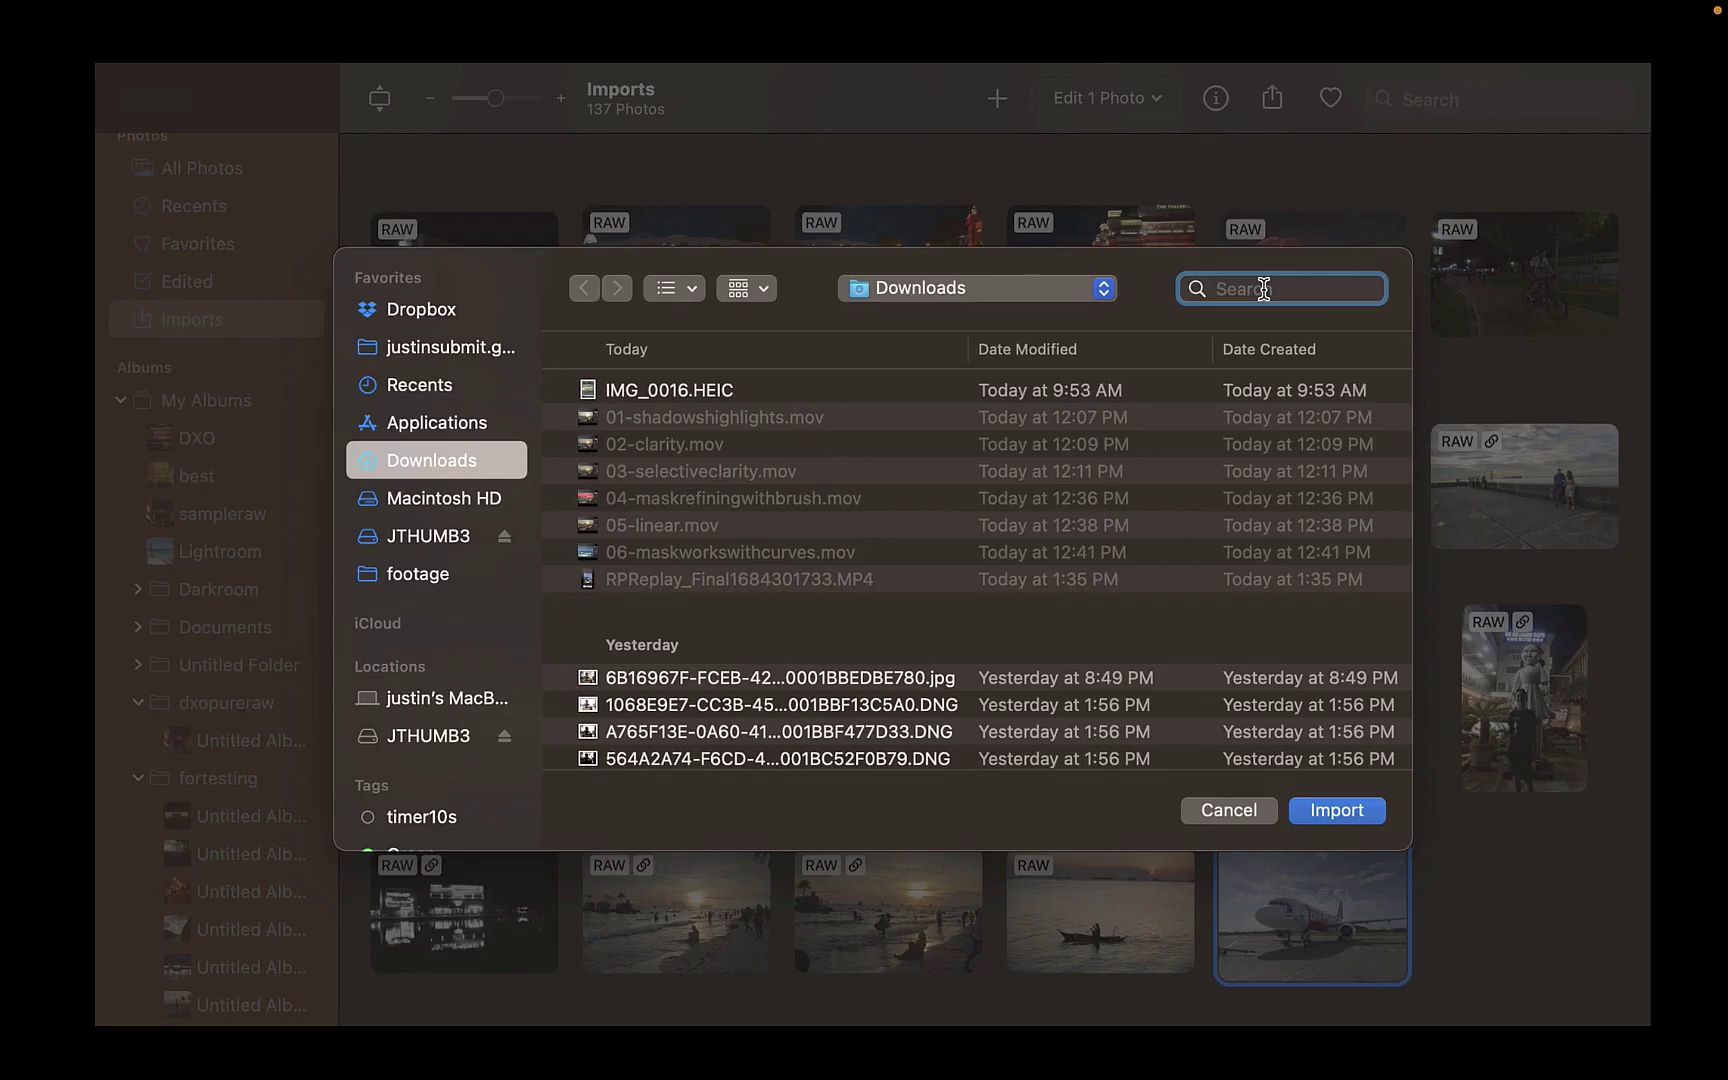
Search 'f3f' and import the F3FCE6FD airplane RAW file into the library.
{"action": "type", "text": "f3f"}
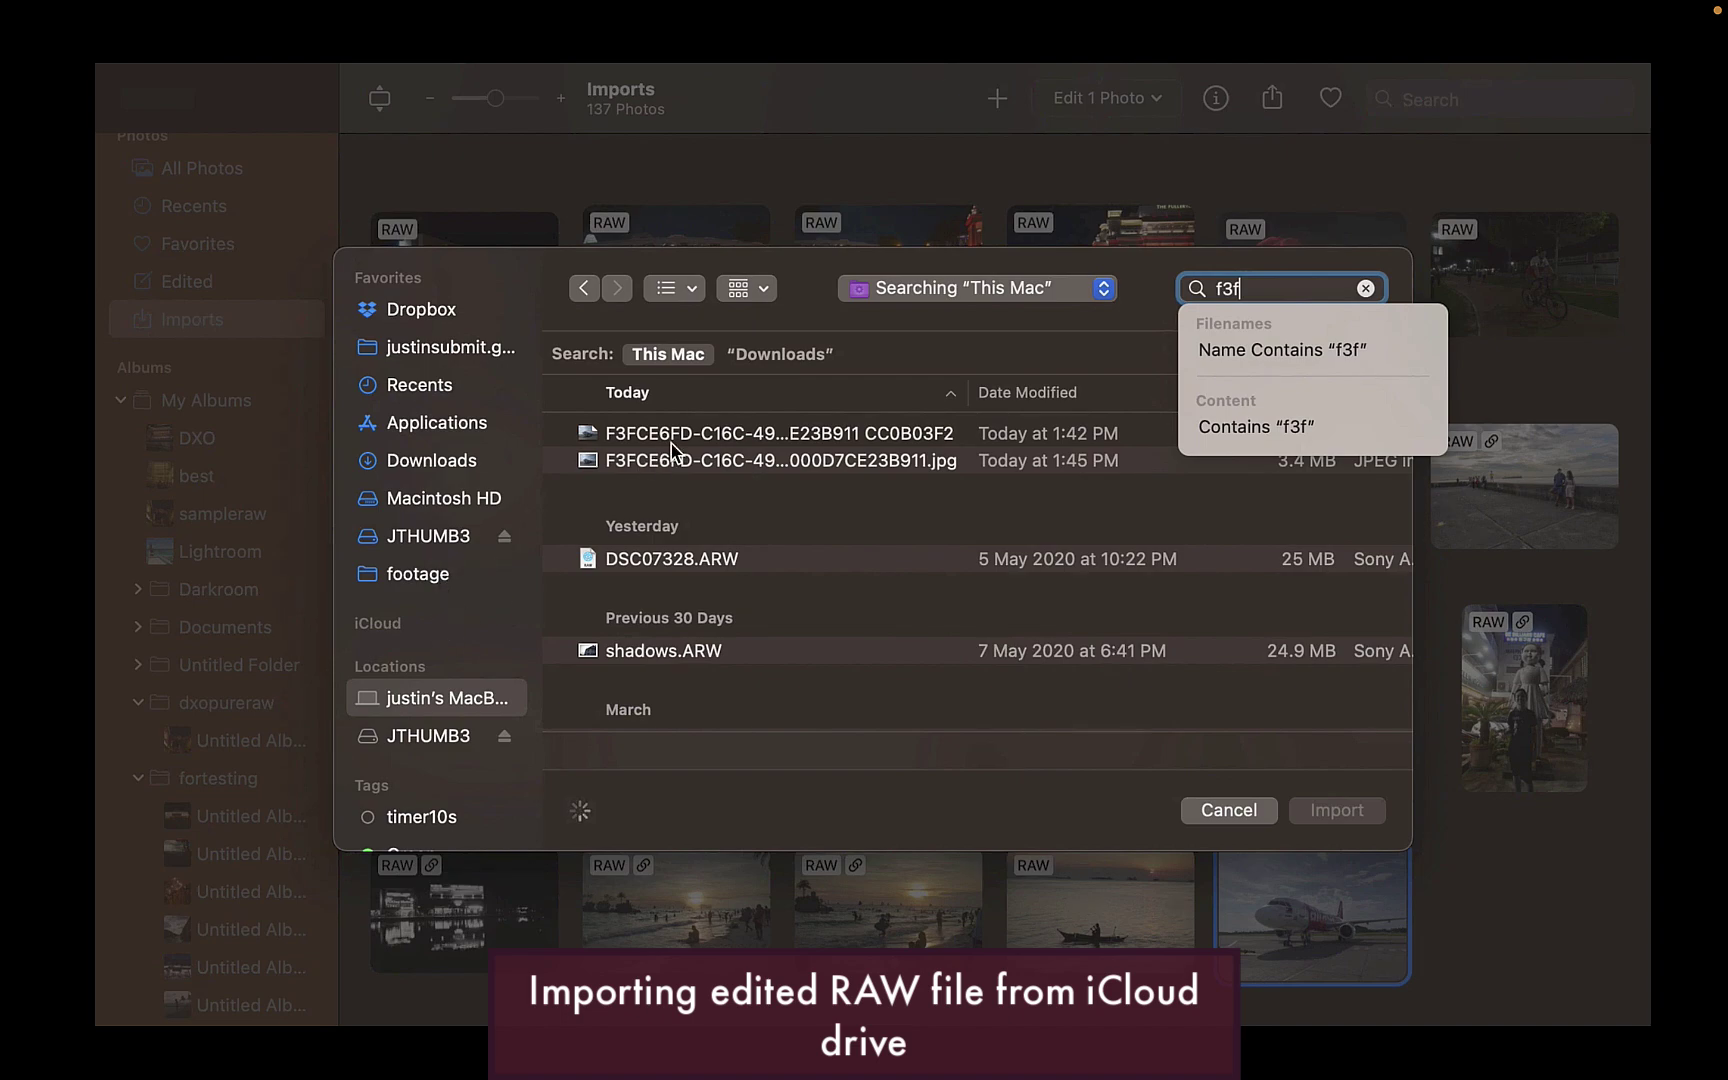
{"action": "left_click", "coordinate": [690, 440]}
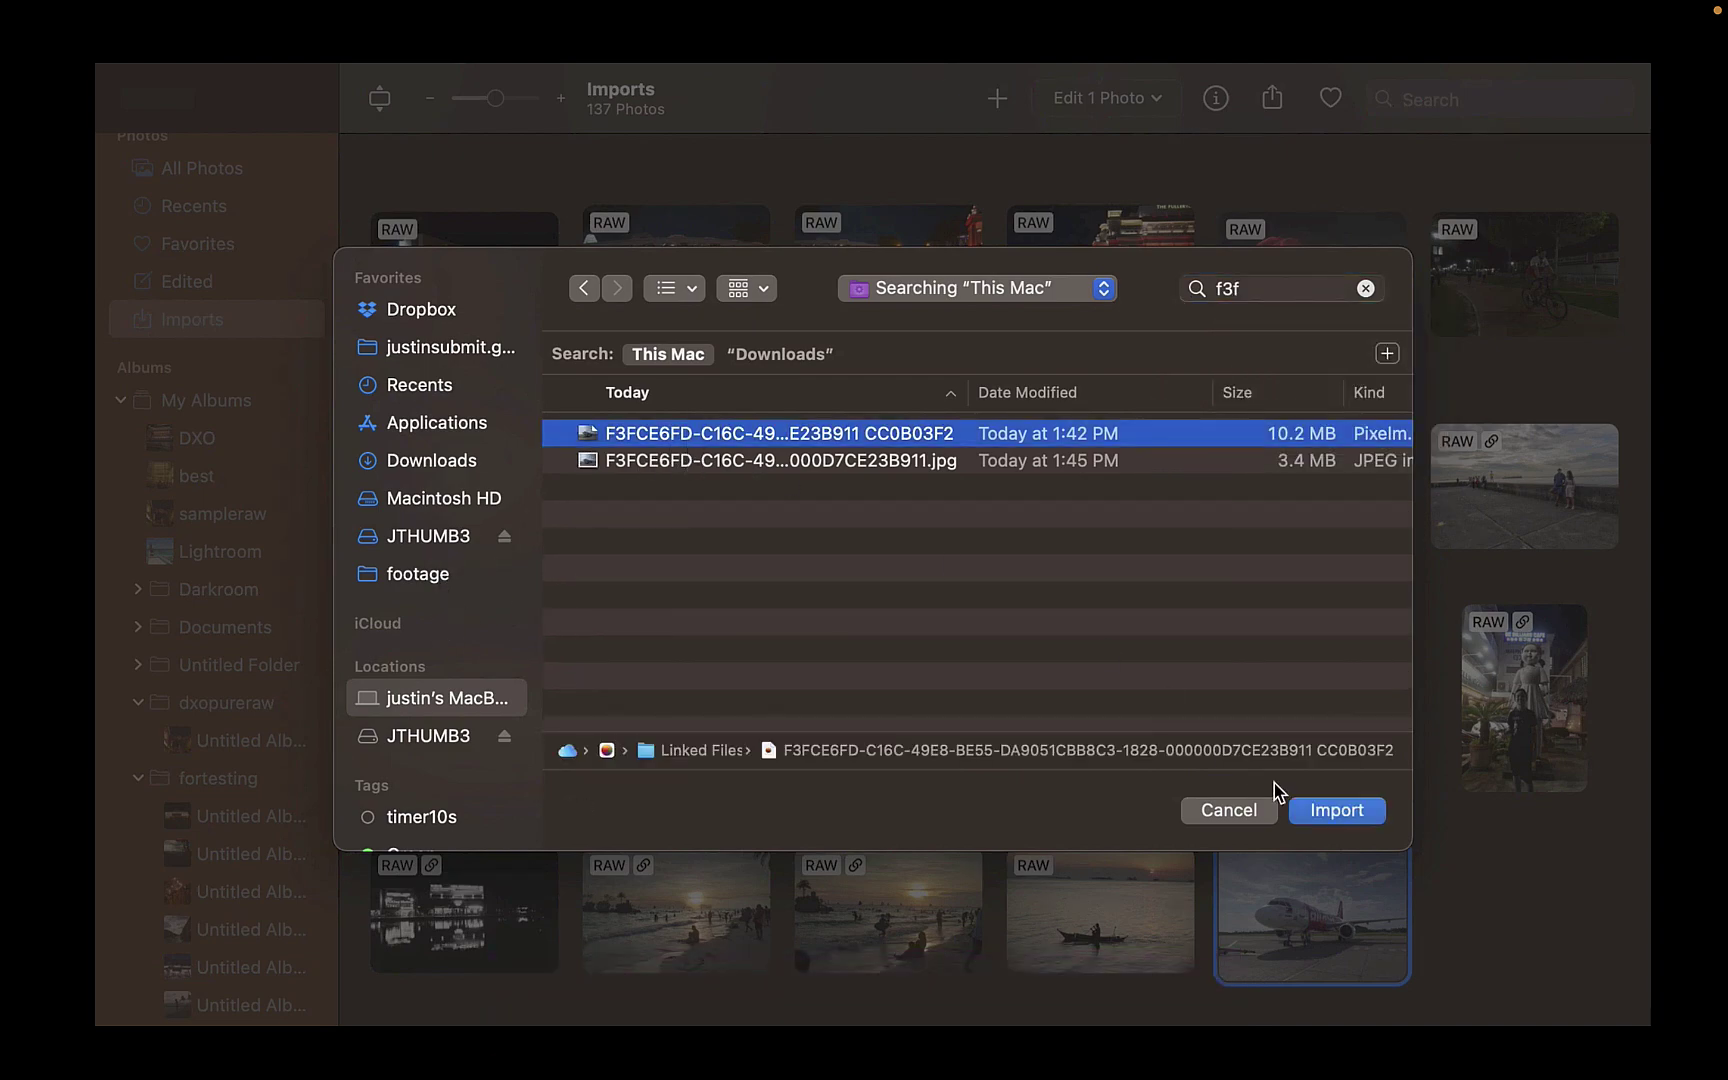
{"action": "left_click", "coordinate": [1318, 810]}
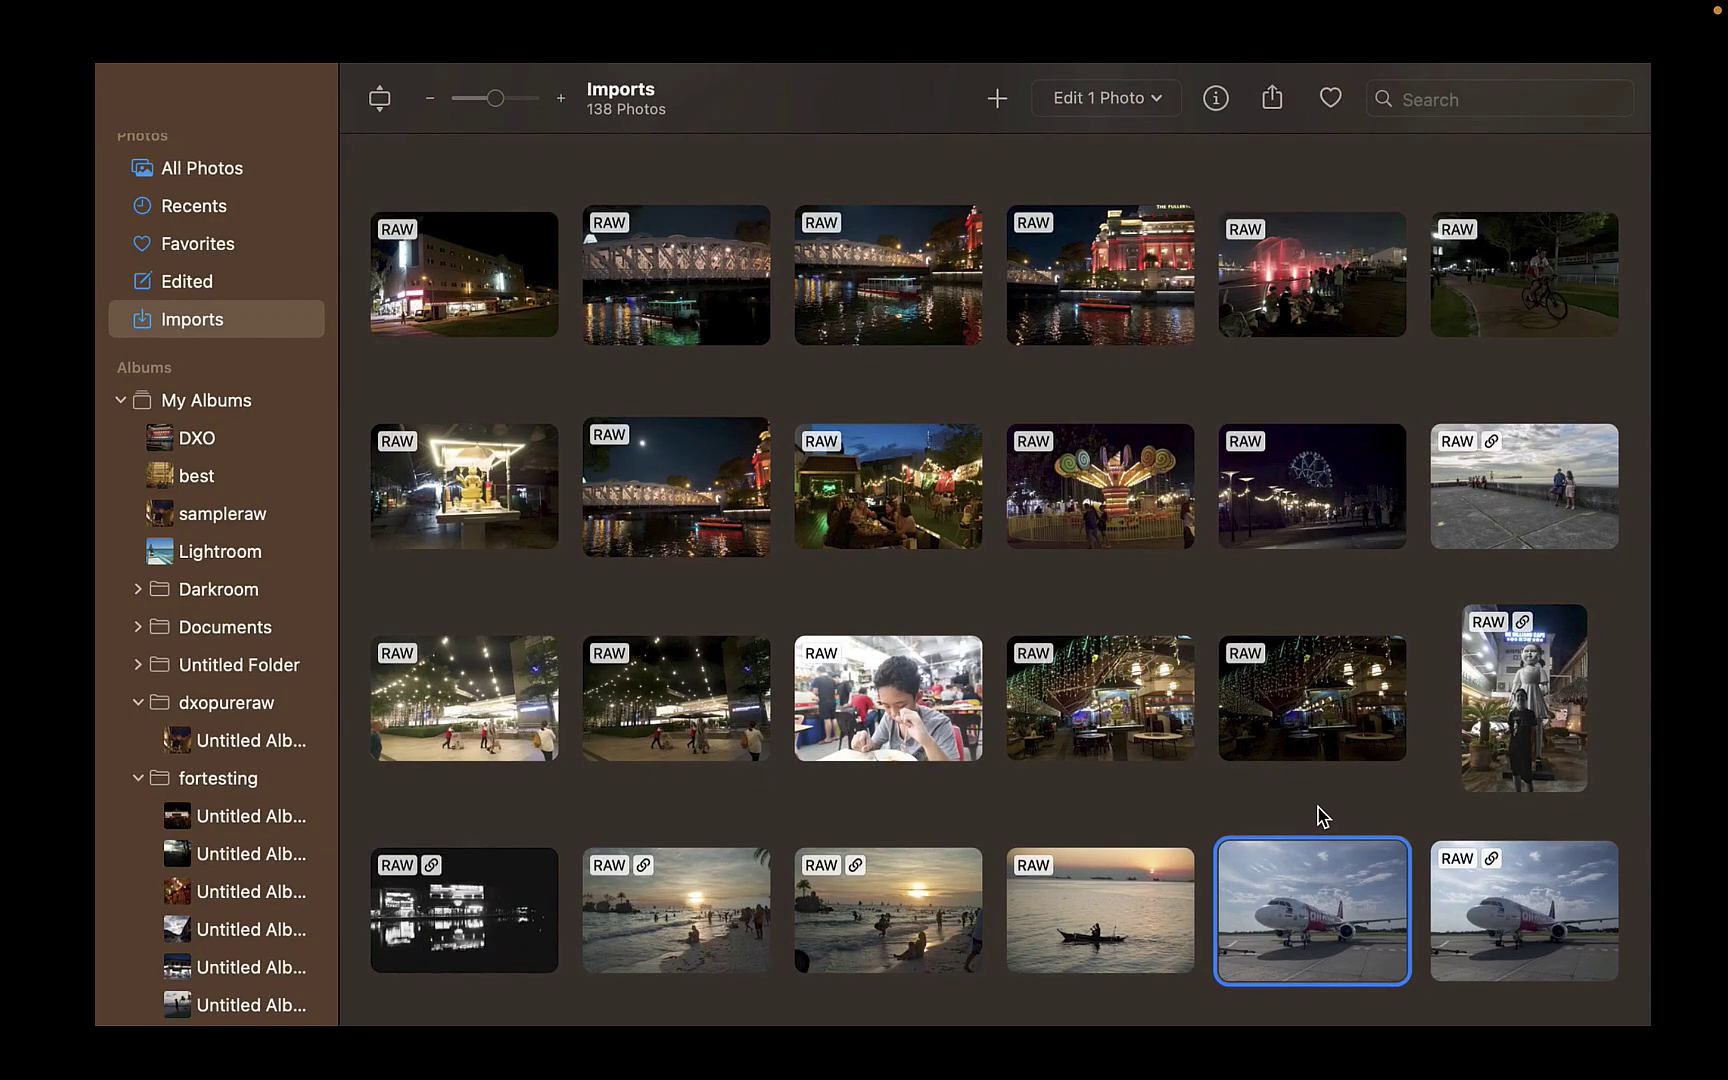
Open the imported airplane photo and inspect its Subject mask layer in the Adjust panel's Layers list.
{"action": "double_click", "coordinate": [1530, 932]}
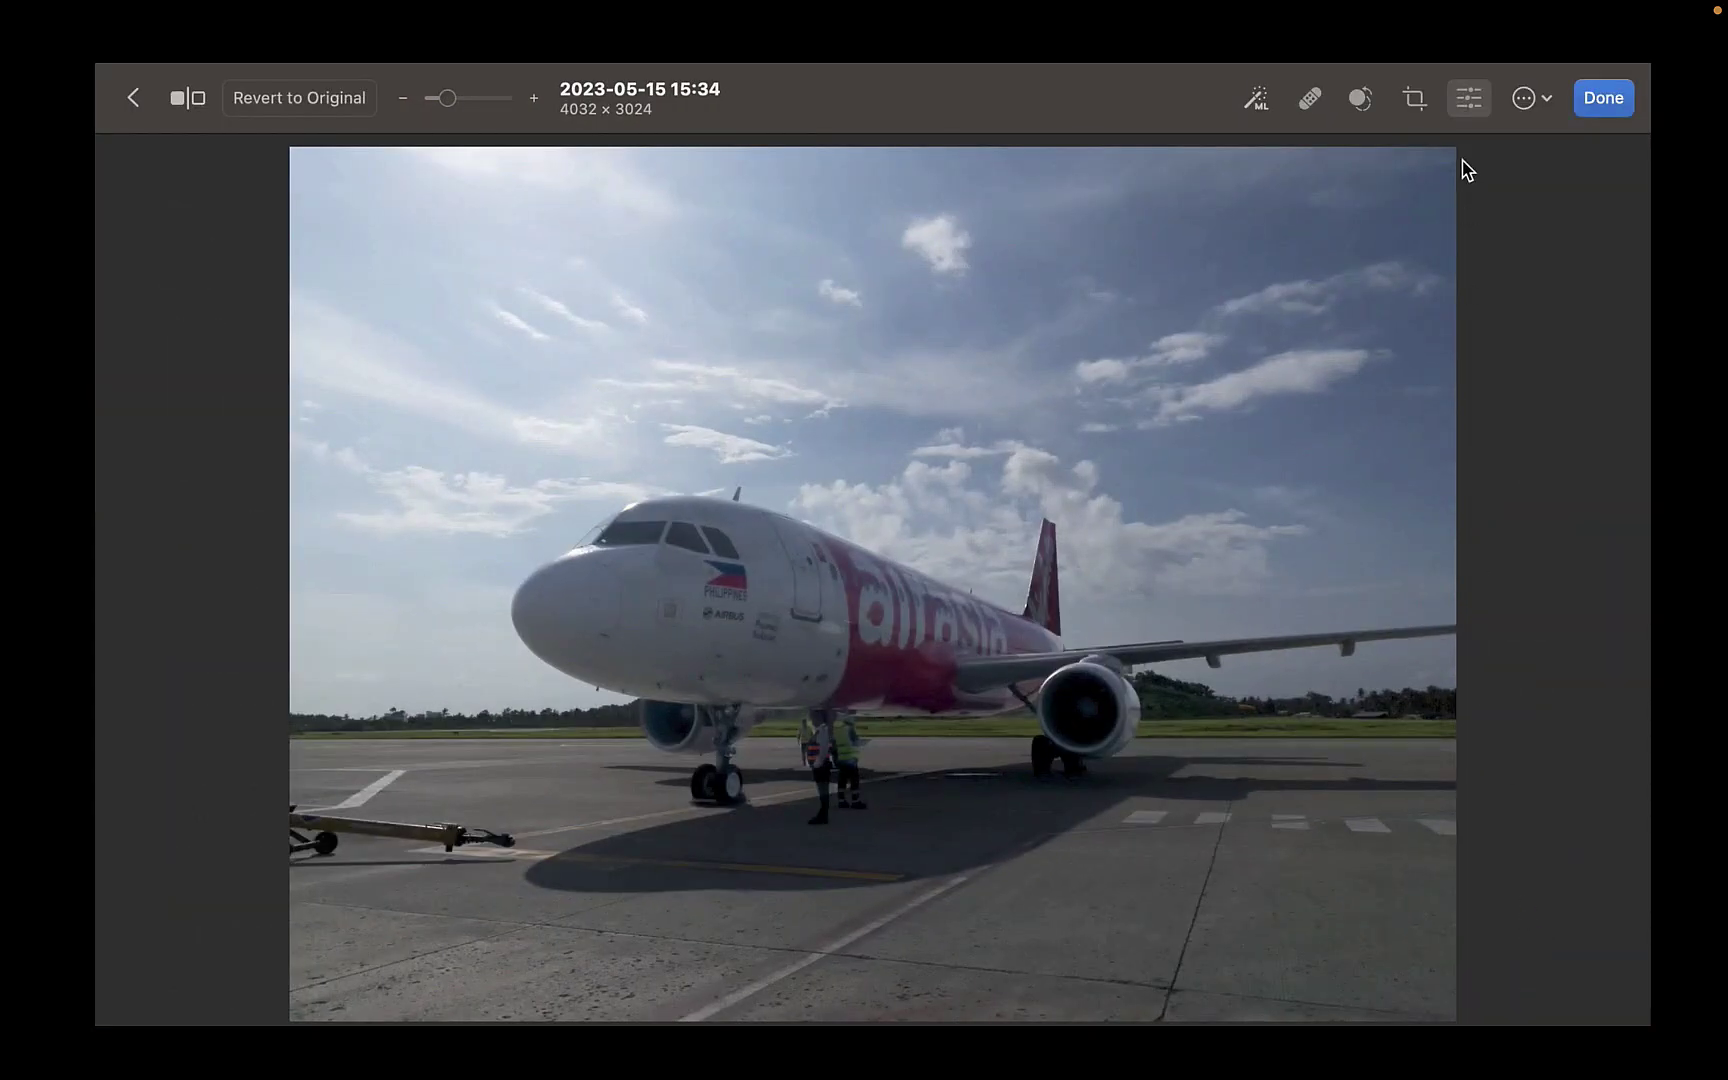
{"action": "left_click", "coordinate": [1470, 106]}
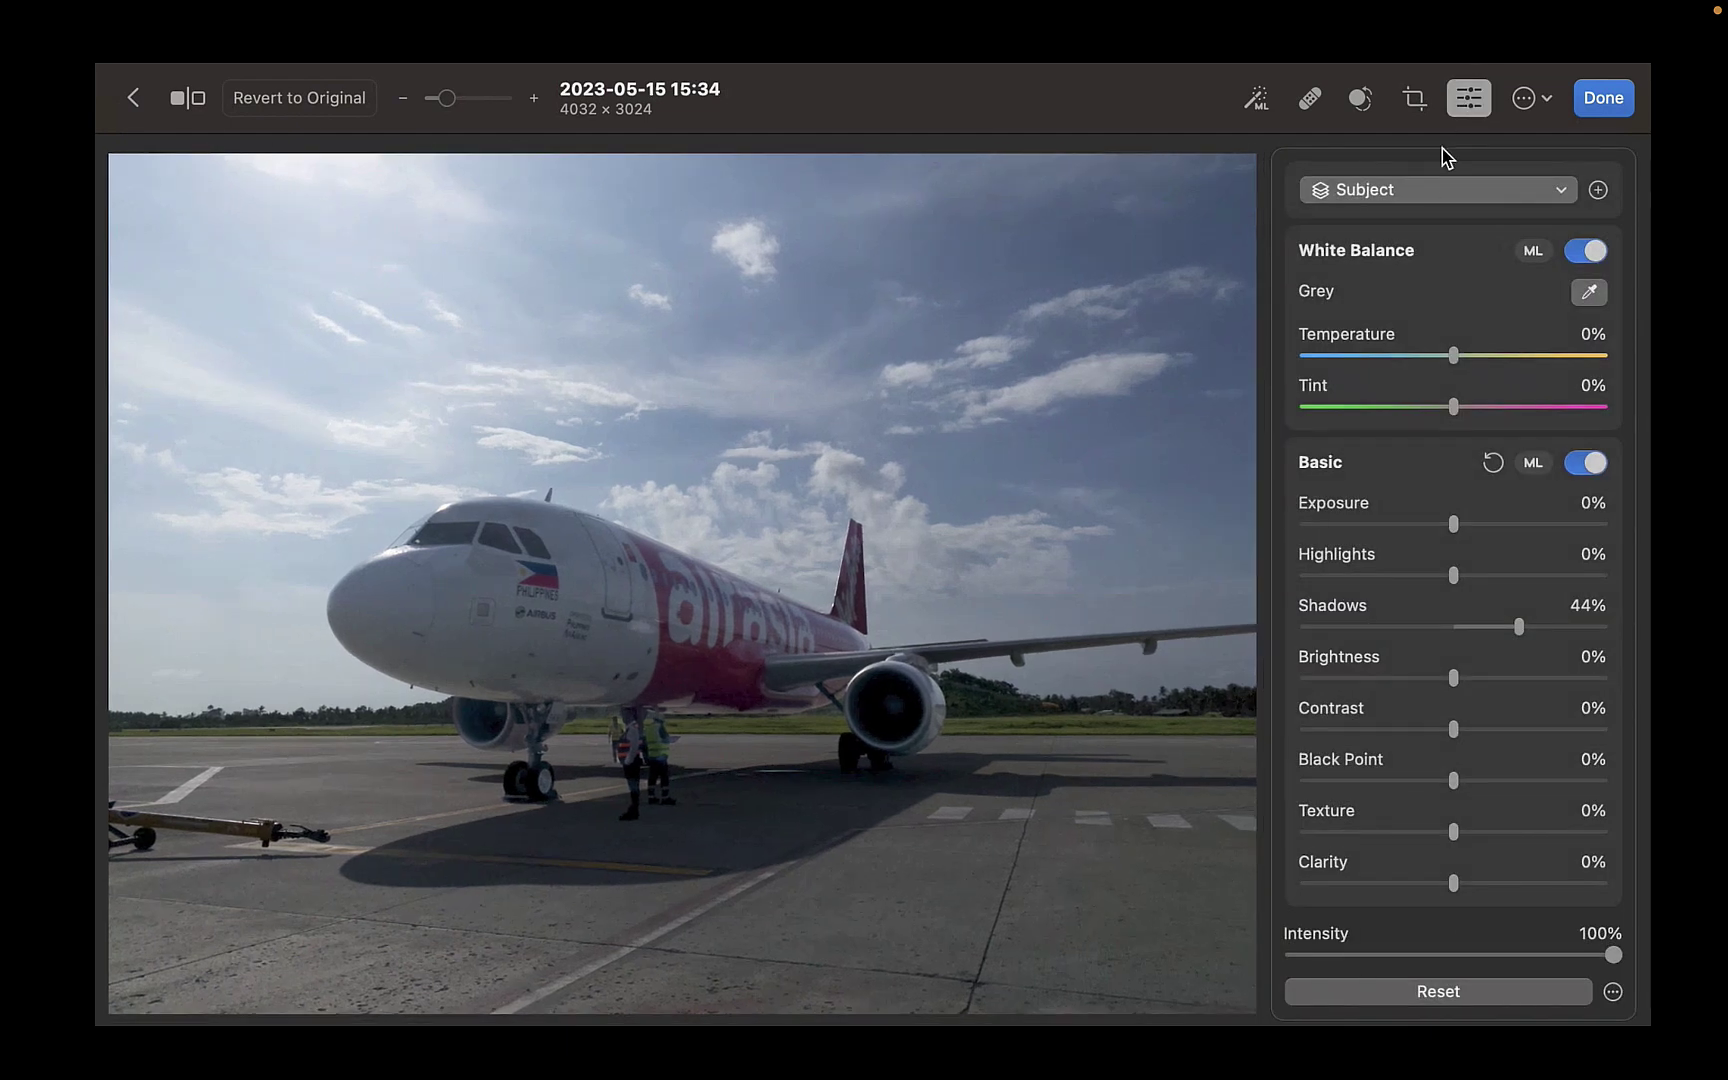
{"action": "left_click", "coordinate": [1425, 190]}
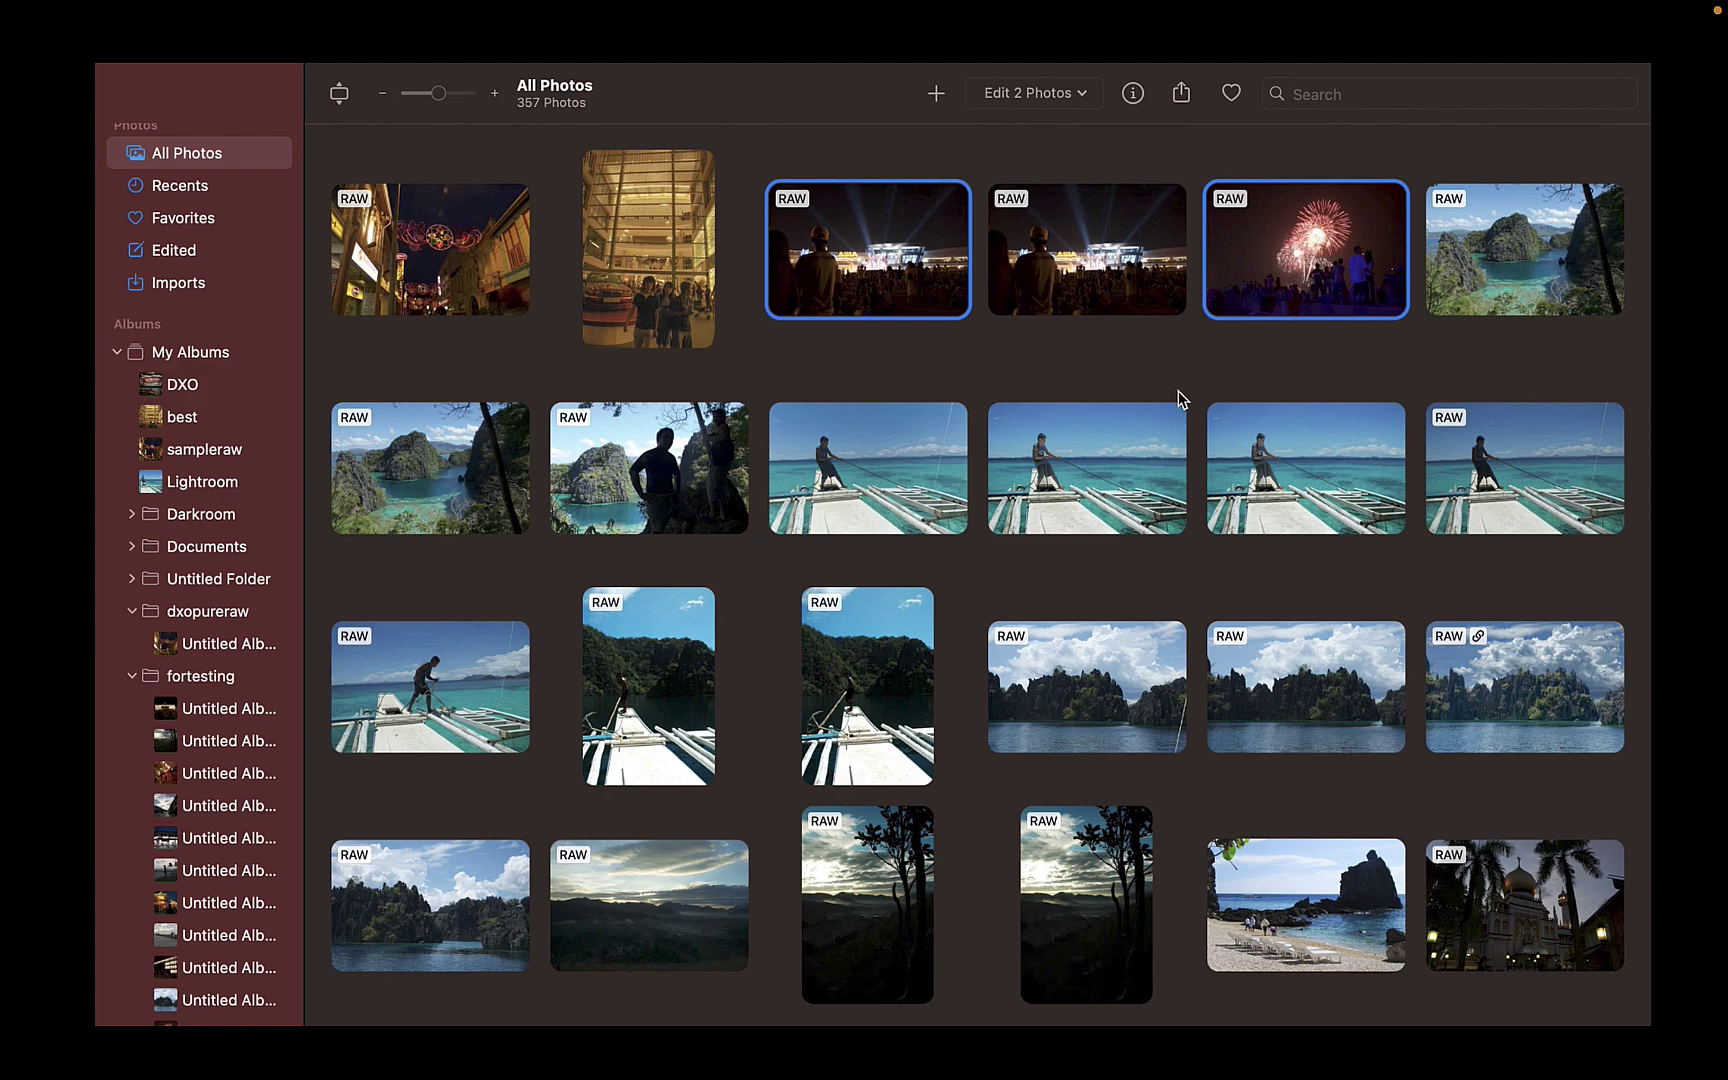
Add the cliffs photo to the selection and open Workflows > More Workflows for the three photos.
{"action": "left_click", "coordinate": [1083, 701], "text": "super"}
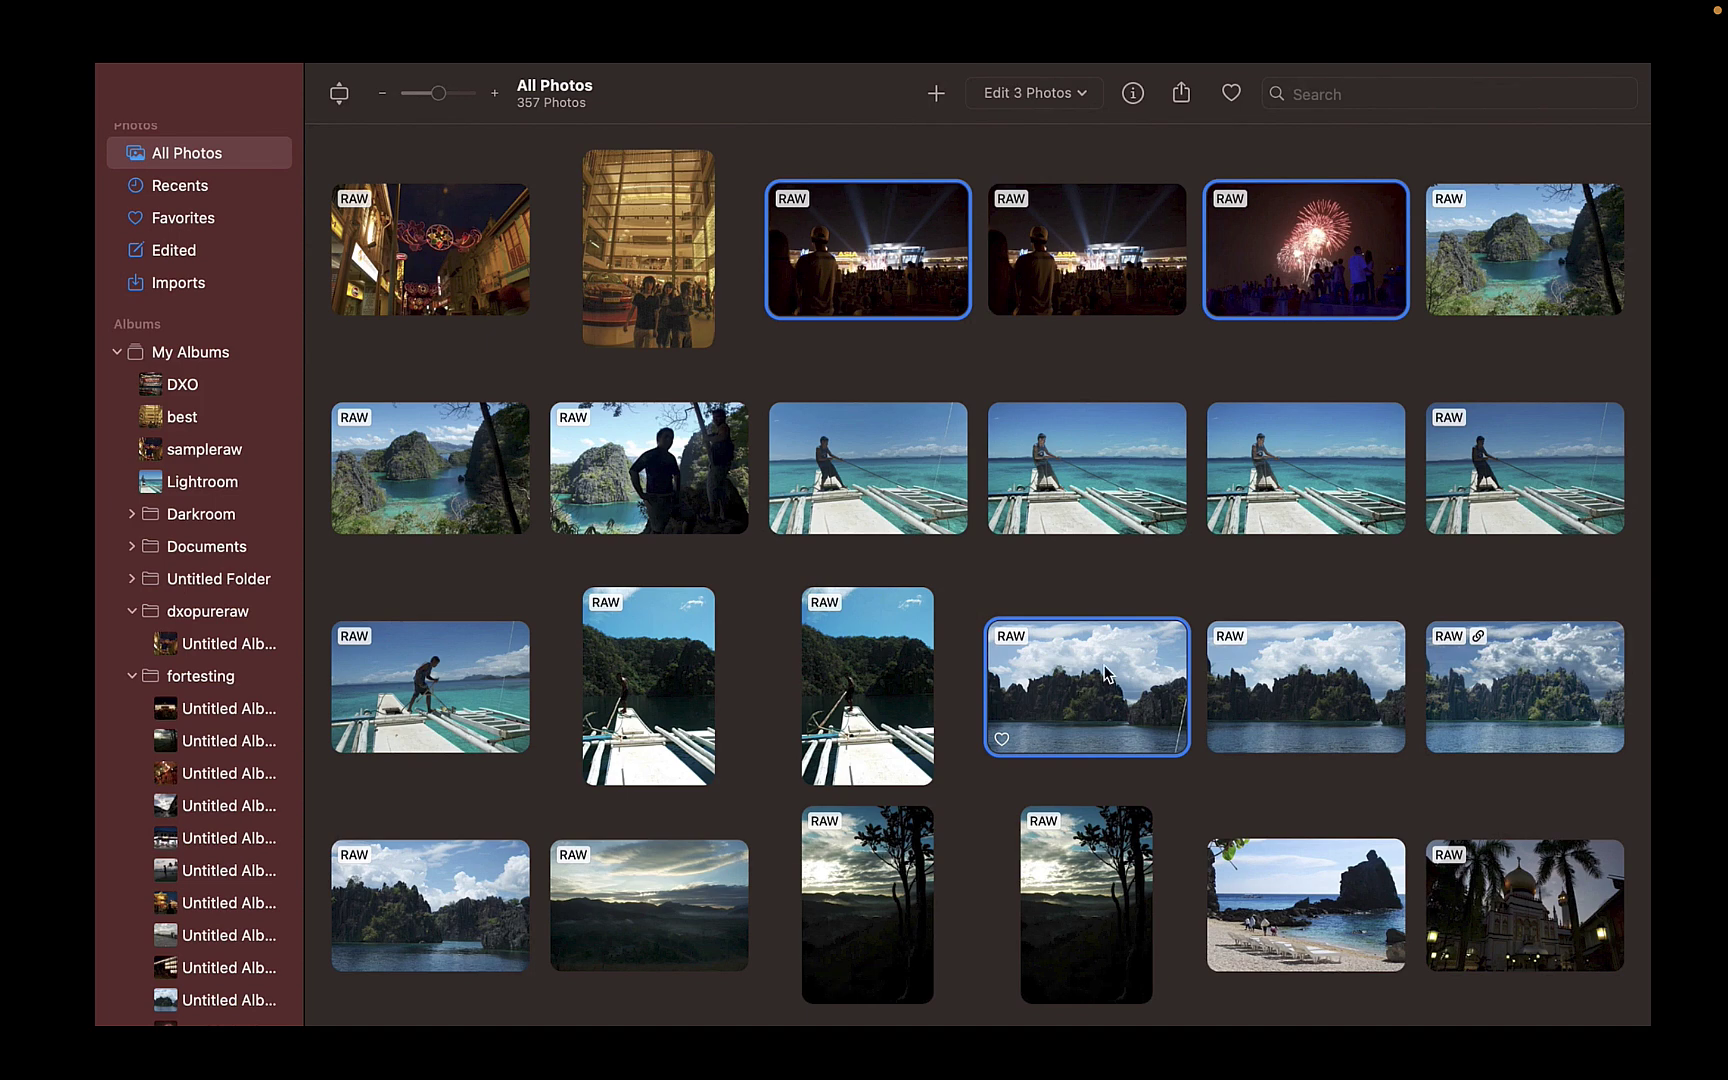
{"action": "right_click", "coordinate": [1103, 659]}
{"action": "mouse_move", "coordinate": [1240, 741]}
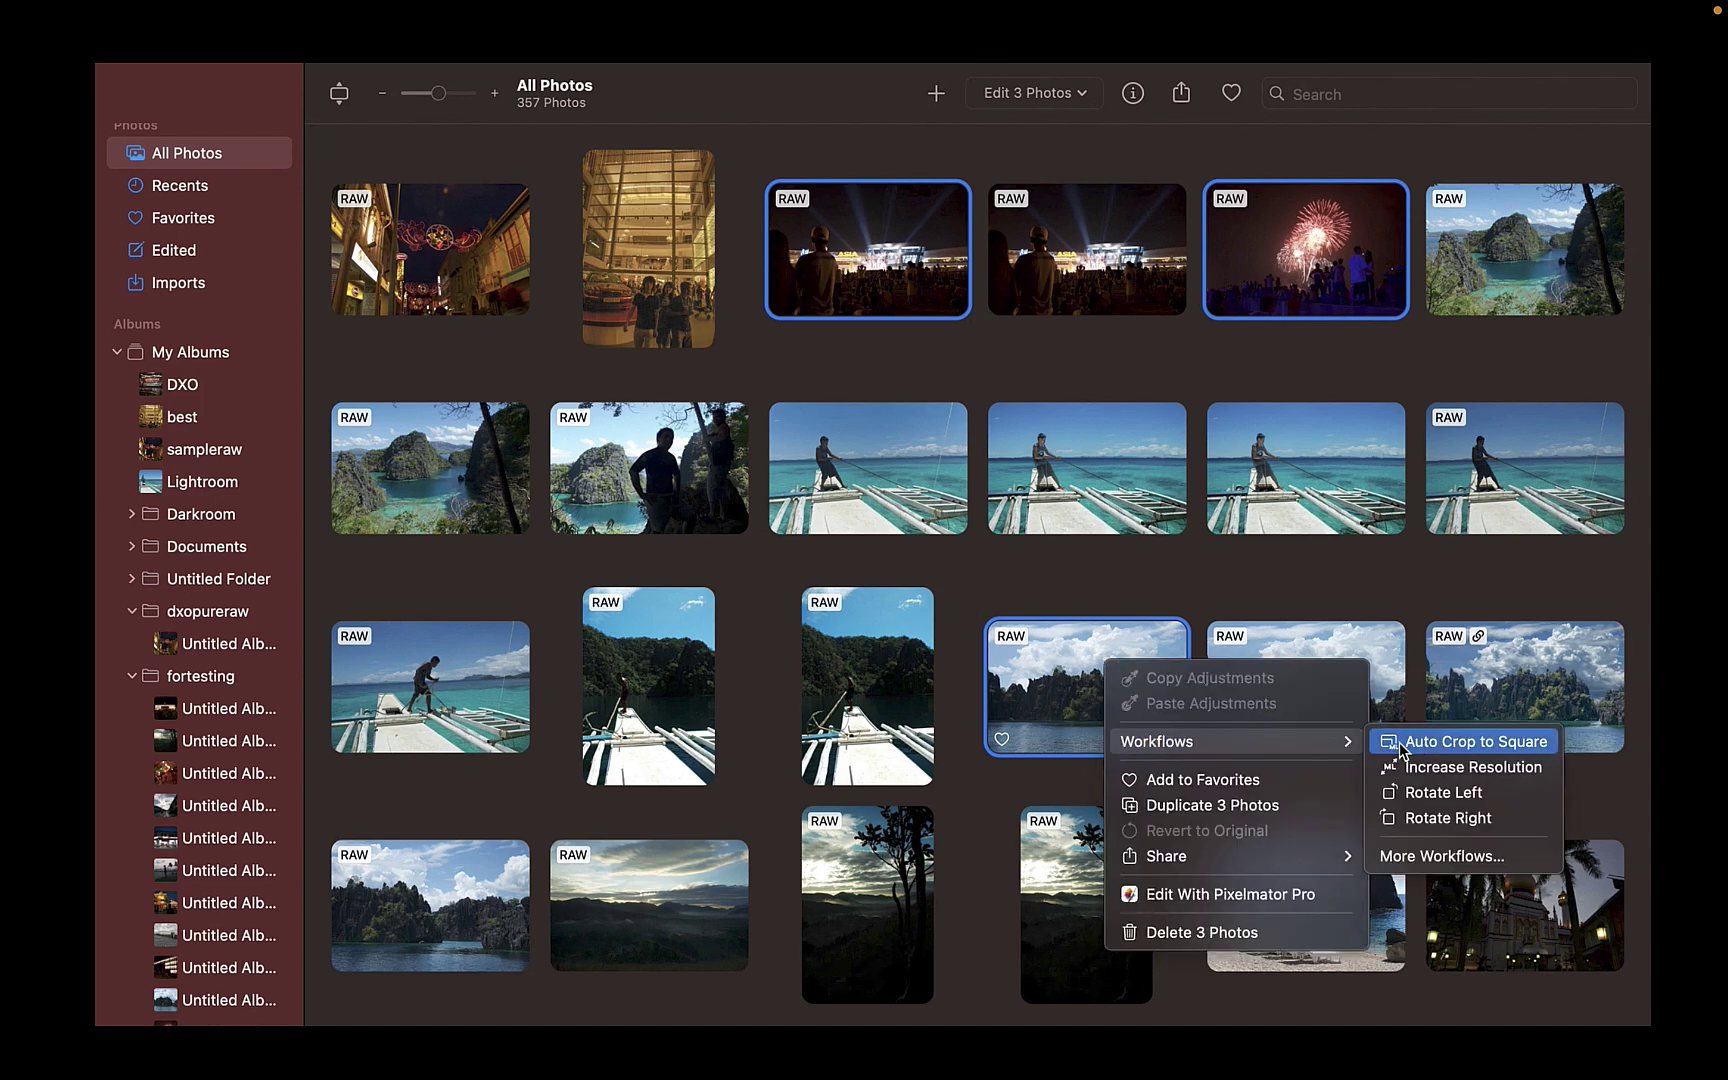
{"action": "left_click", "coordinate": [1397, 857]}
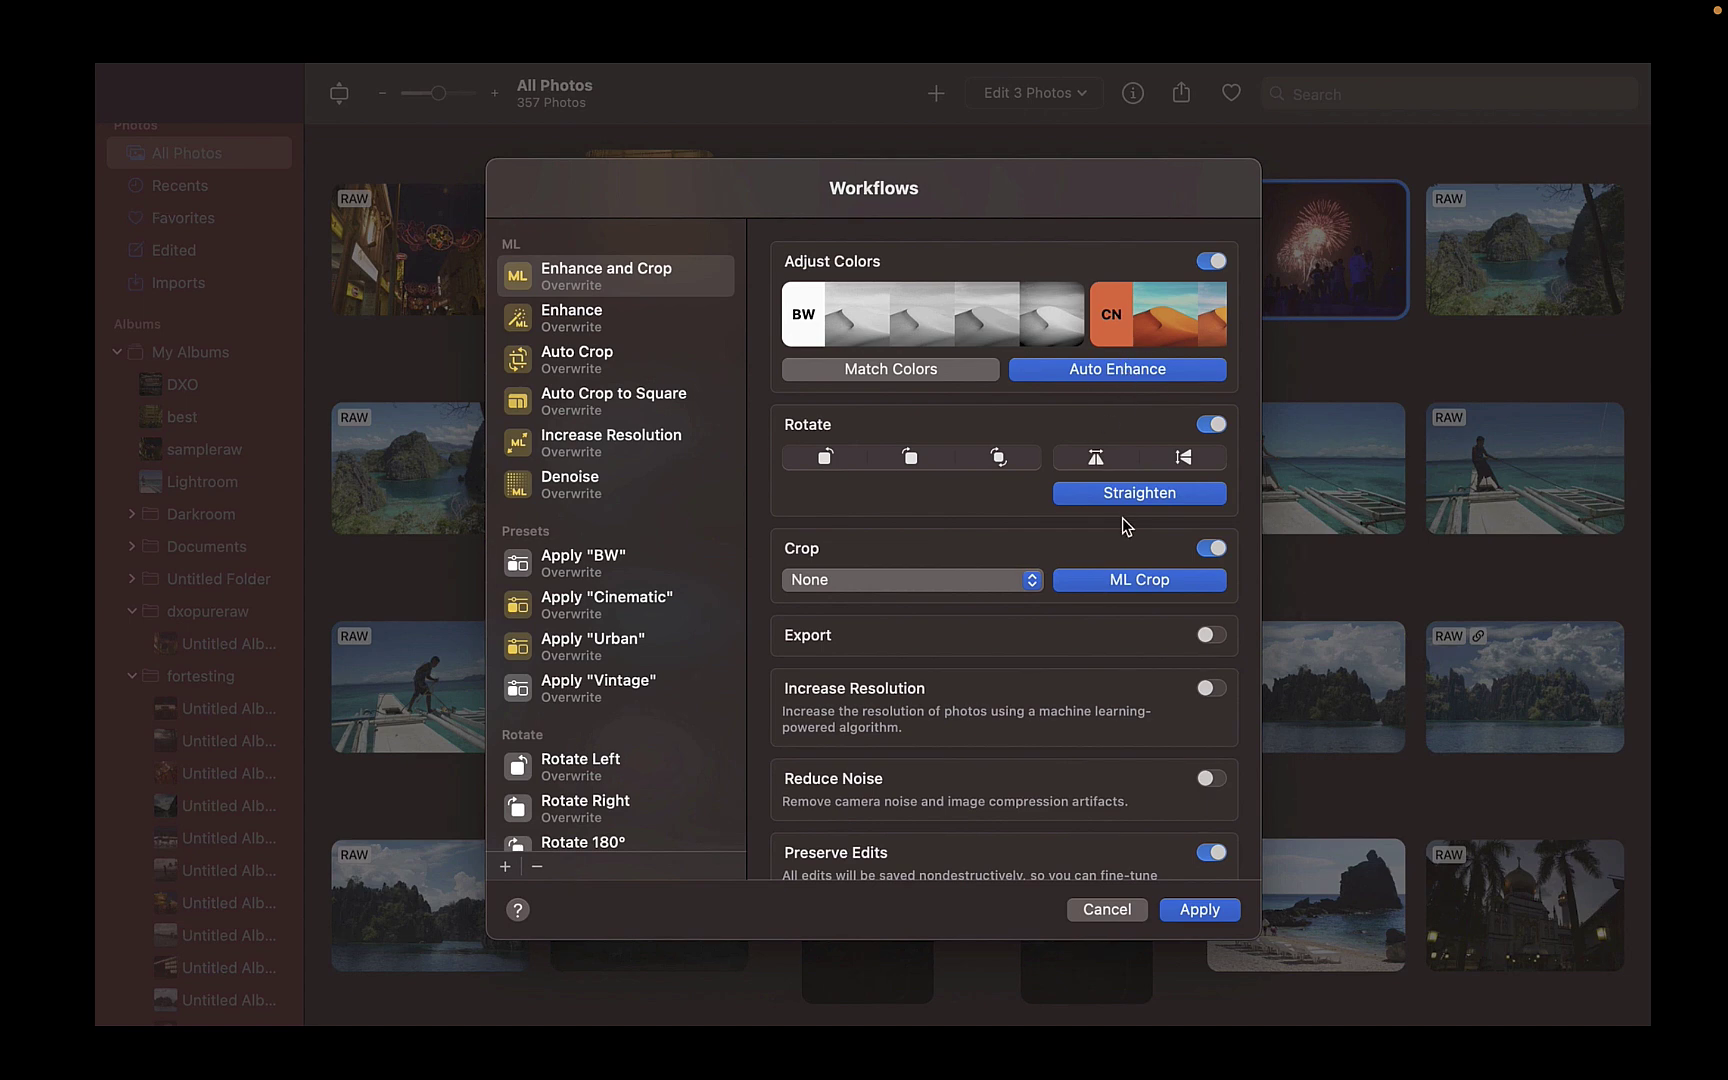
Enable the workflow's Export step with JPEG format at 100% quality.
{"action": "left_click", "coordinate": [1211, 635]}
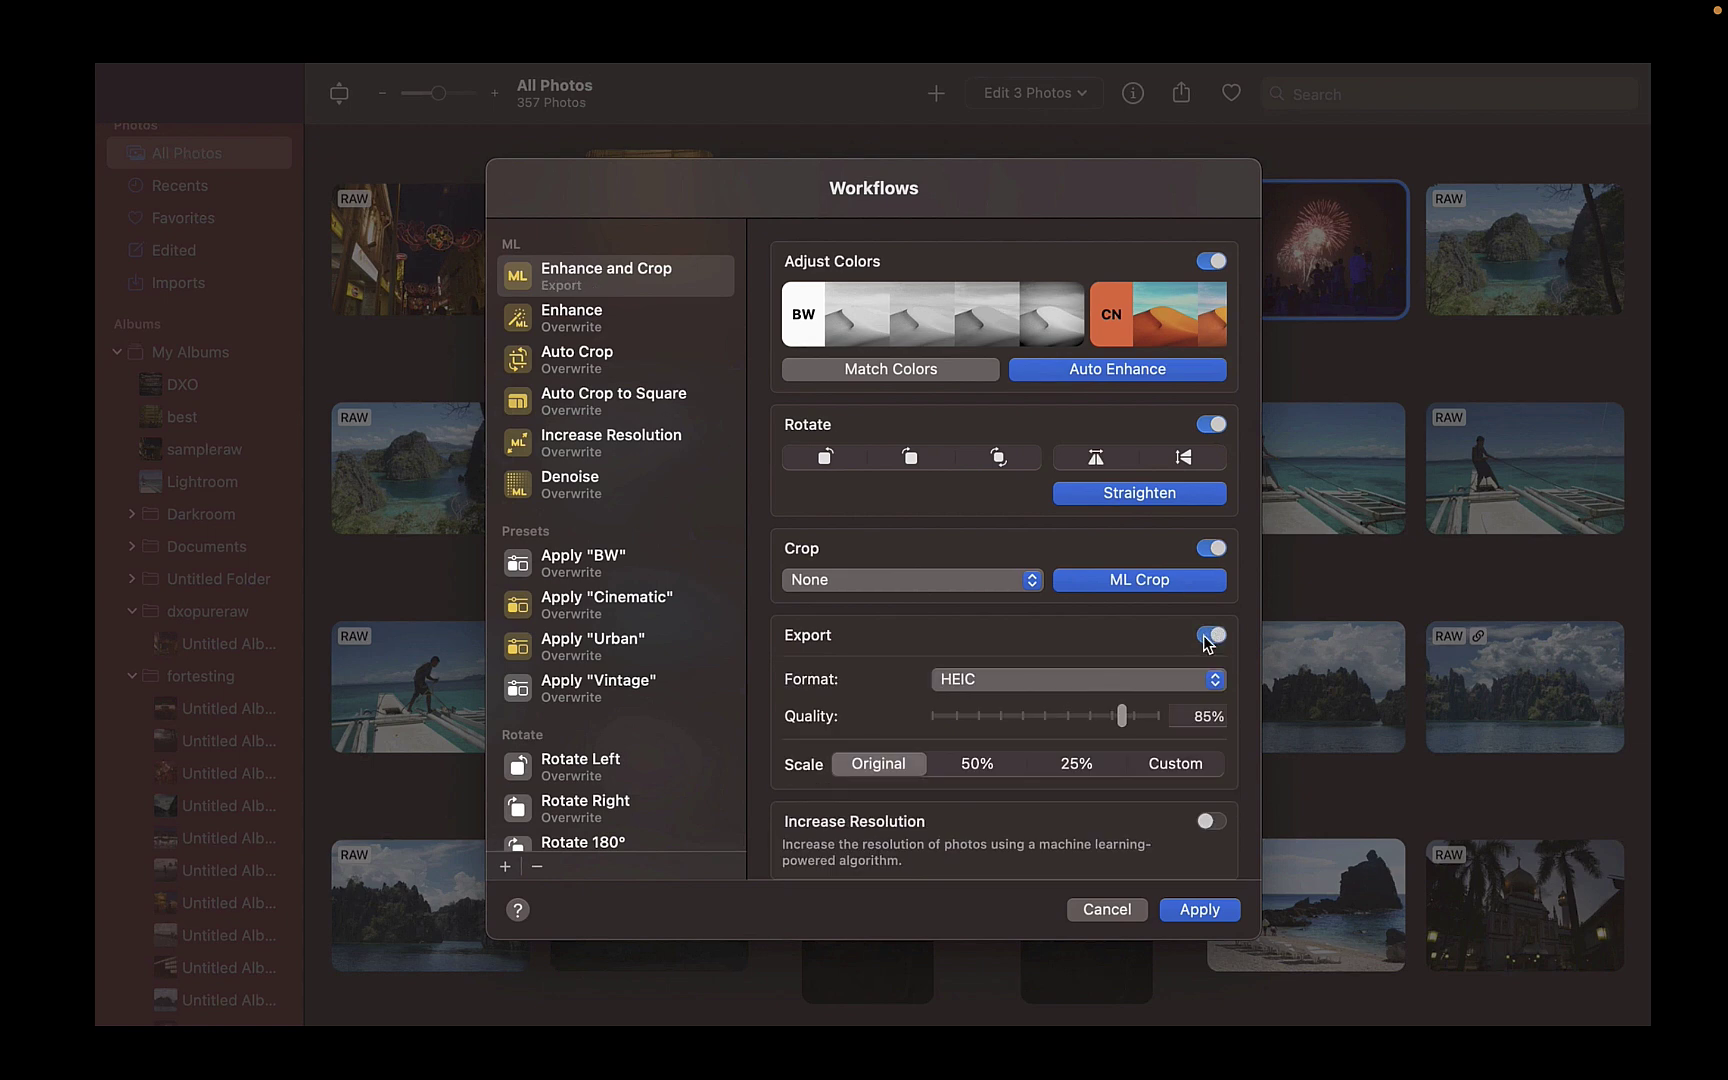
{"action": "scroll", "coordinate": [1163, 686], "scroll_direction": "down", "scroll_amount": 3}
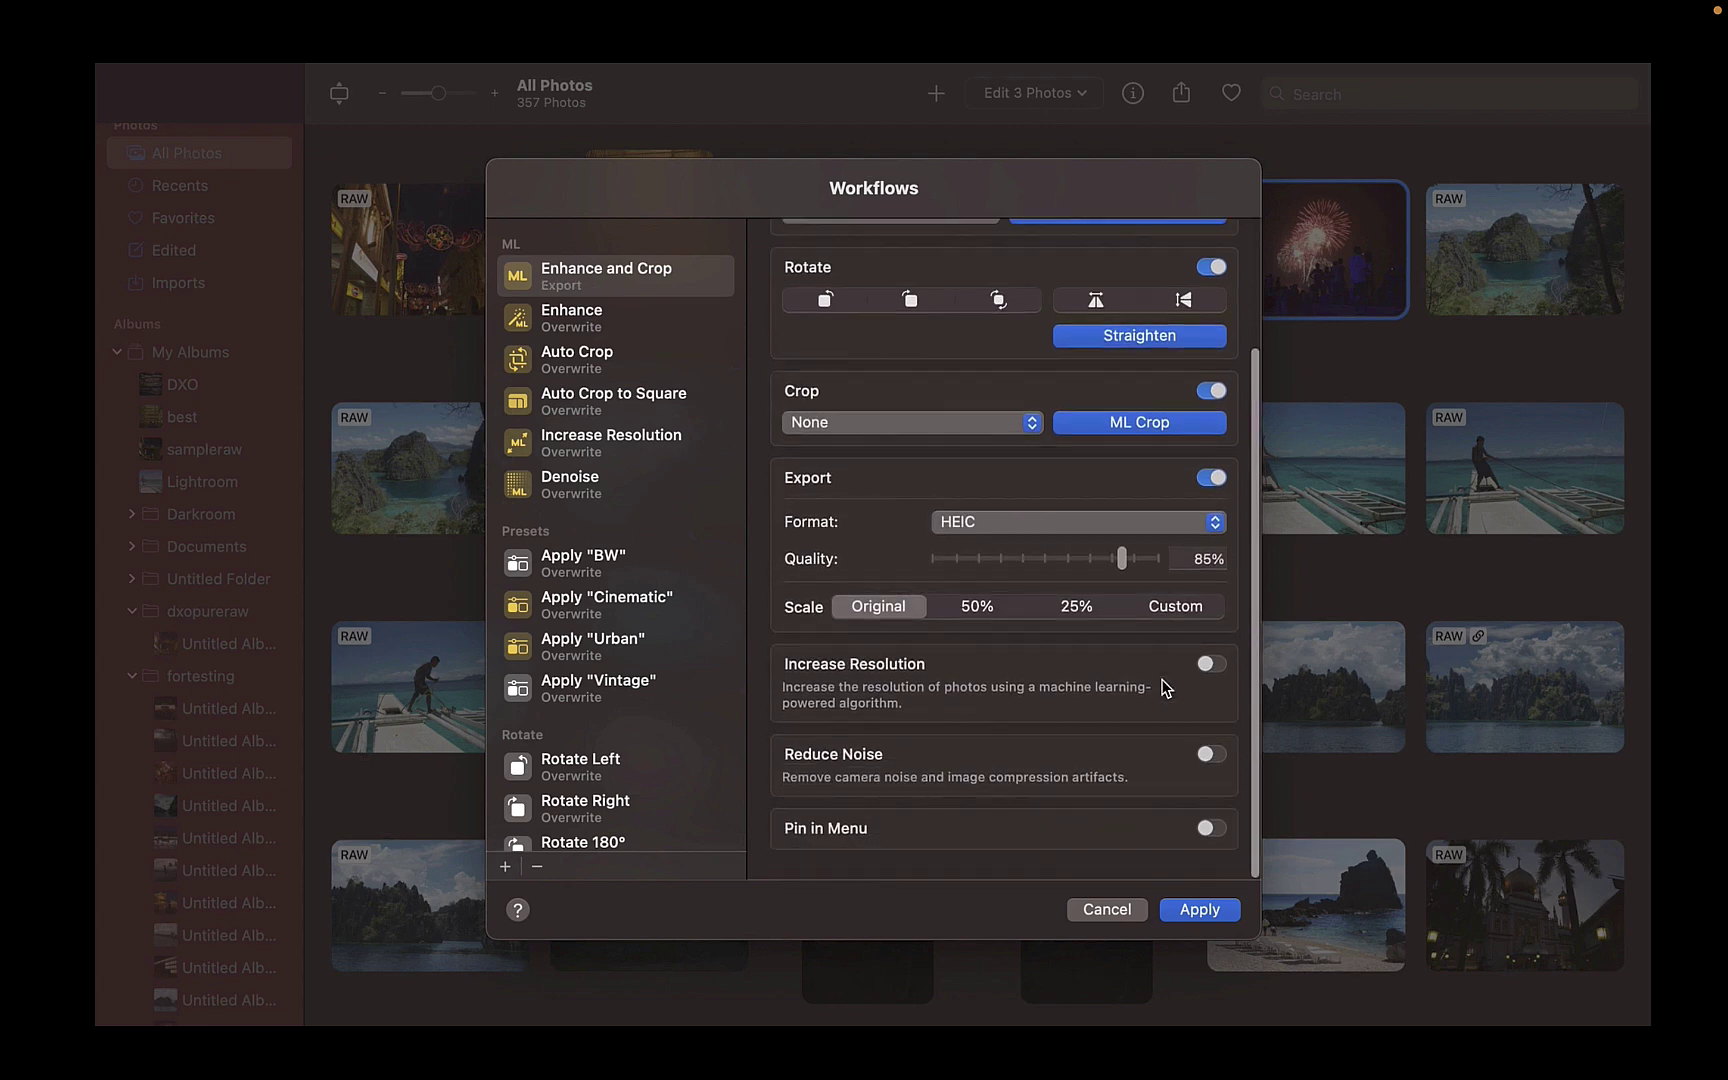
{"action": "left_click", "coordinate": [1112, 530]}
{"action": "left_click", "coordinate": [1087, 578]}
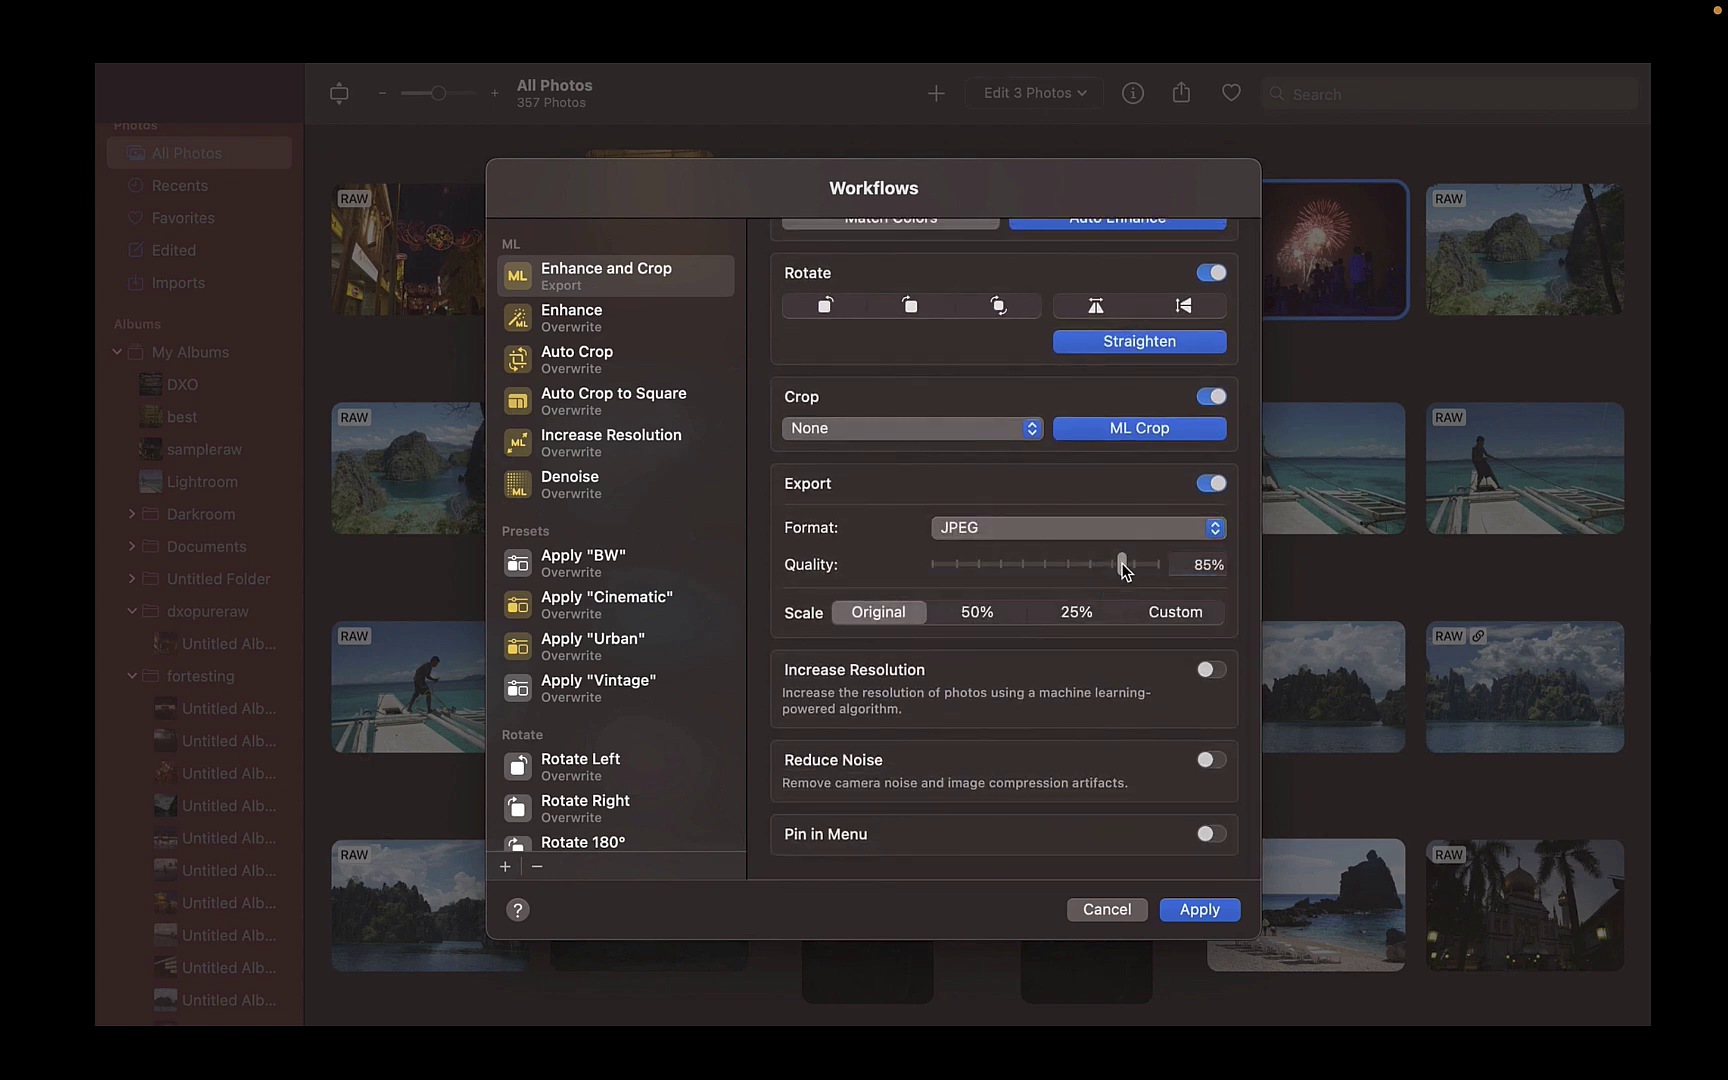
{"action": "left_click_drag", "start_coordinate": [1122, 562], "coordinate": [1155, 564]}
{"action": "scroll", "coordinate": [1079, 753], "scroll_direction": "down", "scroll_amount": 1}
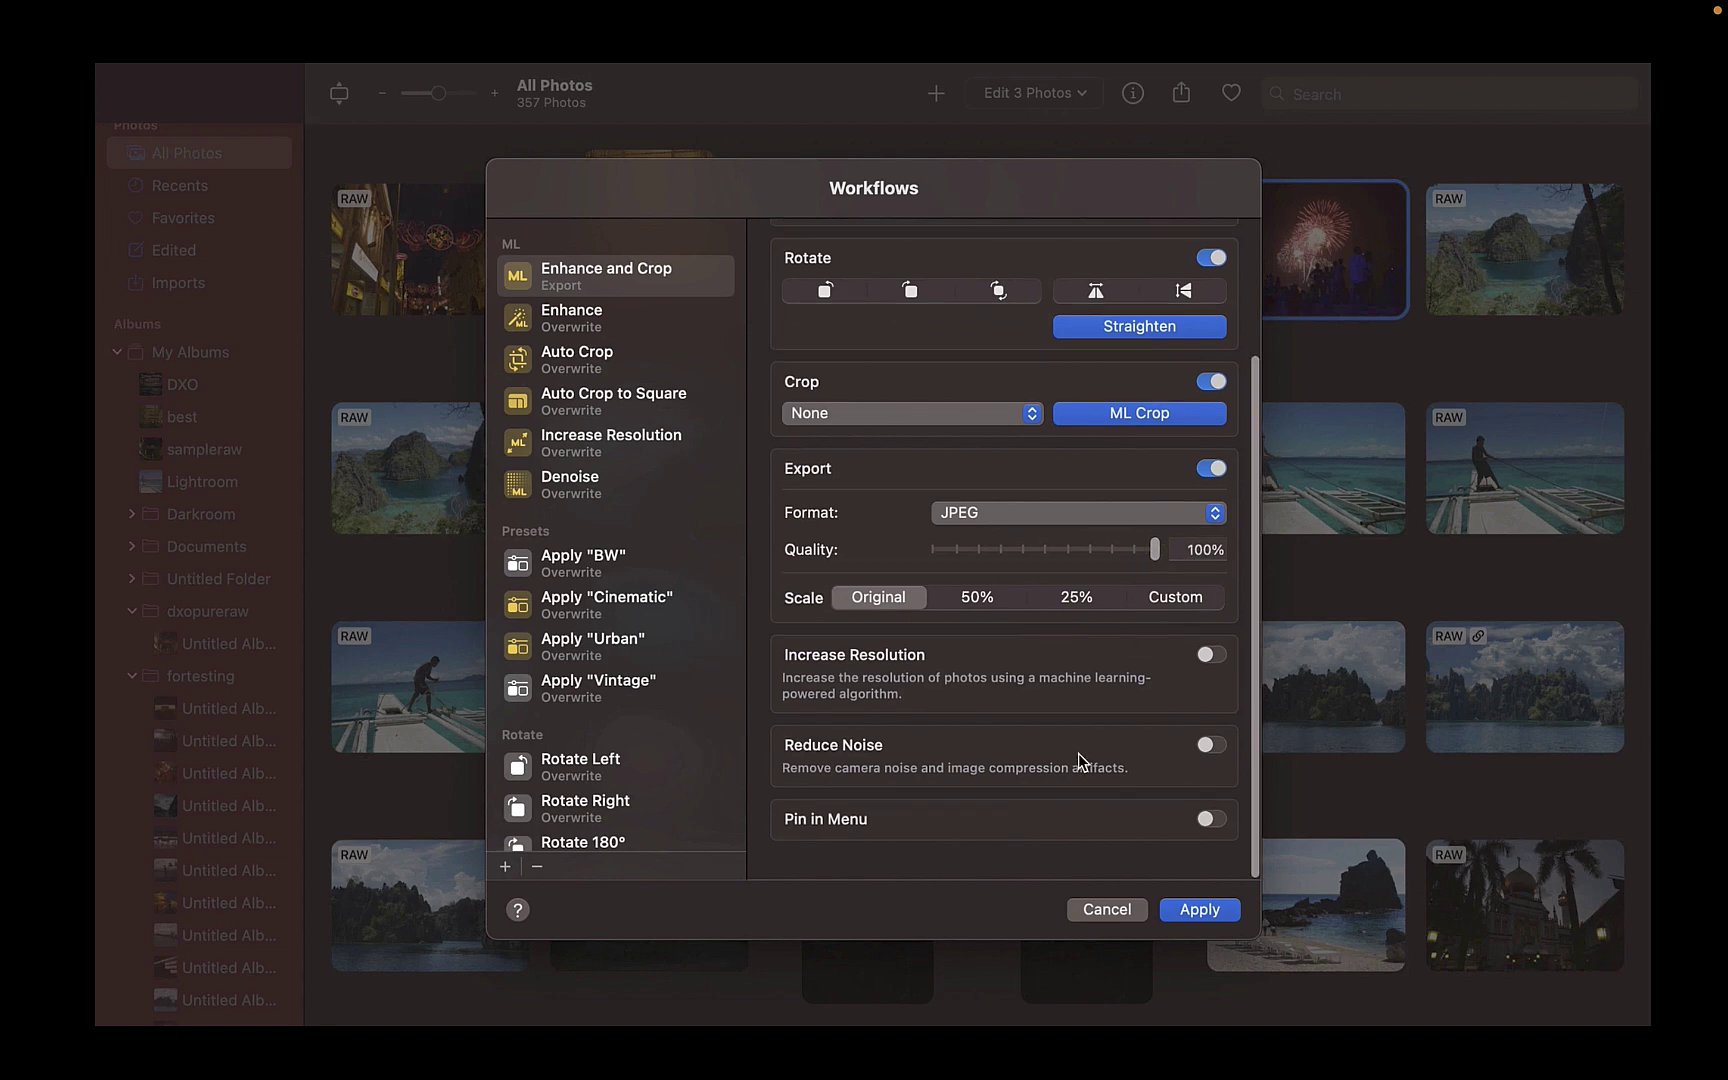